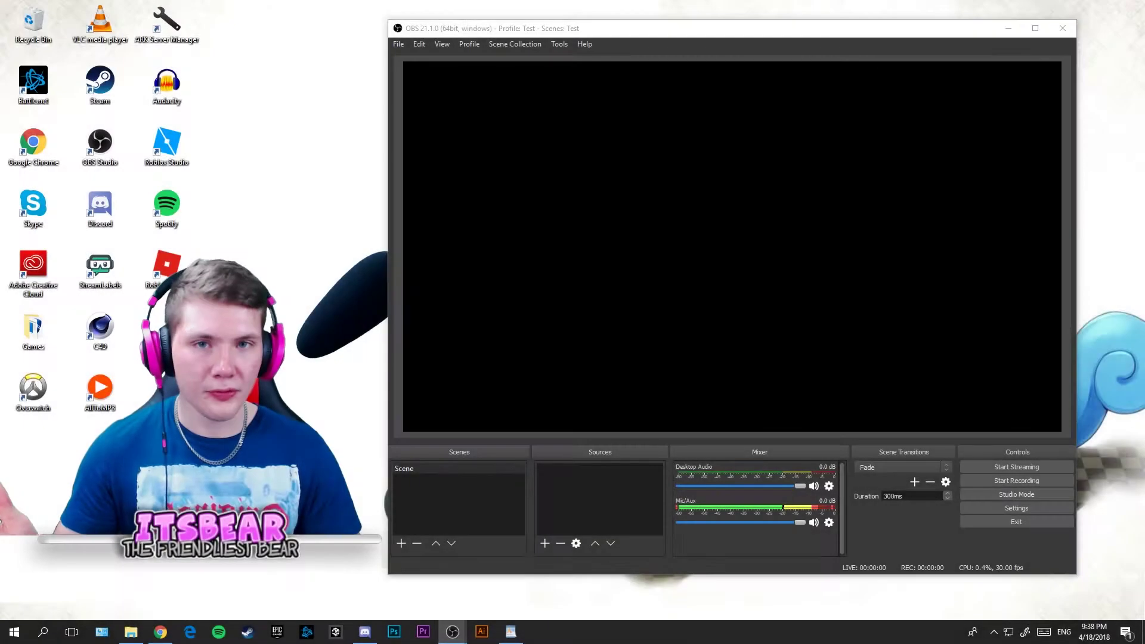
click(469, 46)
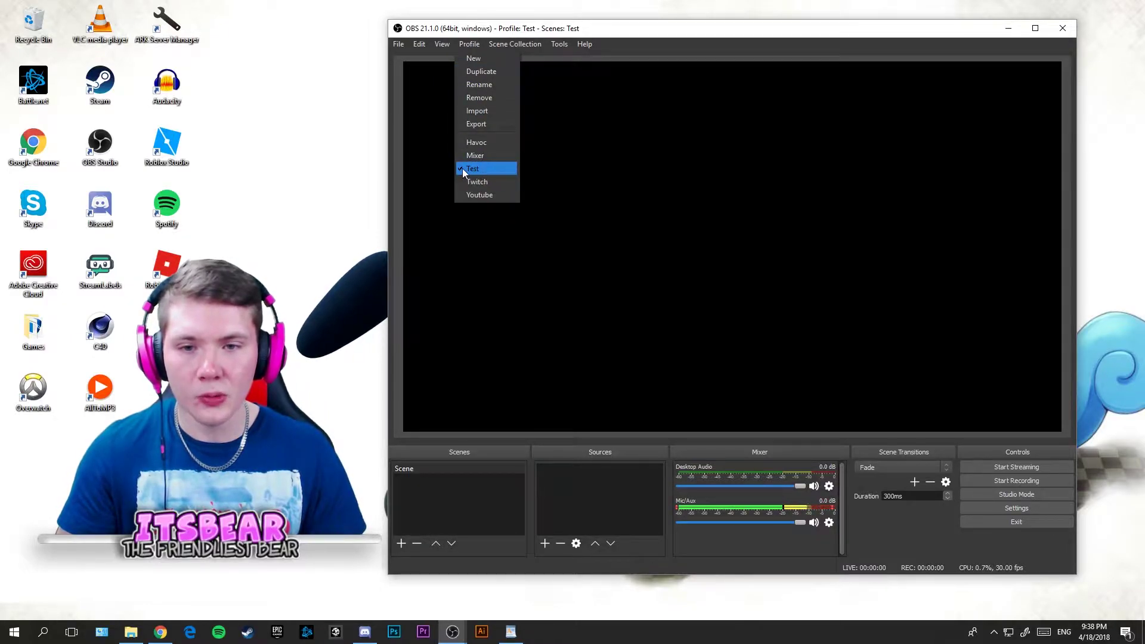
click(481, 58)
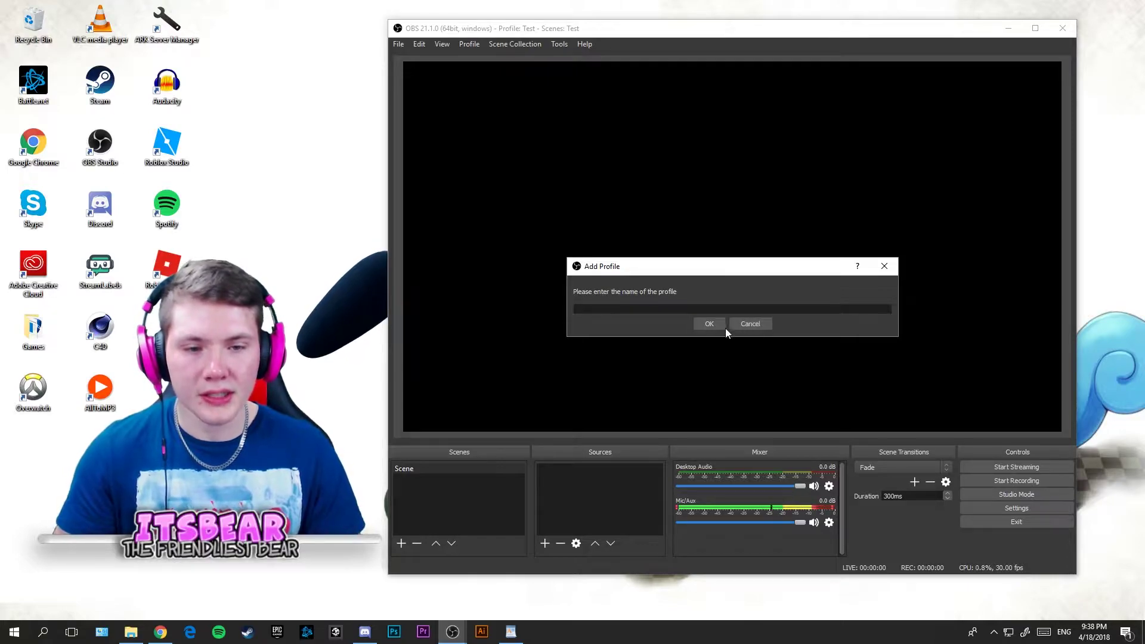
click(765, 327)
Step: Examine the existing profiles and scene collections, the help options and the General settings, leaving everything unchanged
click(469, 46)
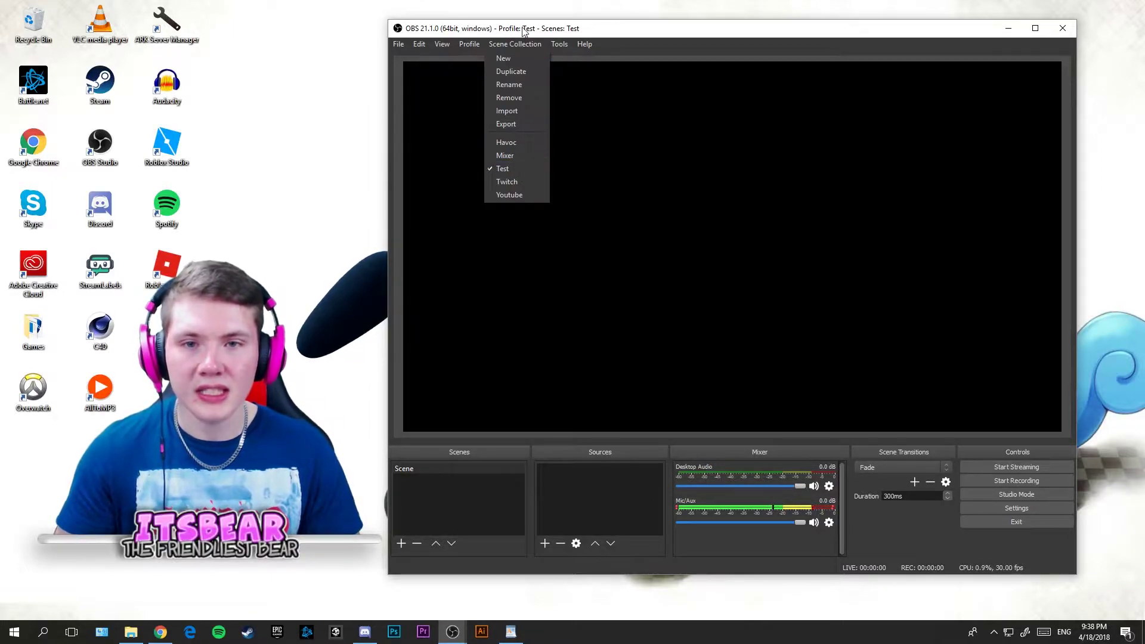
mouse_move(584, 44)
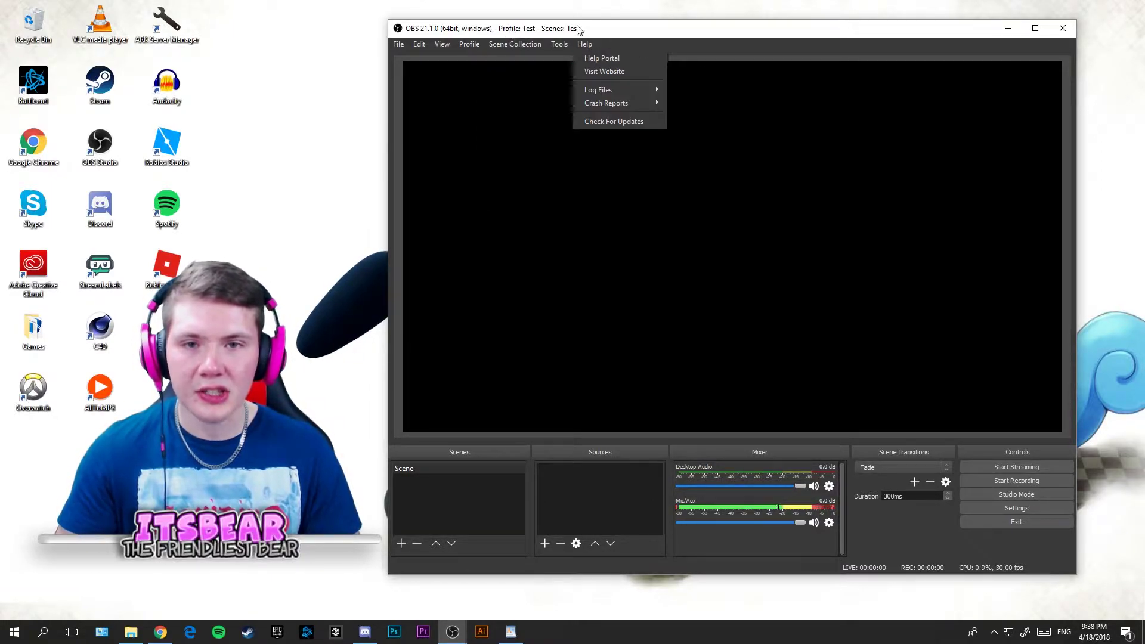
click(654, 57)
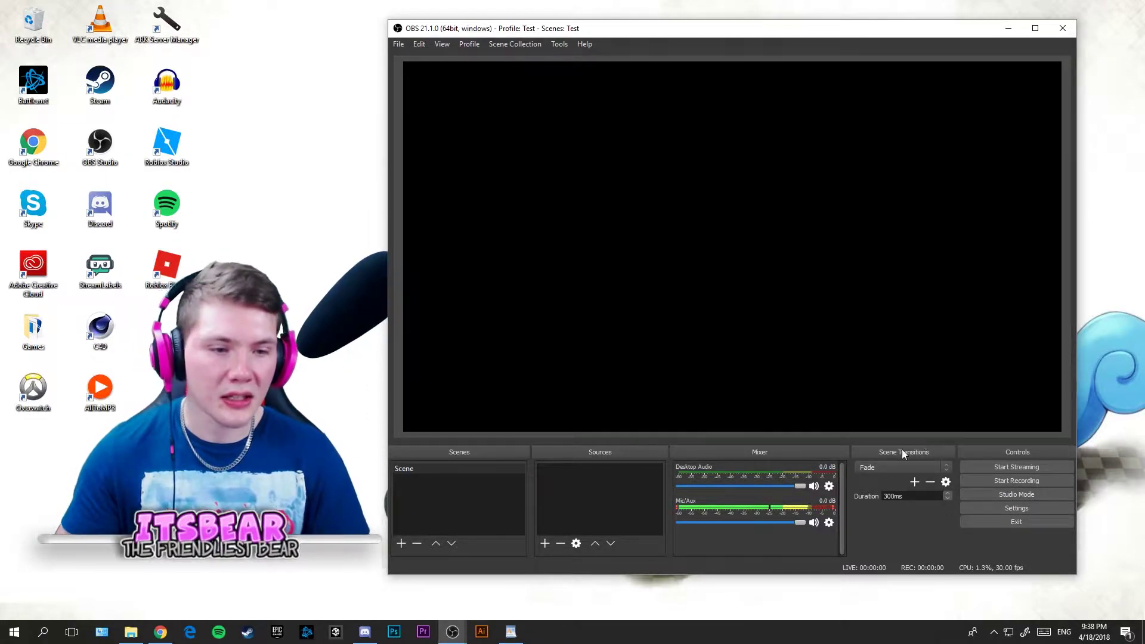
click(475, 45)
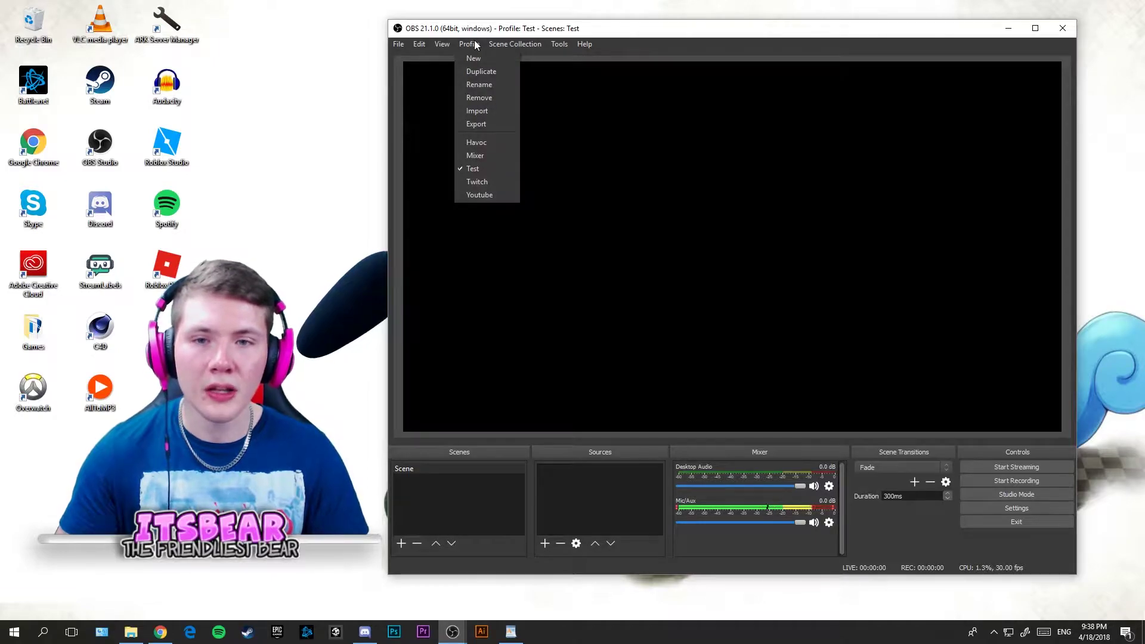
key(Escape)
click(1032, 507)
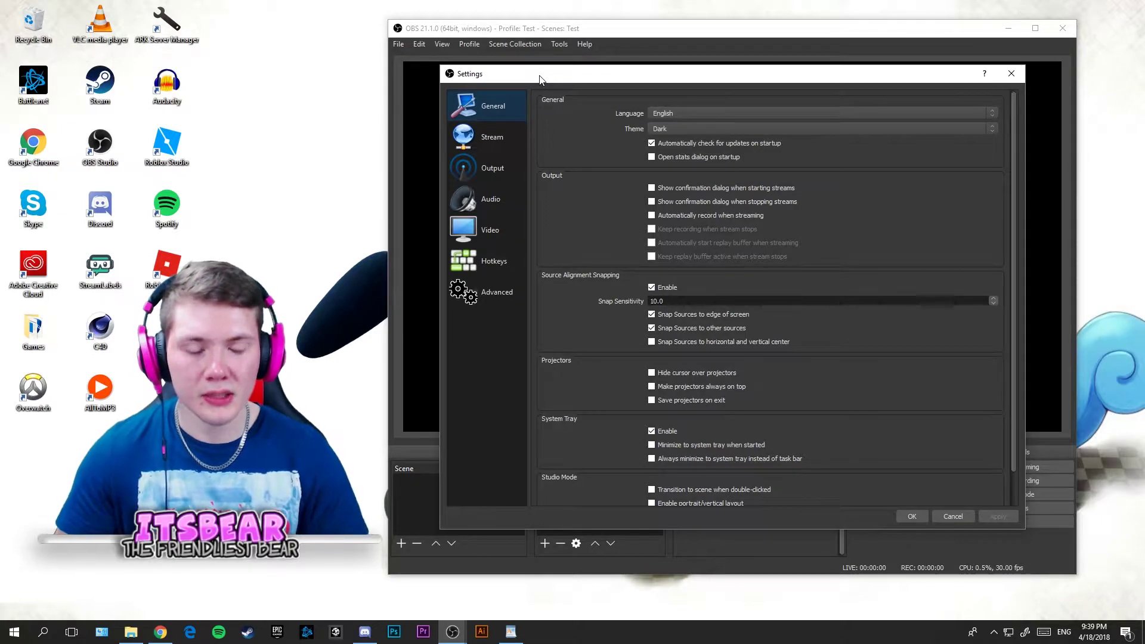
click(952, 516)
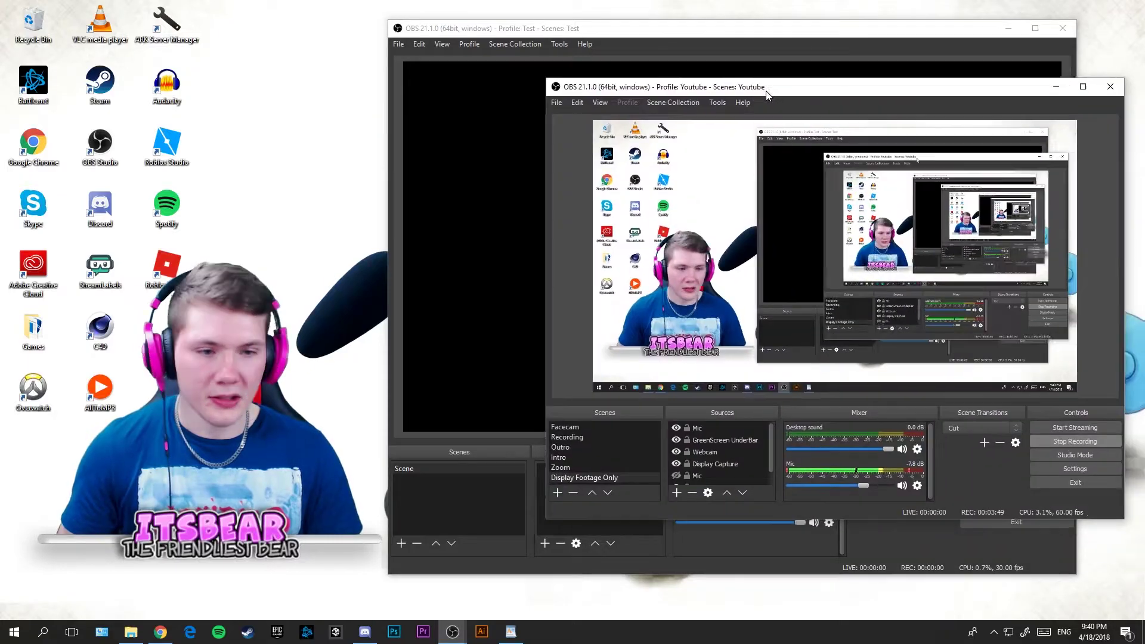
Step: Look at the second OBS window with the Youtube profile and move it off this screen
drag(769, 94, 259, 78)
drag(248, 182, 1144, 110)
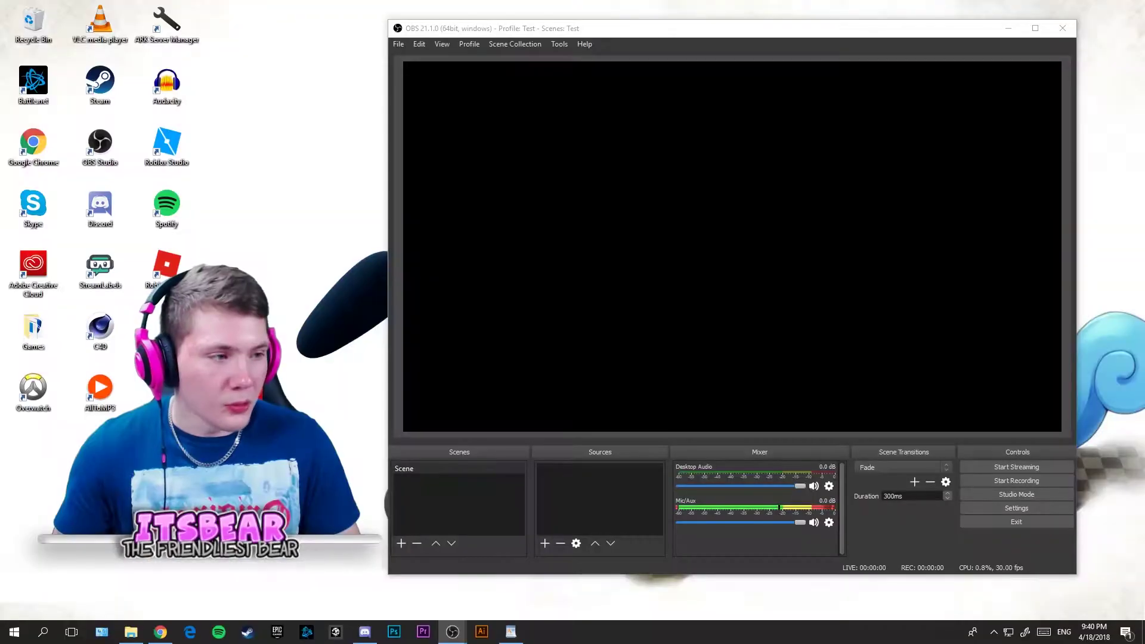
Step: Rename the existing scene to Recording
key(F2)
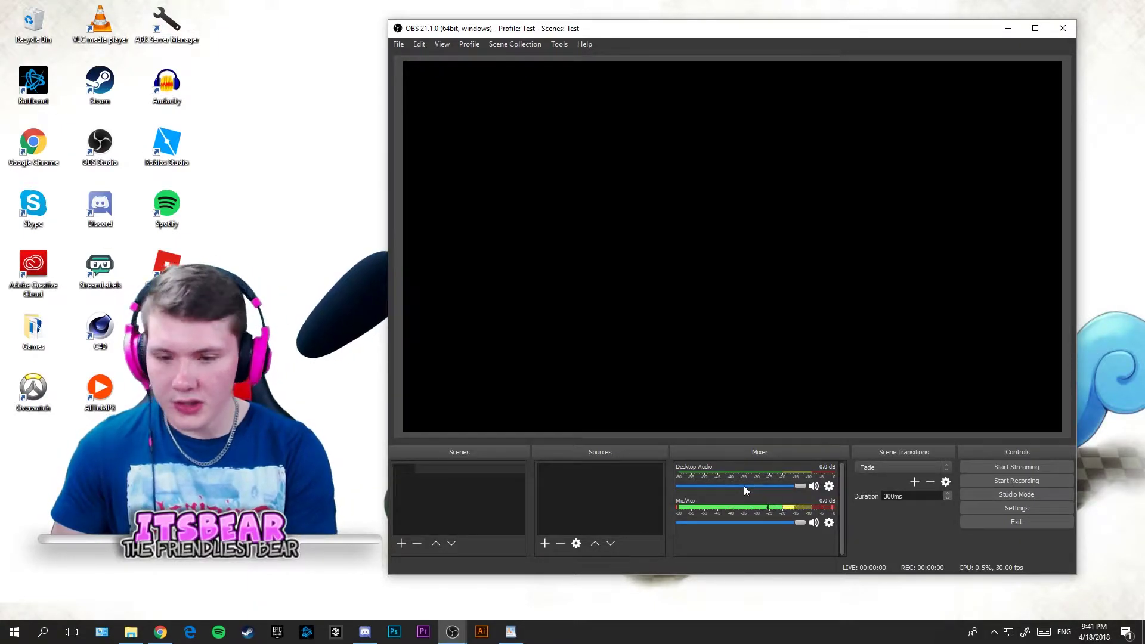
text(Game)
key(Return)
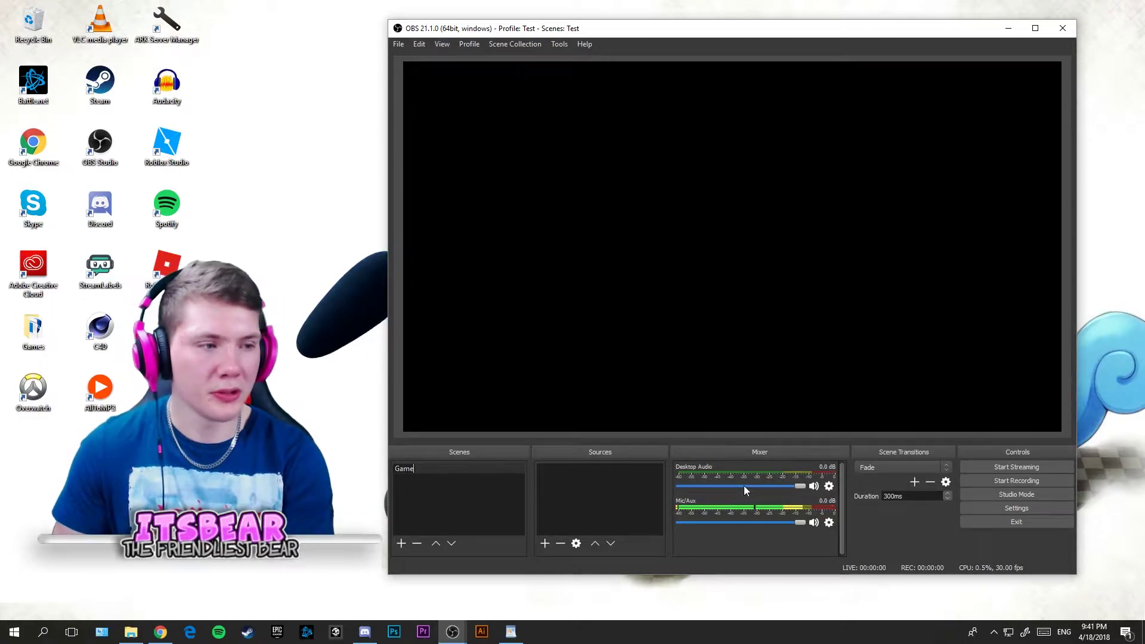
text(o)
key(BackSpace)
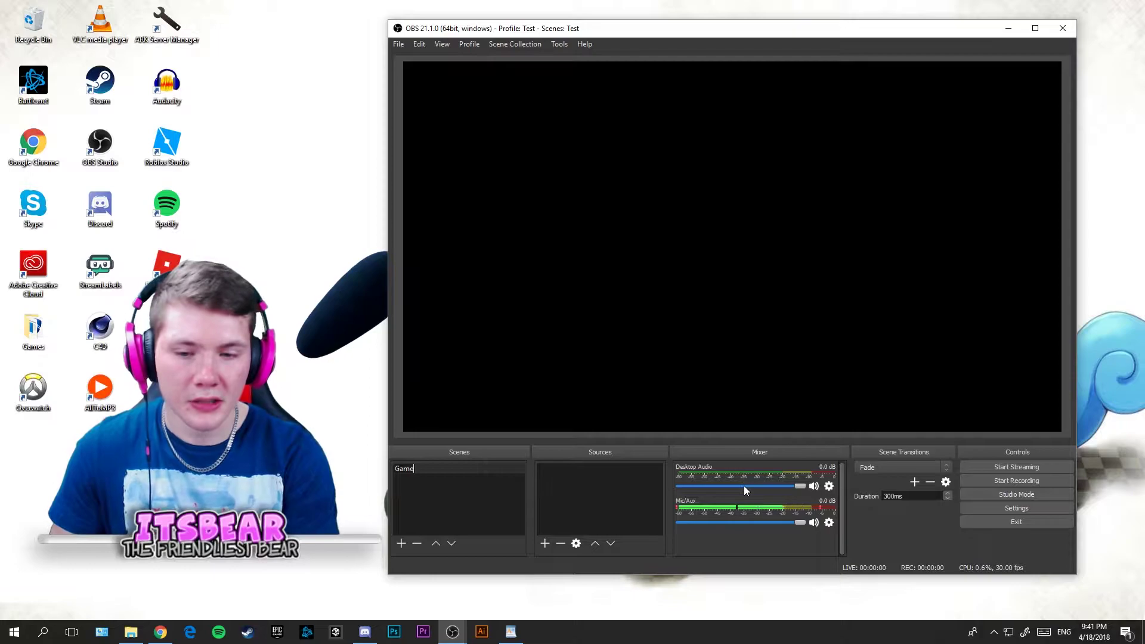
key(BackSpace)
key(BackSpace)
key(BackSpace)
key(BackSpace)
text(Recording)
key(Return)
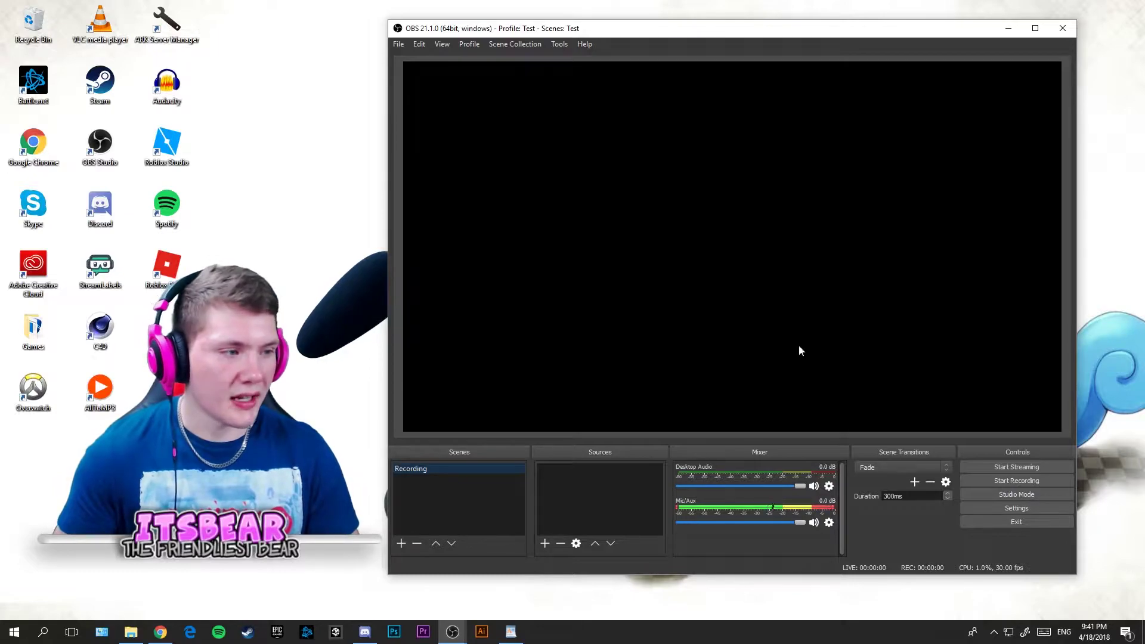
Step: Add a new Game Capture source named General GC to the Recording scene
click(545, 543)
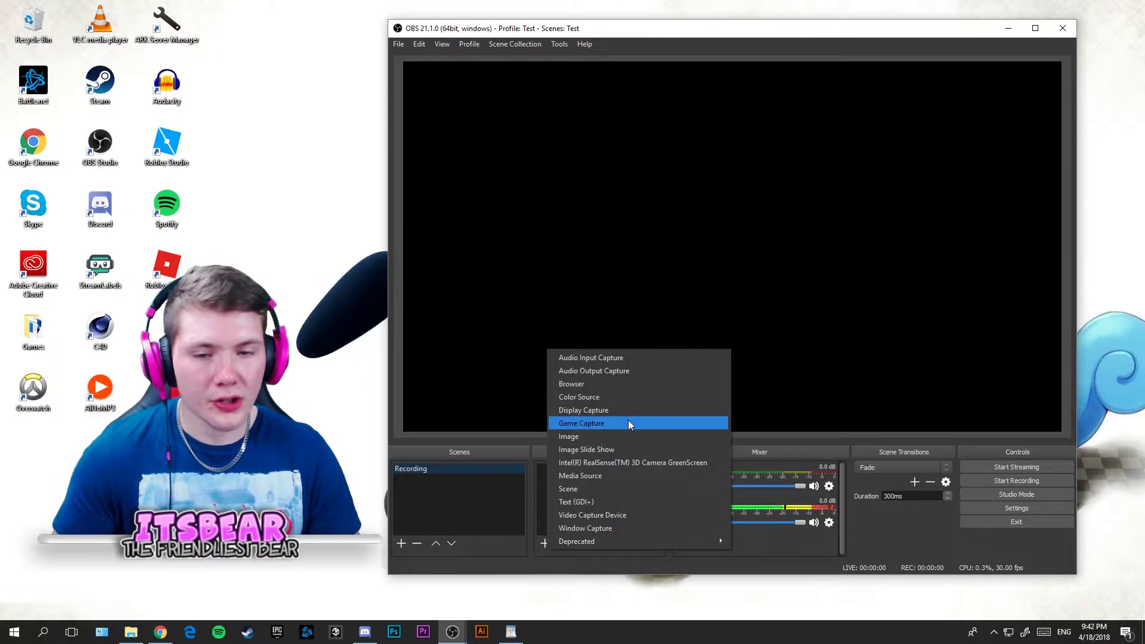
click(631, 424)
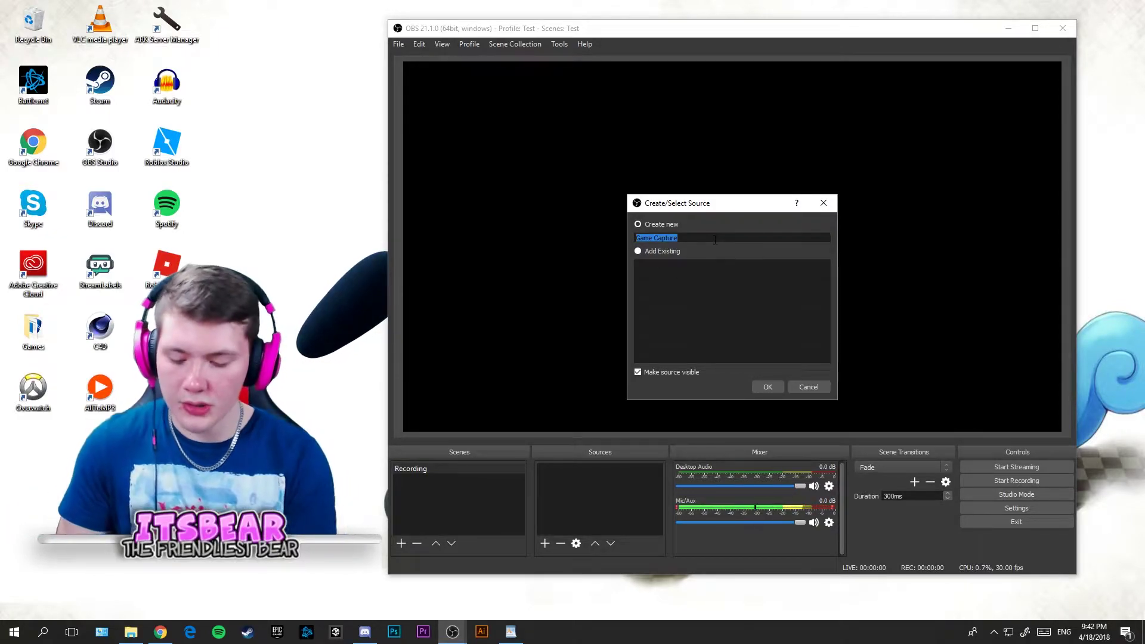
text(General GC)
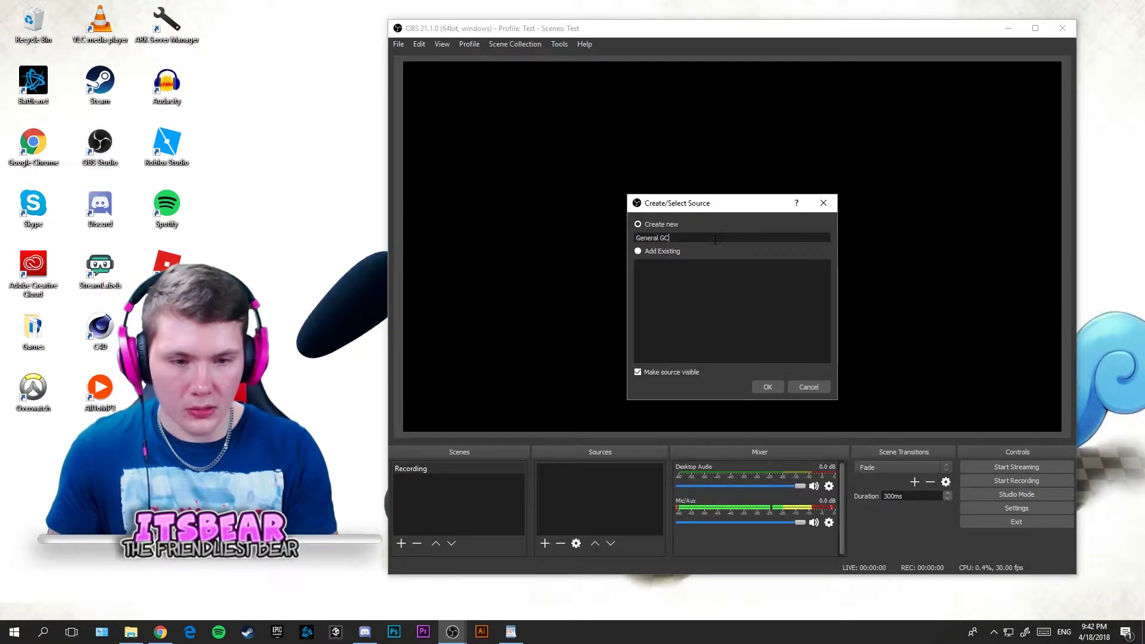
key(Return)
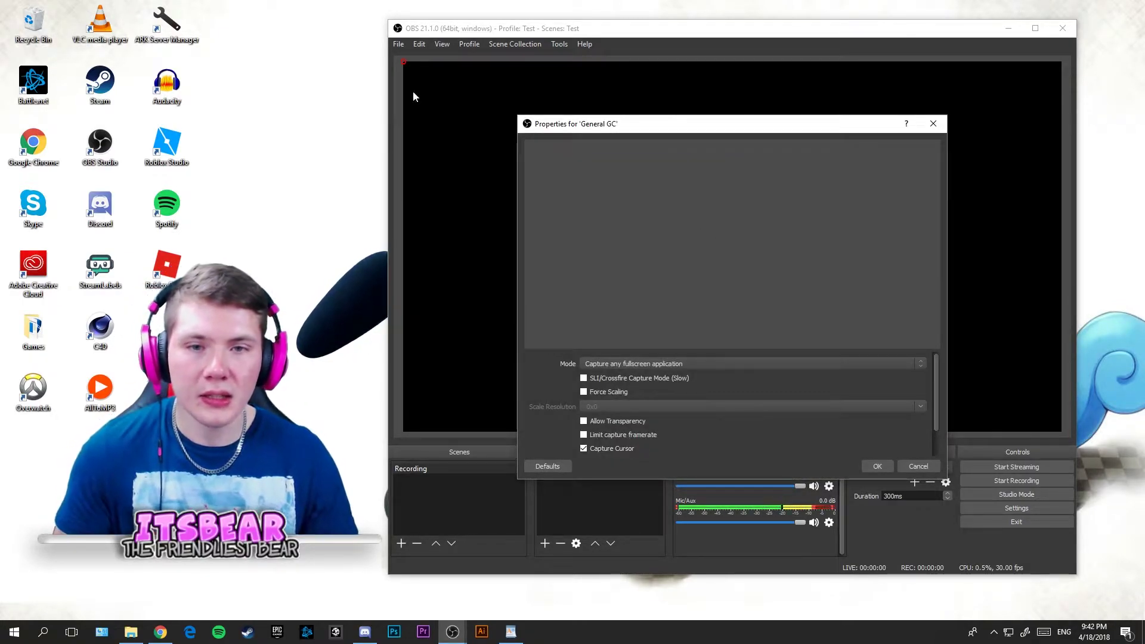
Step: Set the General GC source's mode to Capture specific window and check which windows can be captured
drag(709, 124, 755, 85)
click(742, 319)
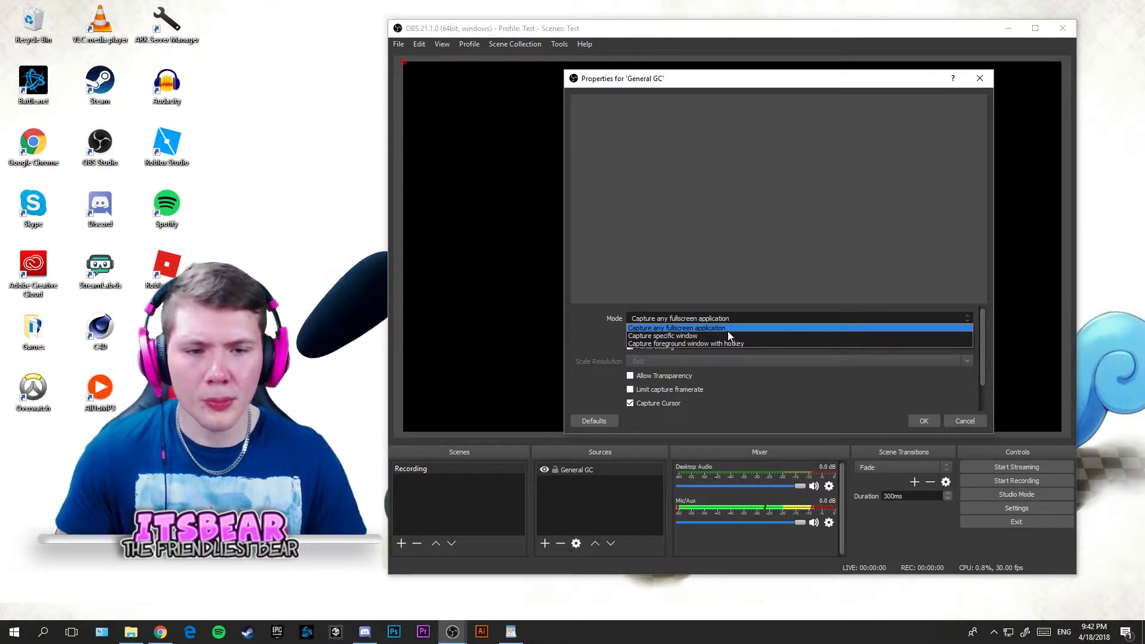
click(723, 335)
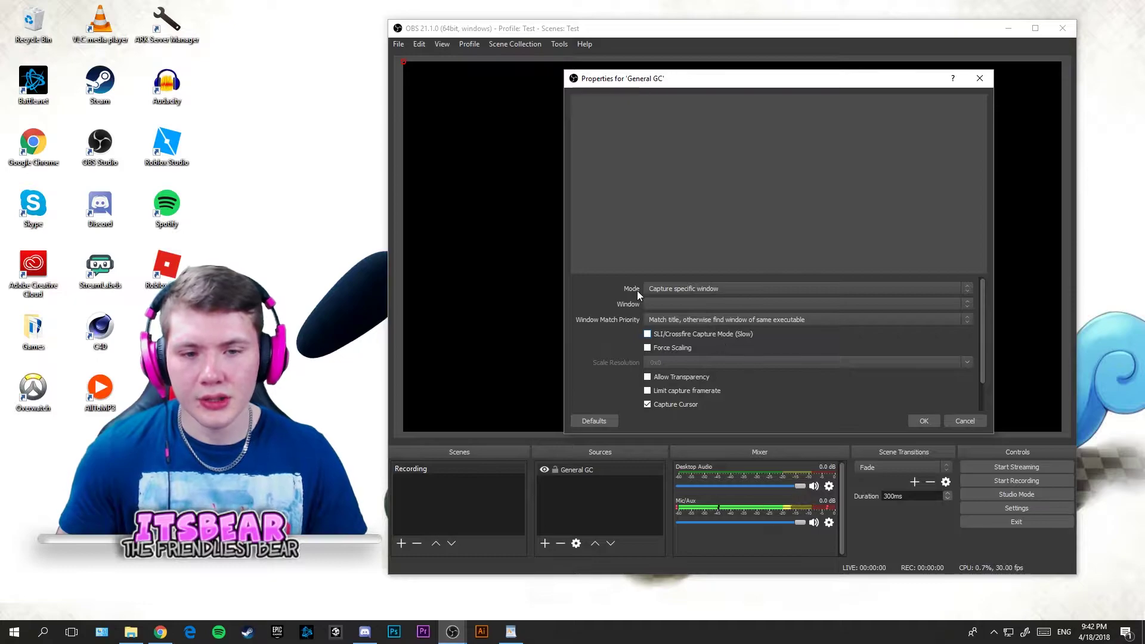
click(655, 303)
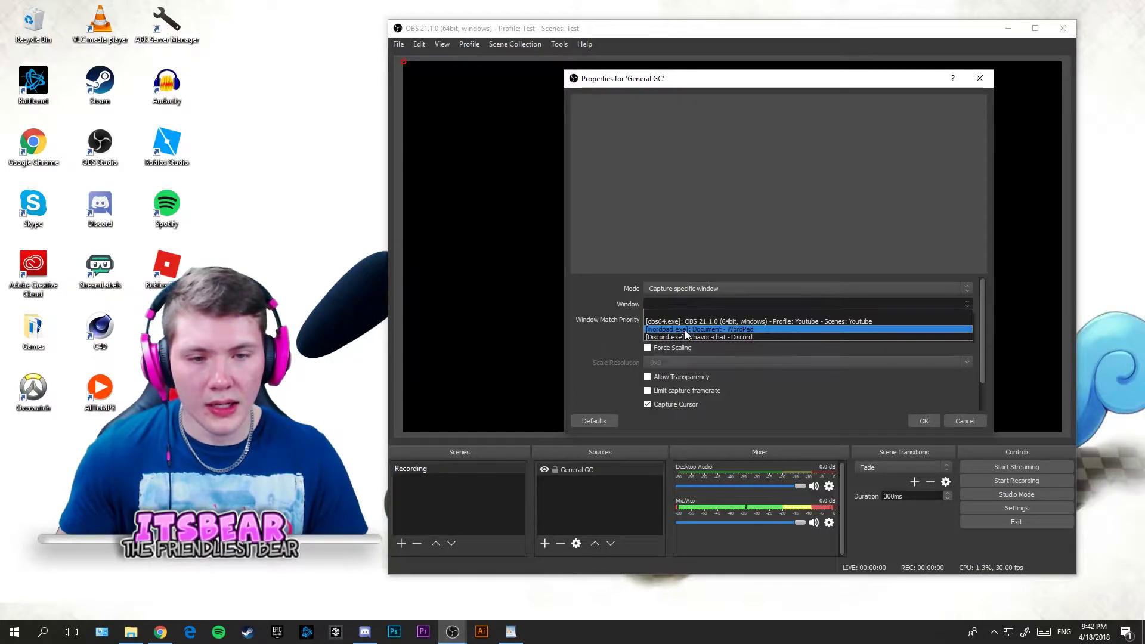
click(706, 306)
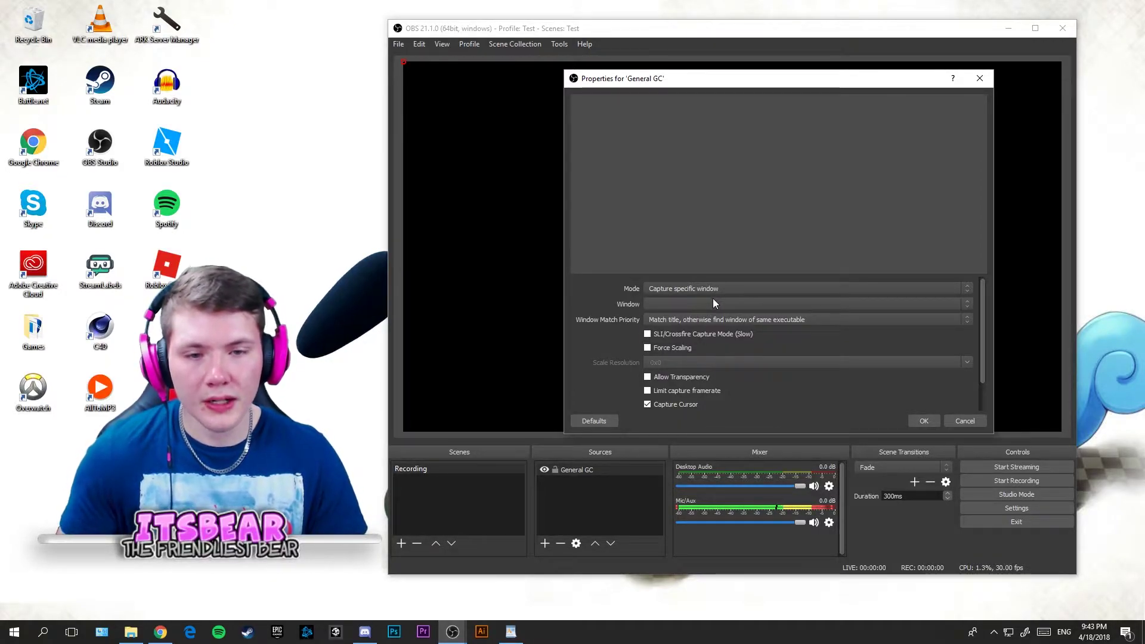
click(679, 303)
click(675, 308)
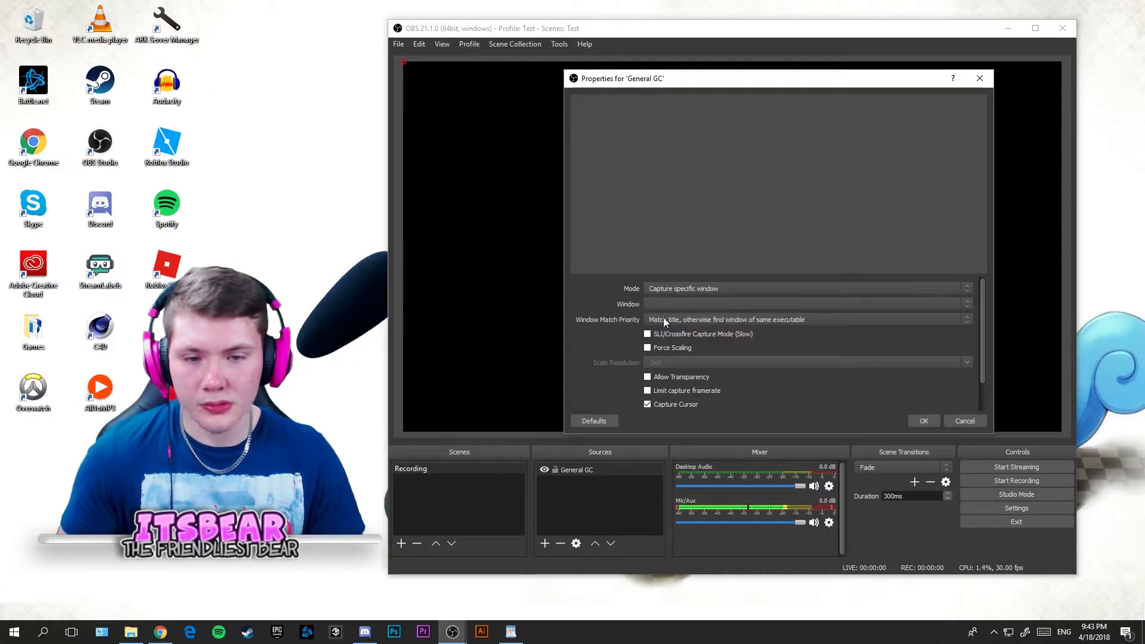
Step: Launch Fortnite through the Epic Games Launcher and choose its FortniteClient-Win64-Shipping.exe window as the General GC capture window
click(277, 631)
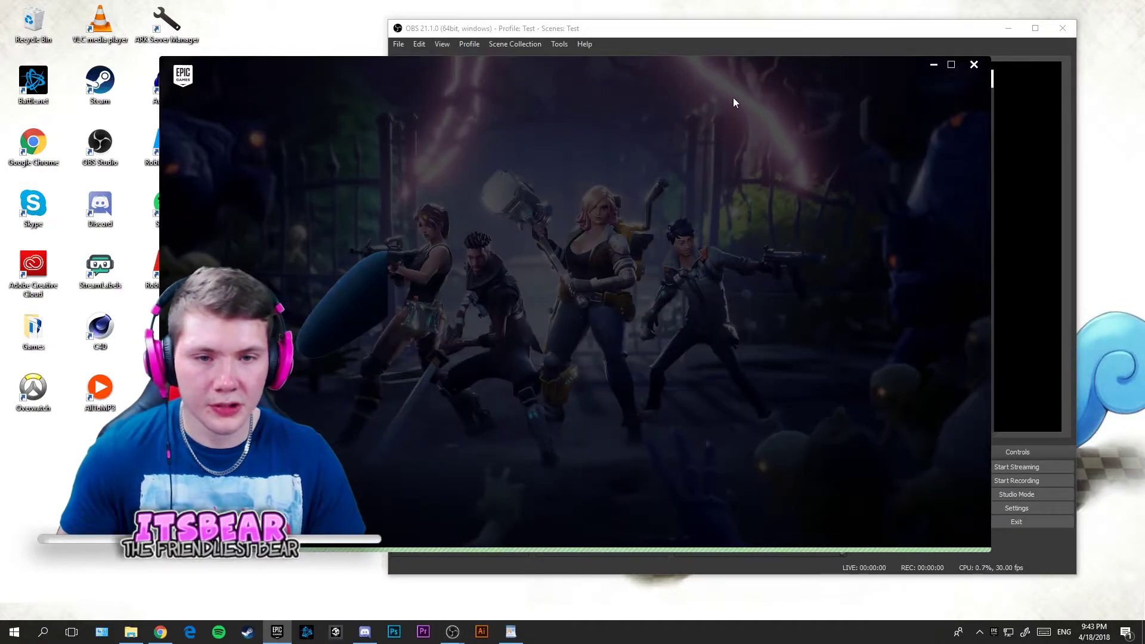
click(637, 349)
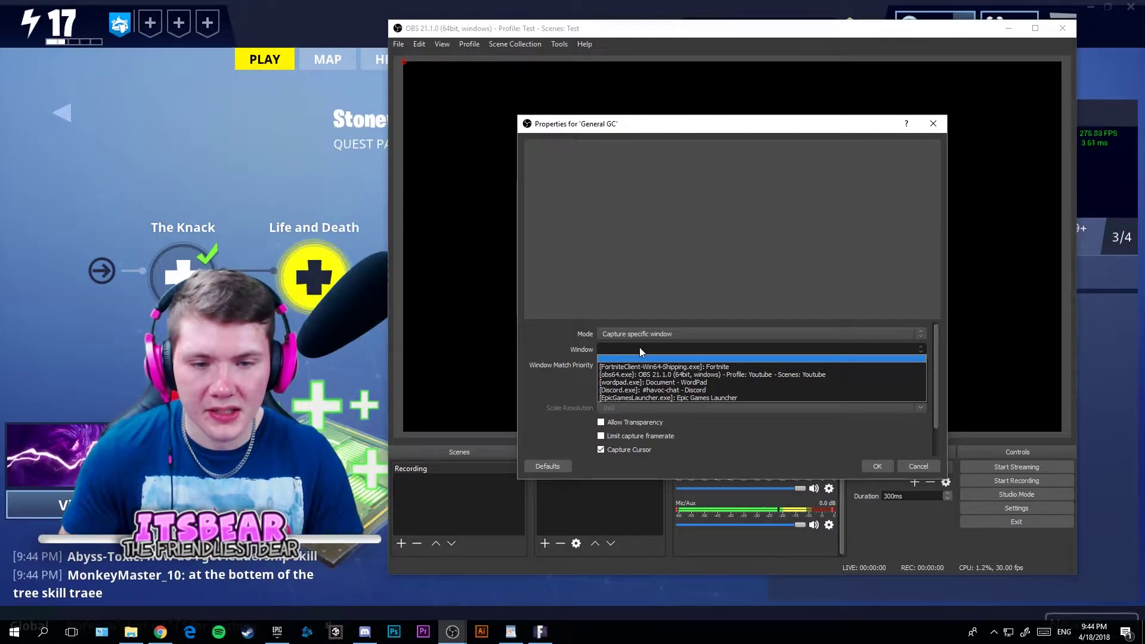
click(917, 464)
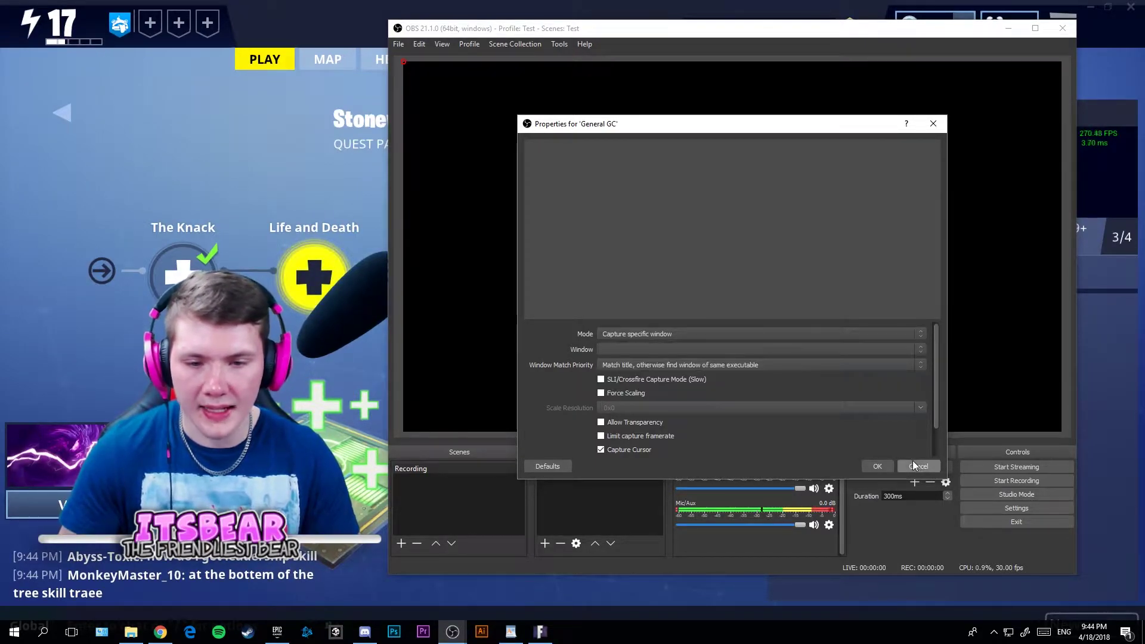
click(705, 350)
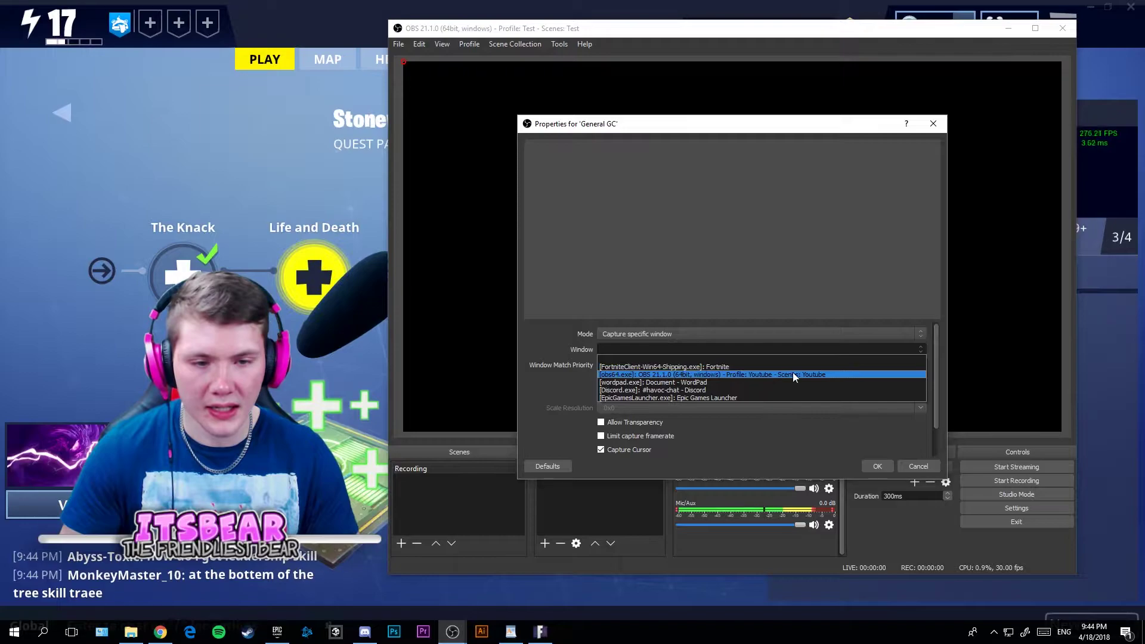
click(693, 367)
click(886, 466)
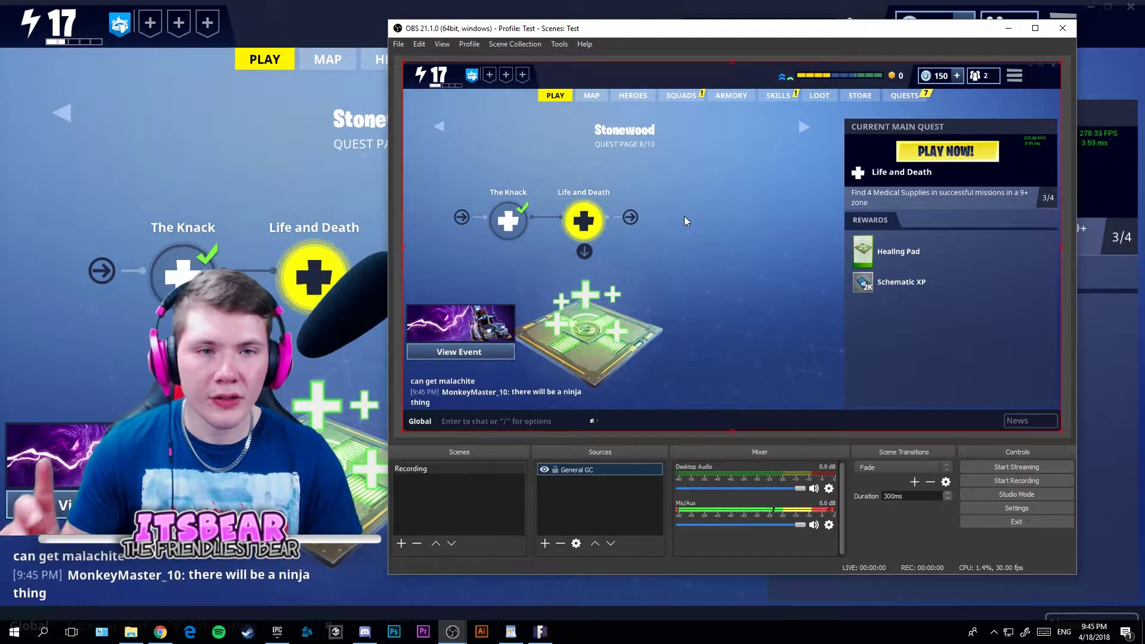
Step: Examine the Transform options available for the General GC source in the preview
right_click(410, 70)
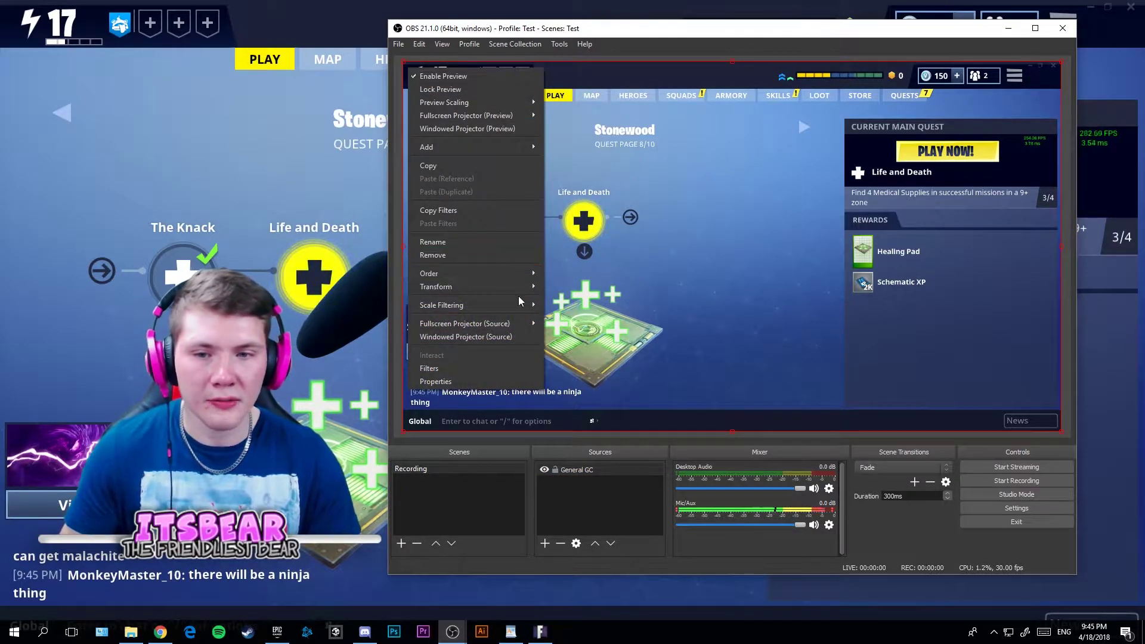
mouse_move(520, 292)
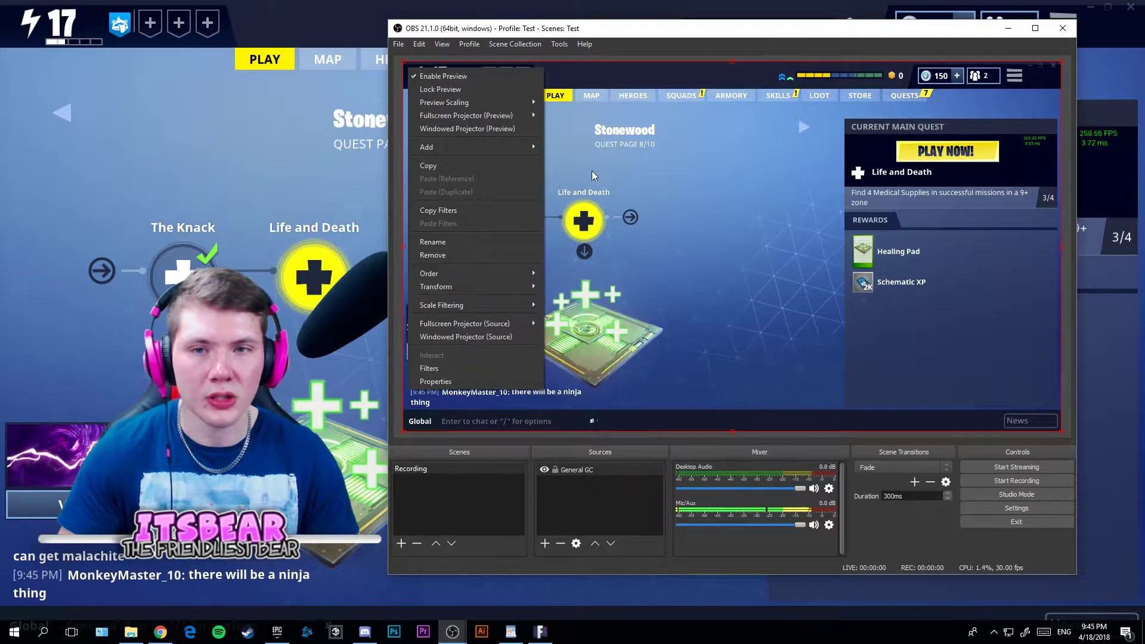
click(553, 127)
right_click(425, 82)
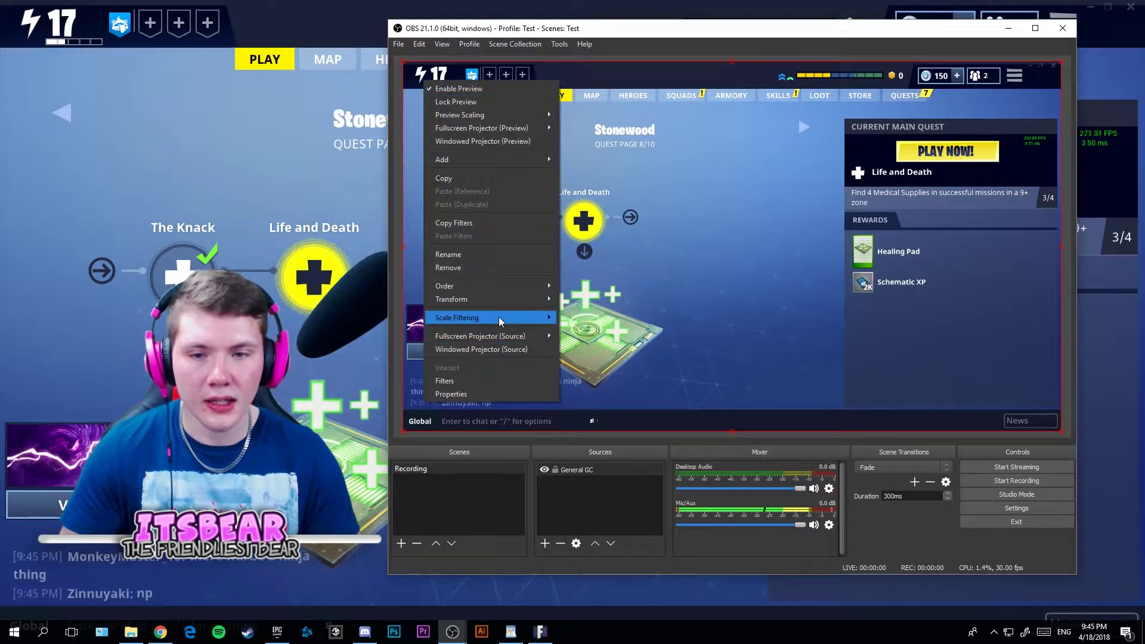
mouse_move(496, 297)
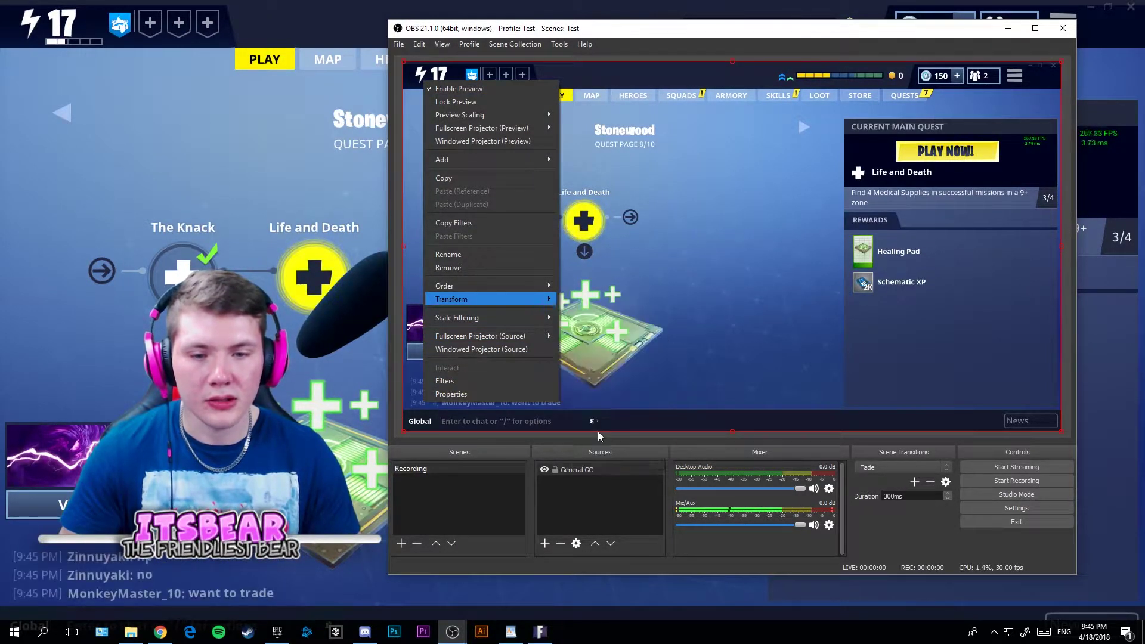
click(813, 216)
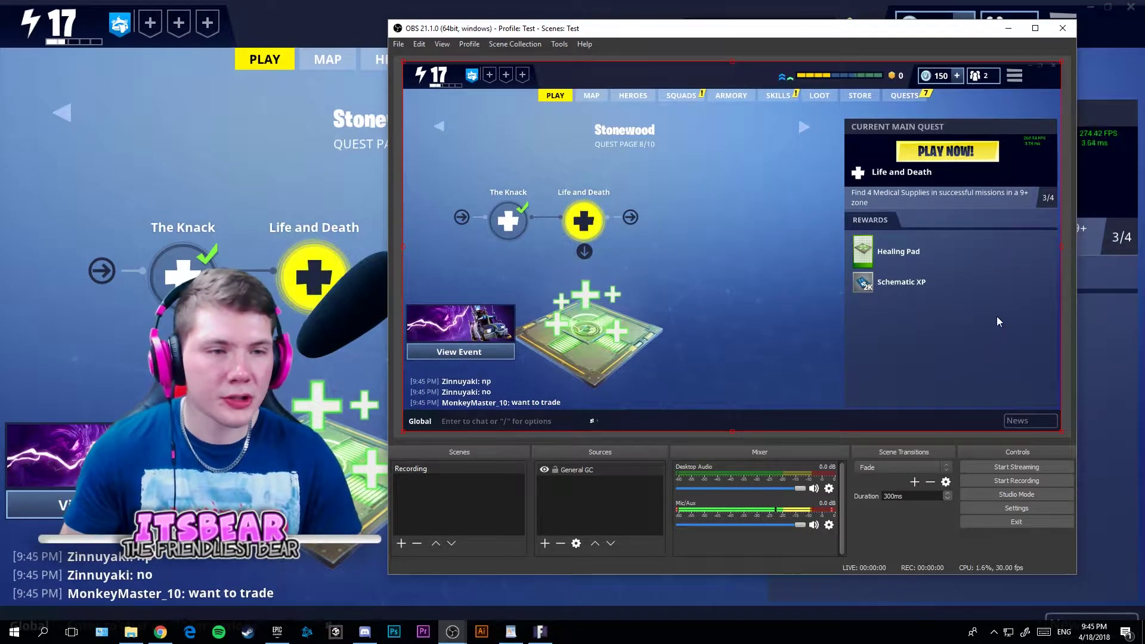
Step: Add a new Browser source named youtube to the Recording scene
click(549, 534)
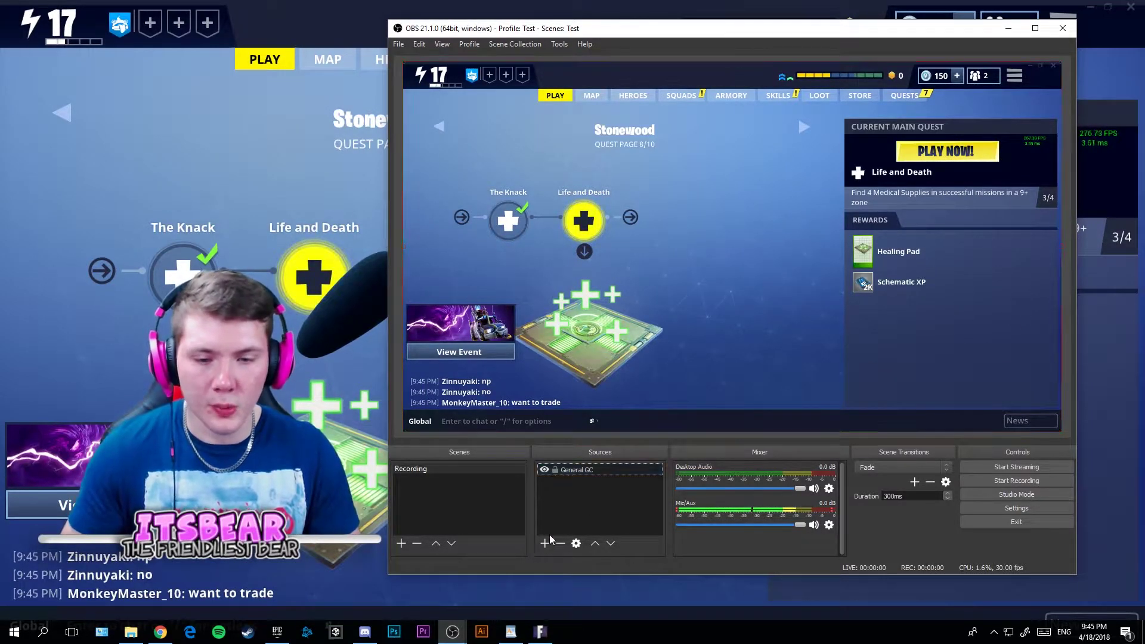
click(543, 543)
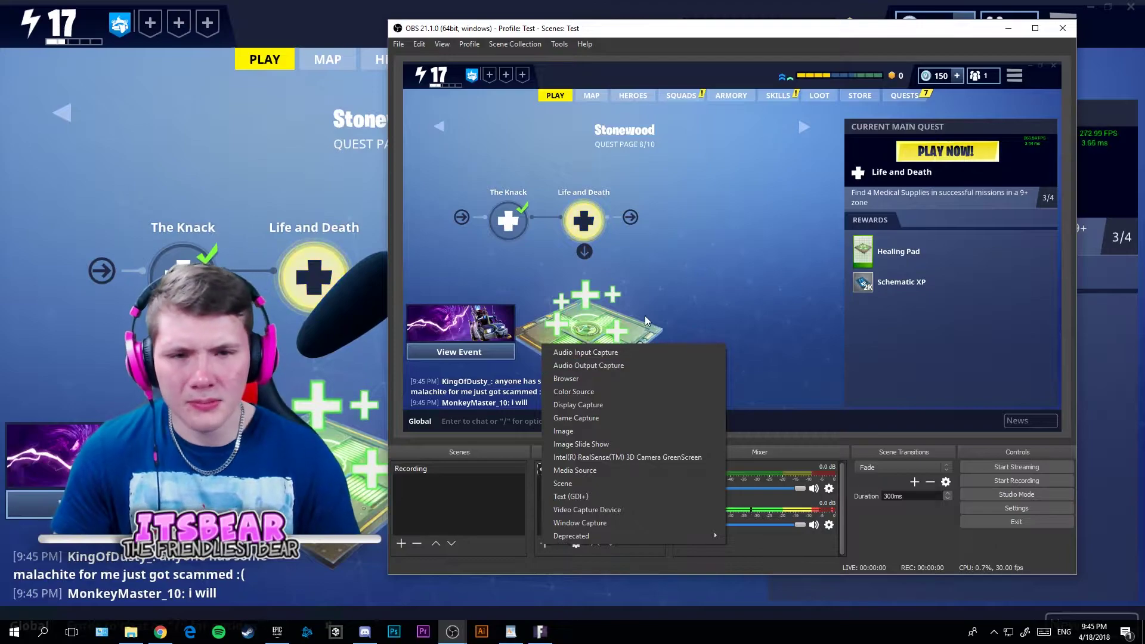
click(625, 379)
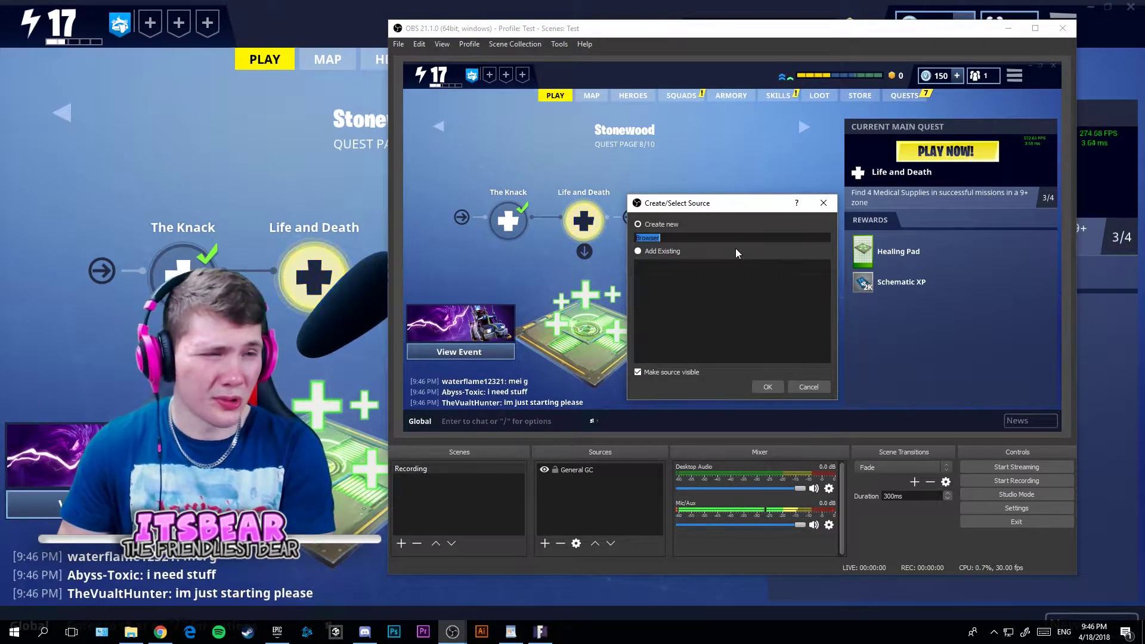
text(you)
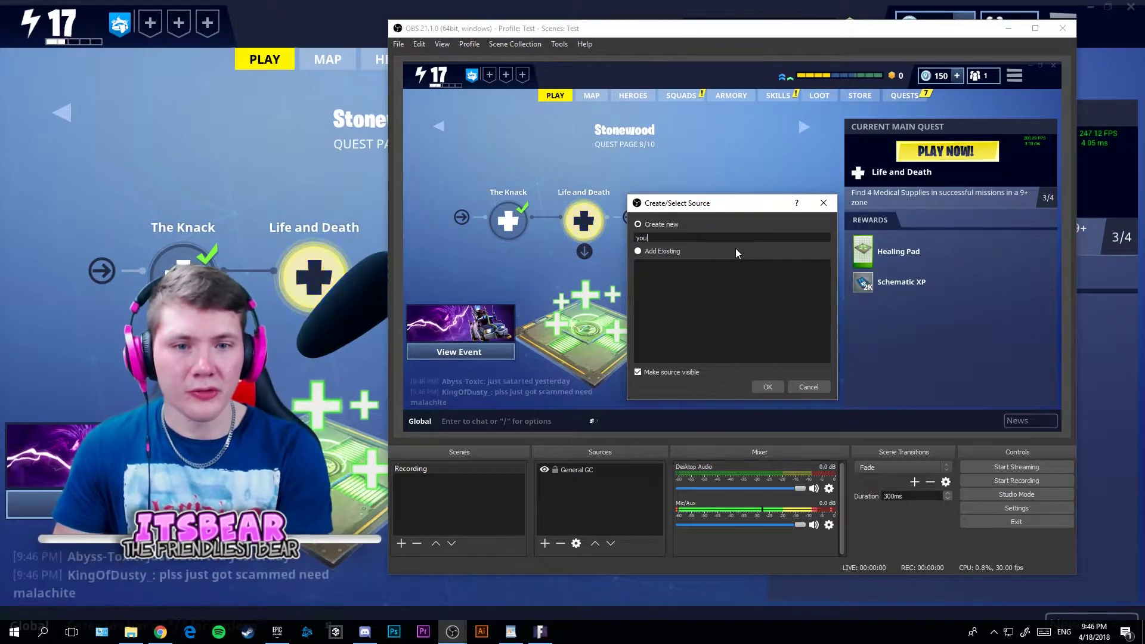
text(tube)
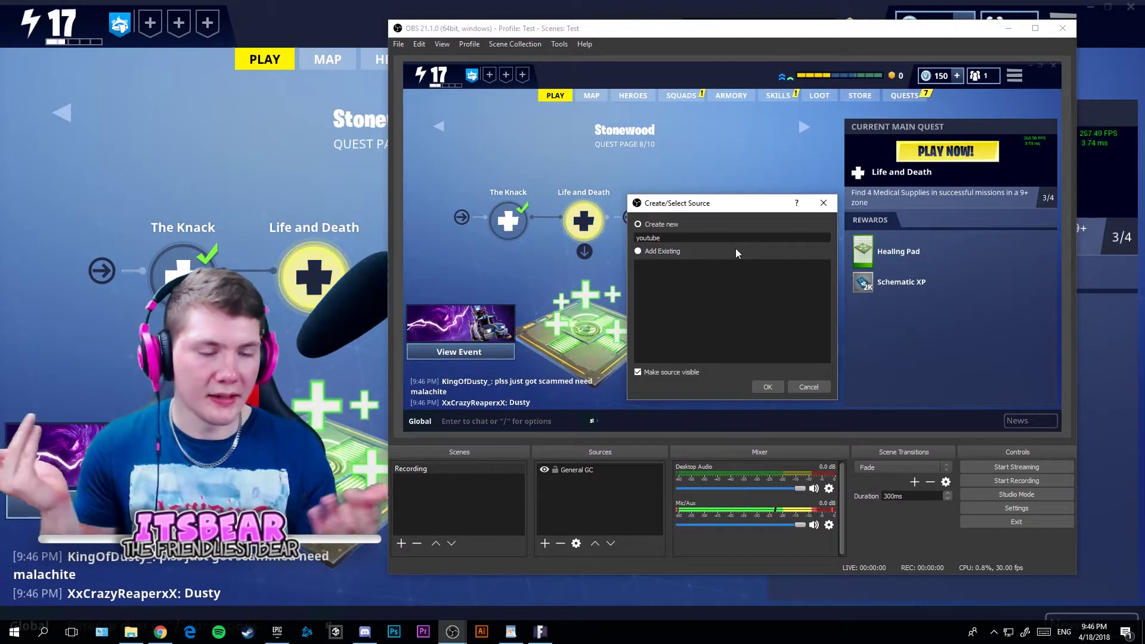
click(770, 387)
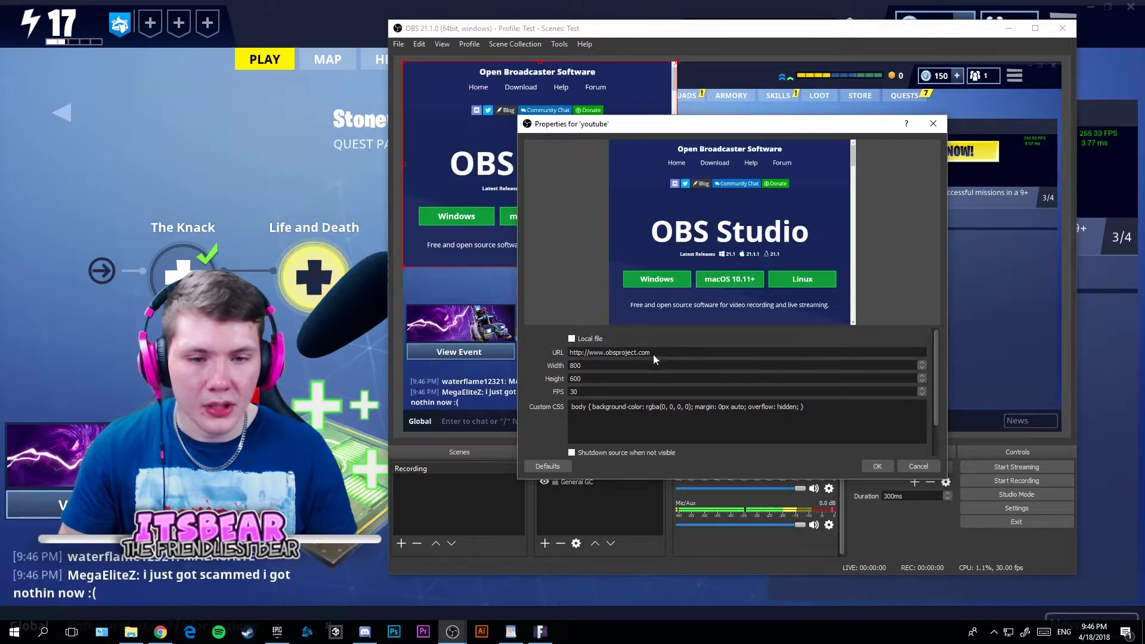
key(ctrl+a)
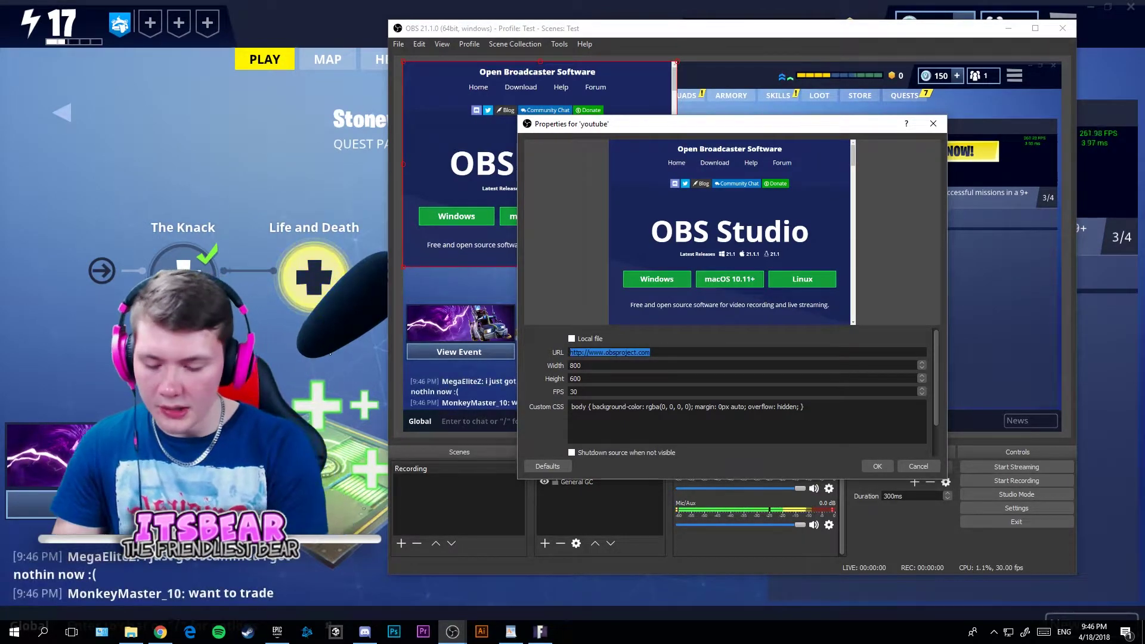
text(yourtu)
key(BackSpace)
key(BackSpace)
key(BackSpace)
key(BackSpace)
key(BackSpace)
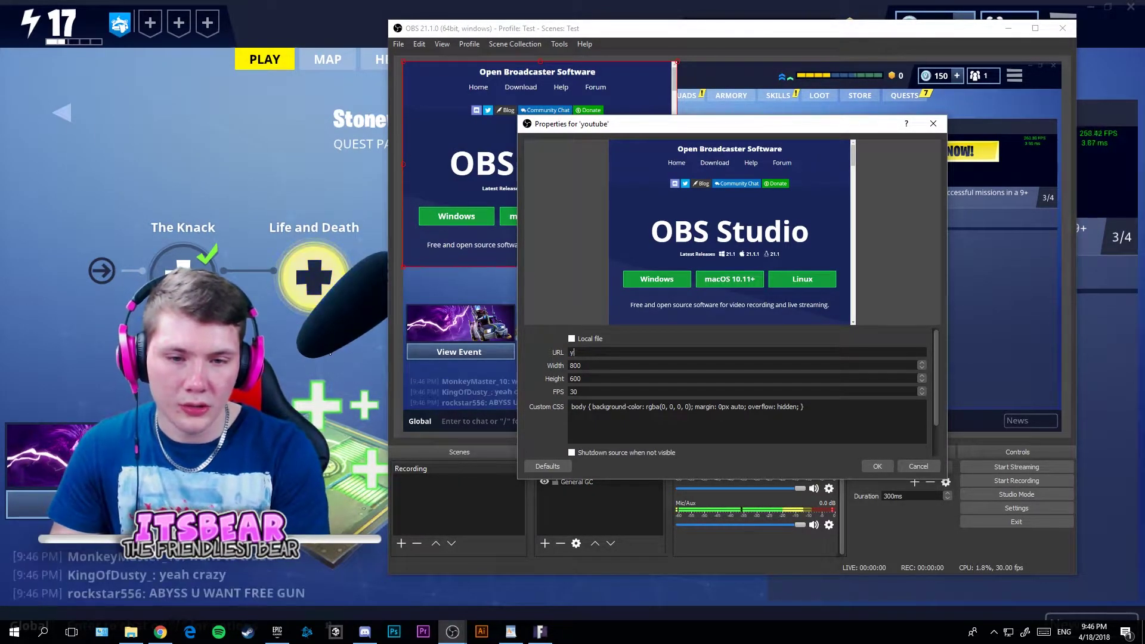
text(www.you)
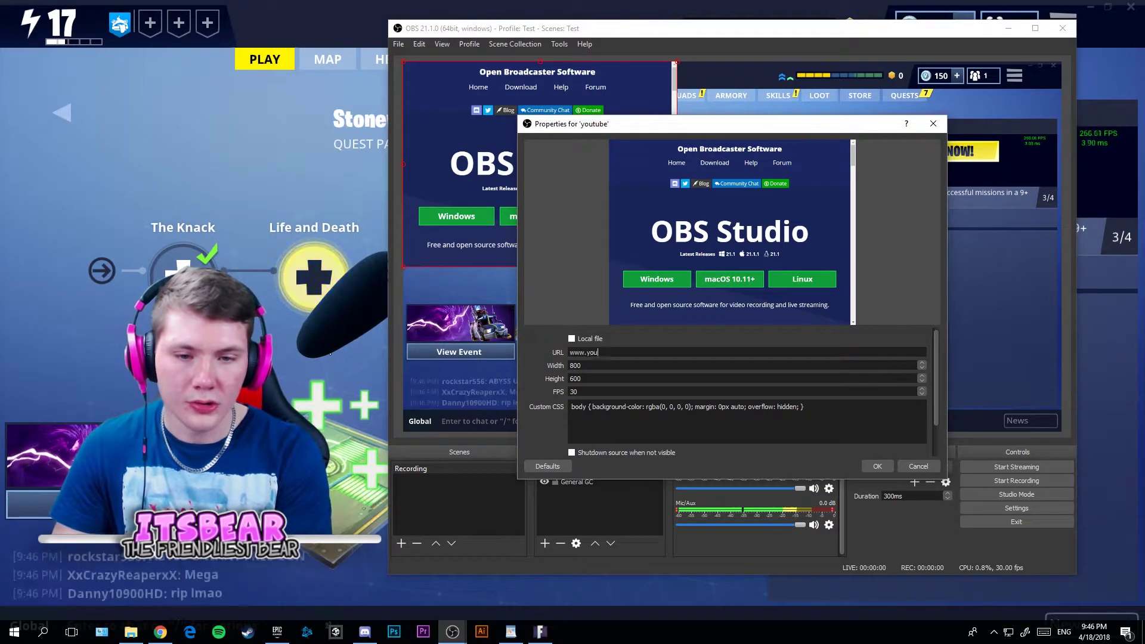
text(tube.com)
key(Return)
Step: Shift the youtube source slightly in the preview and crop it down to the first trending video's thumbnail
drag(609, 162, 634, 162)
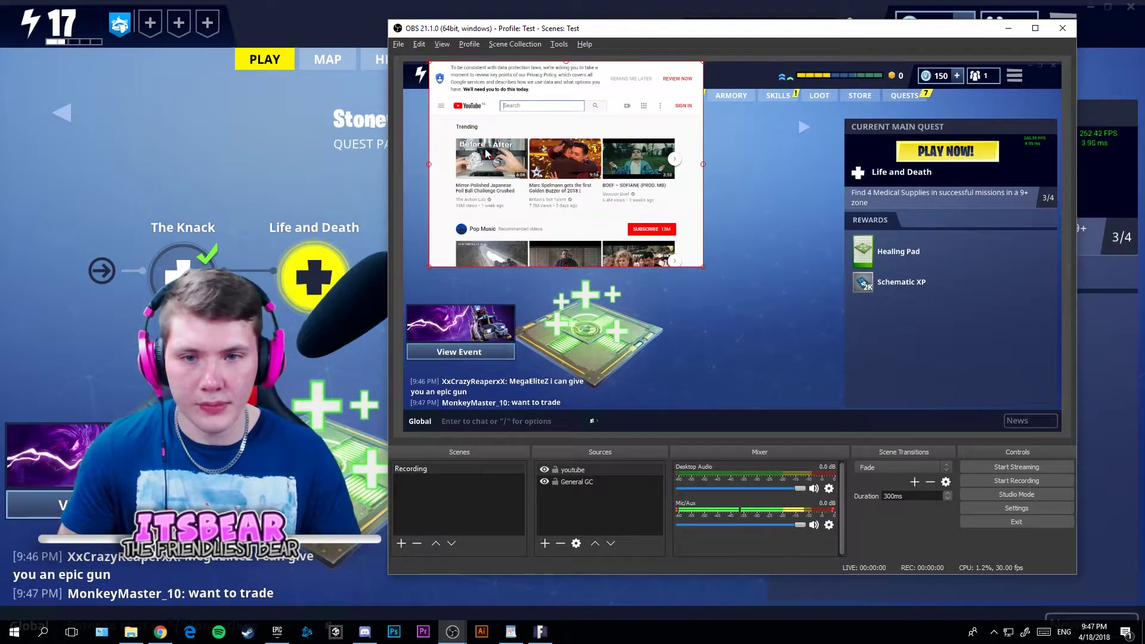
click(566, 62)
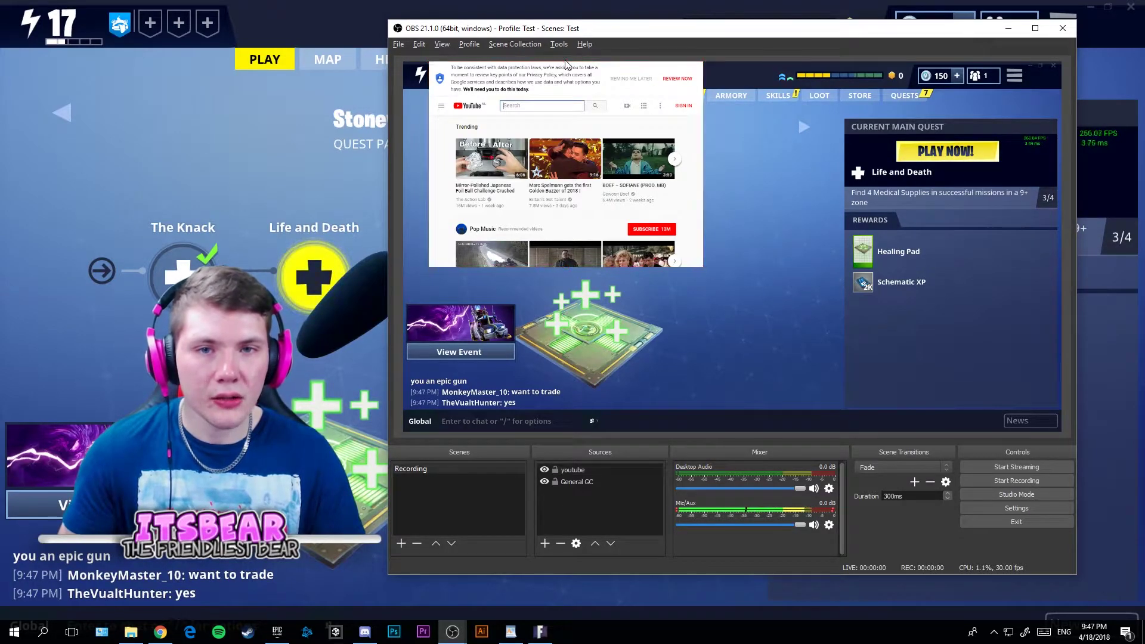
drag(567, 62, 564, 147)
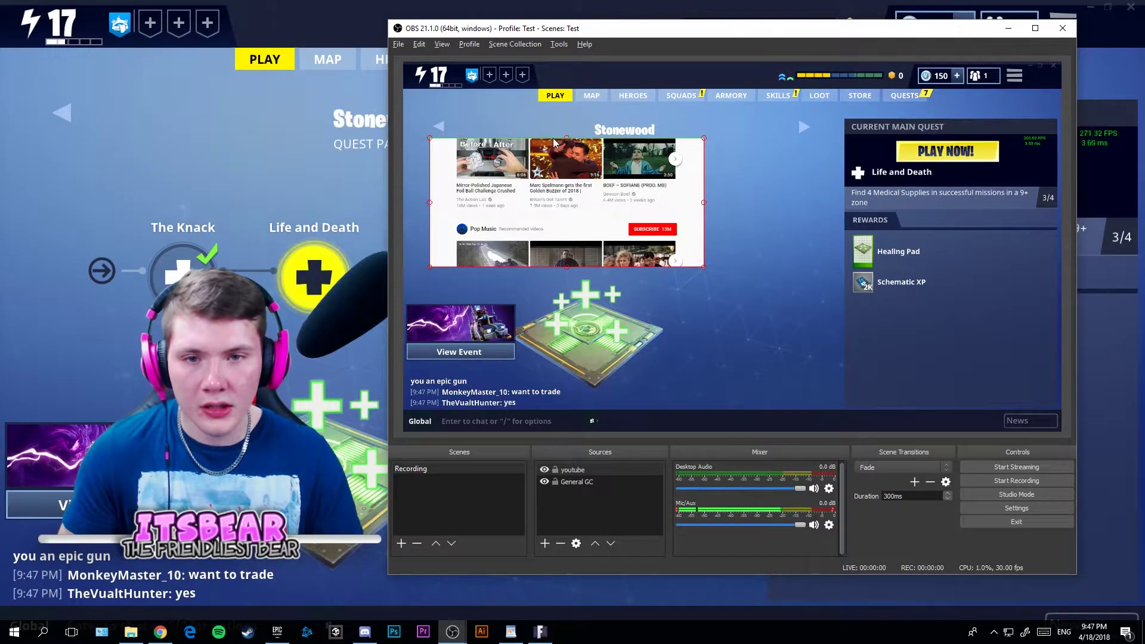
drag(703, 201, 530, 204)
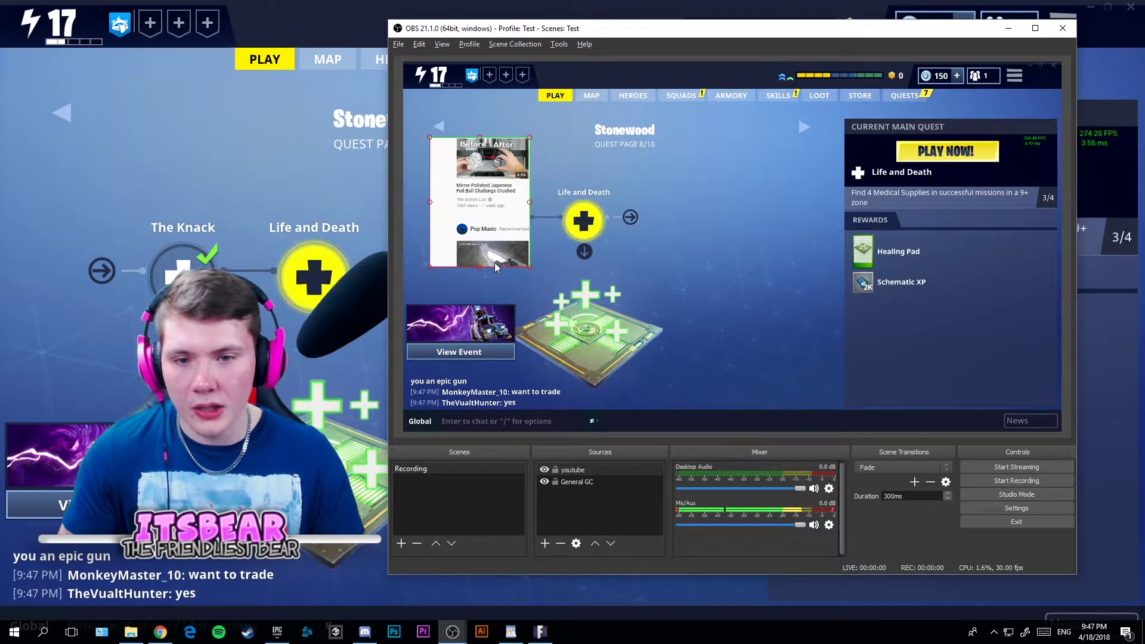
drag(480, 268, 490, 184)
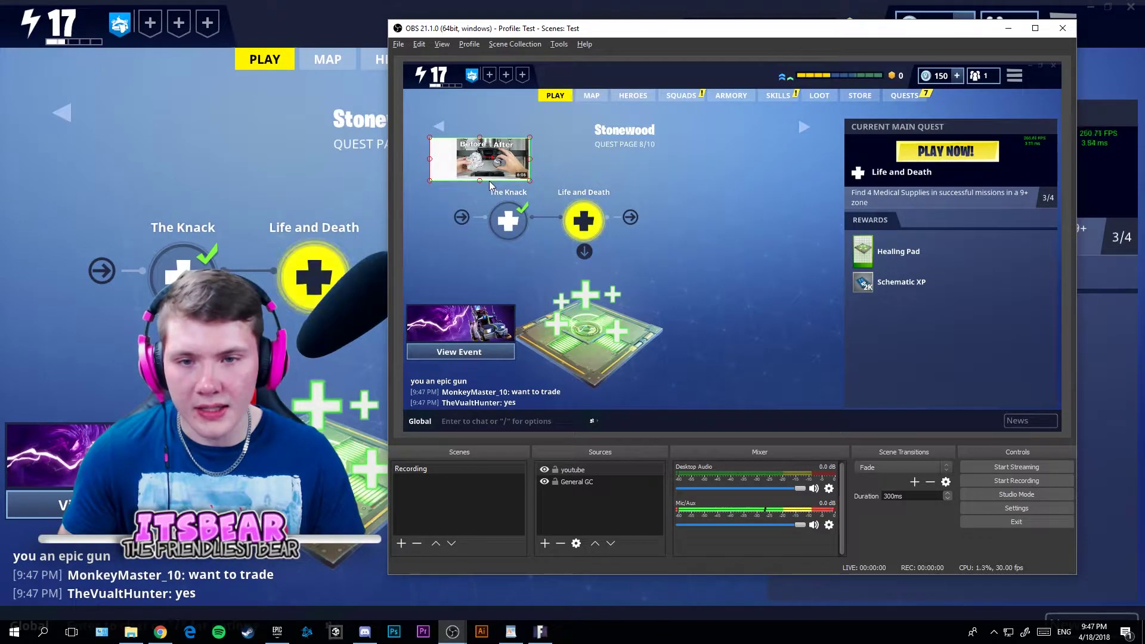
drag(432, 160, 456, 160)
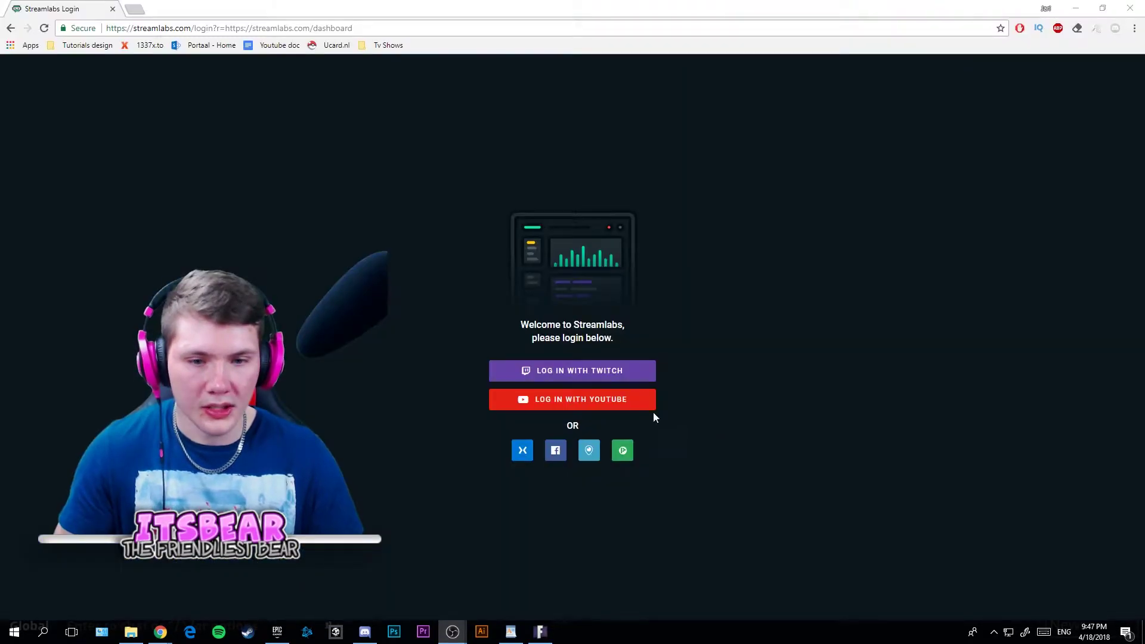
Step: Log in to Streamlabs with YouTube in the browser, choosing the streaming channel's Google account
click(647, 404)
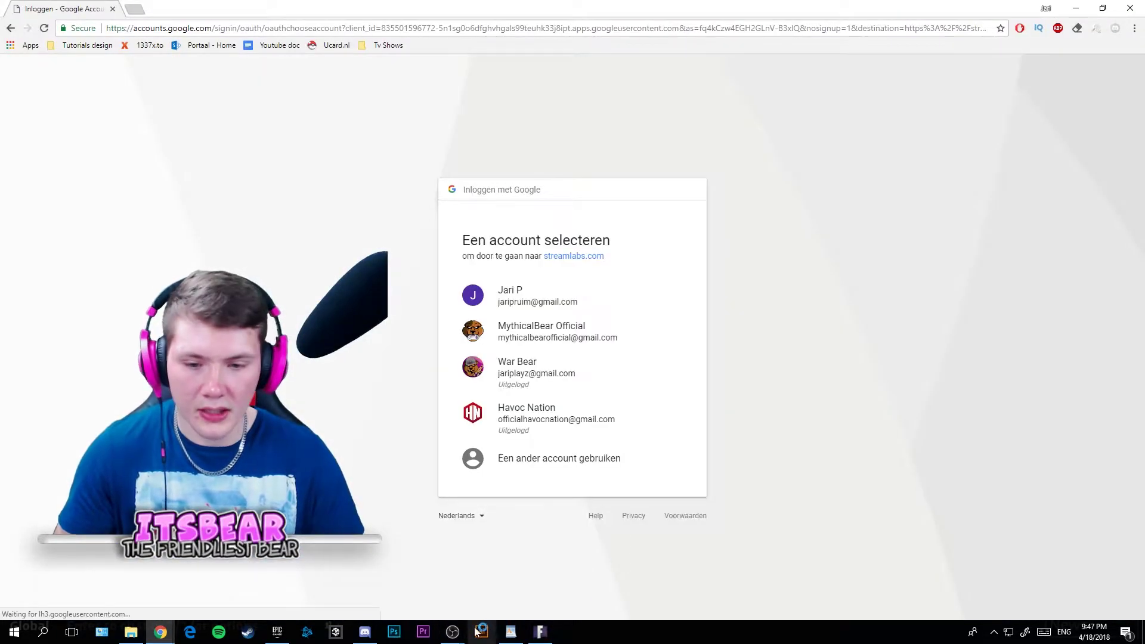
mouse_move(453, 631)
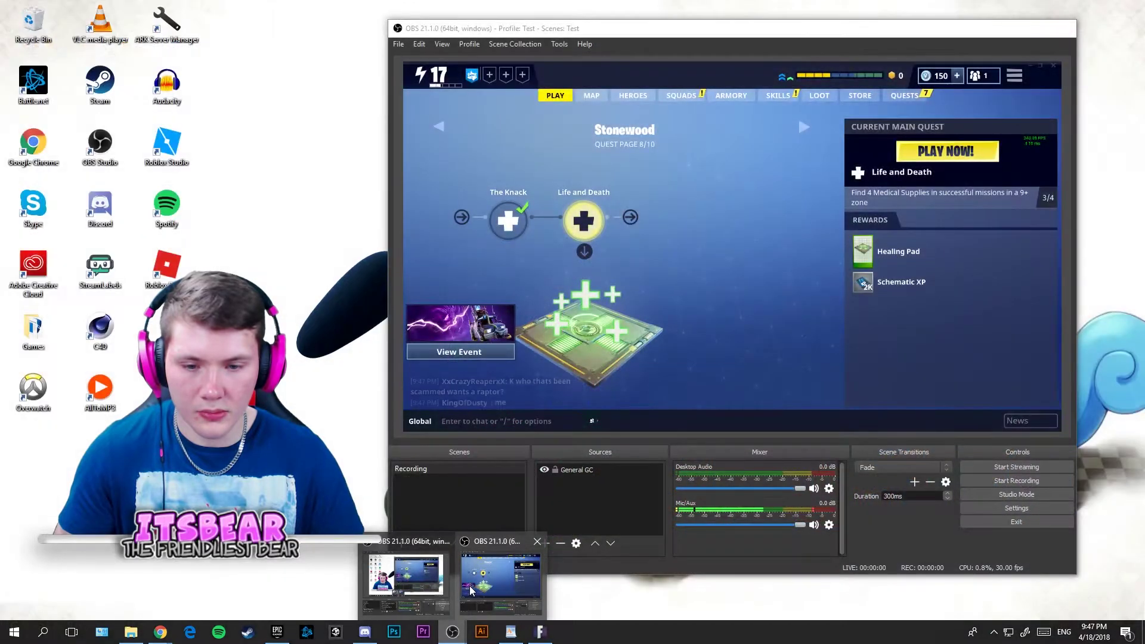
click(427, 593)
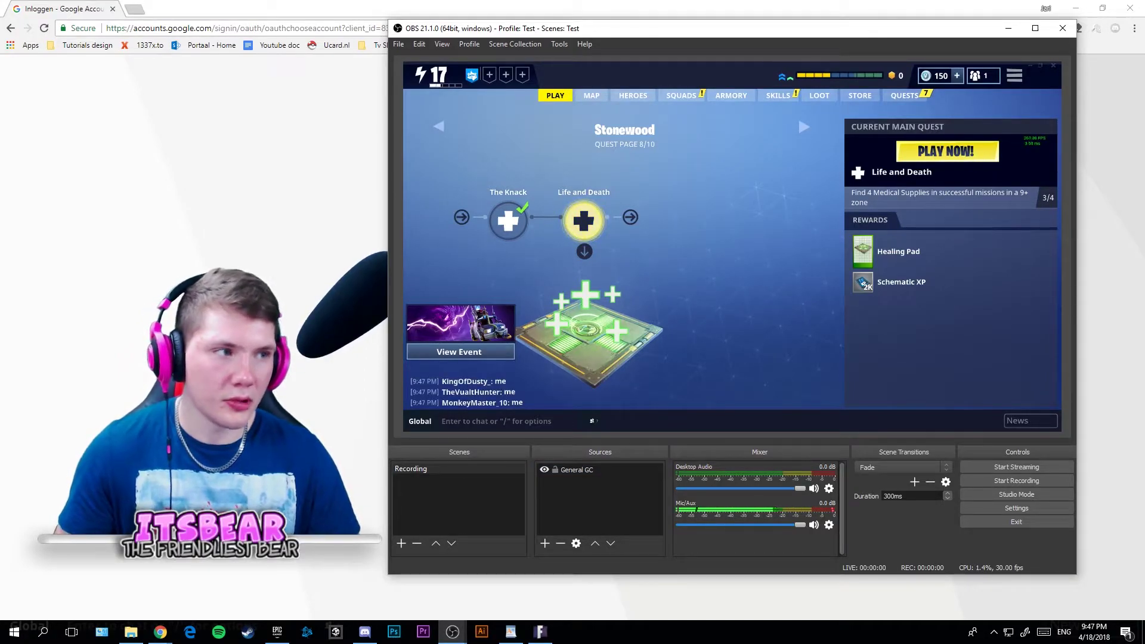
drag(0, 179, 0, 119)
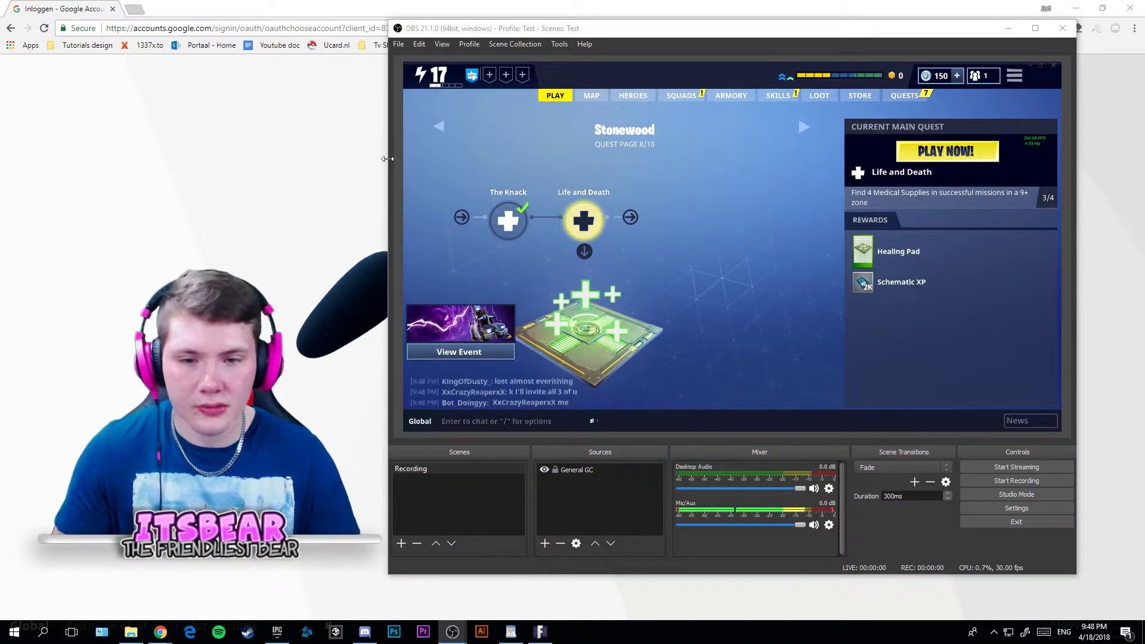
mouse_move(678, 35)
mouse_down()
mouse_move(649, 122)
mouse_move(679, 43)
mouse_up()
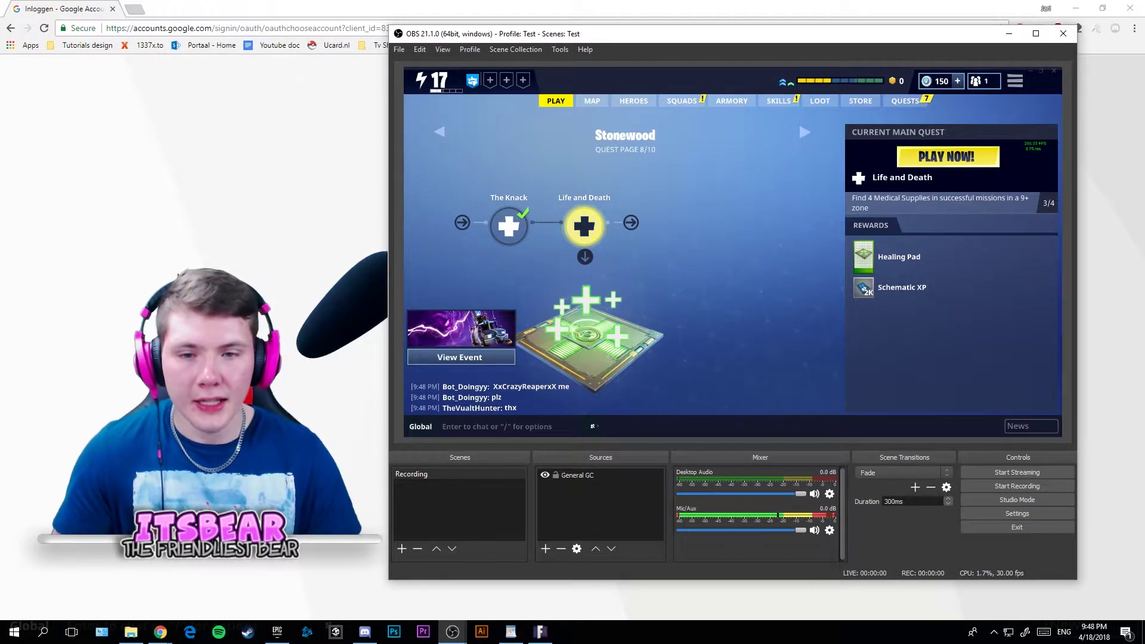
click(178, 275)
click(523, 328)
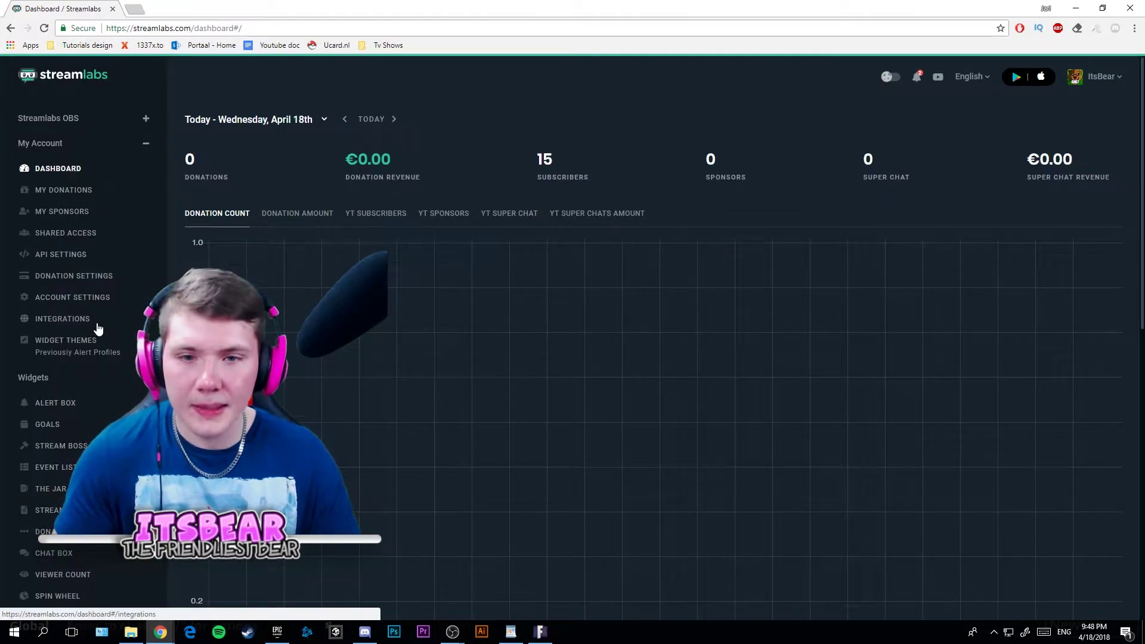
Step: Go to the Alert Box widget in the Streamlabs dashboard and copy its widget URL
scroll(77, 363, down, 1)
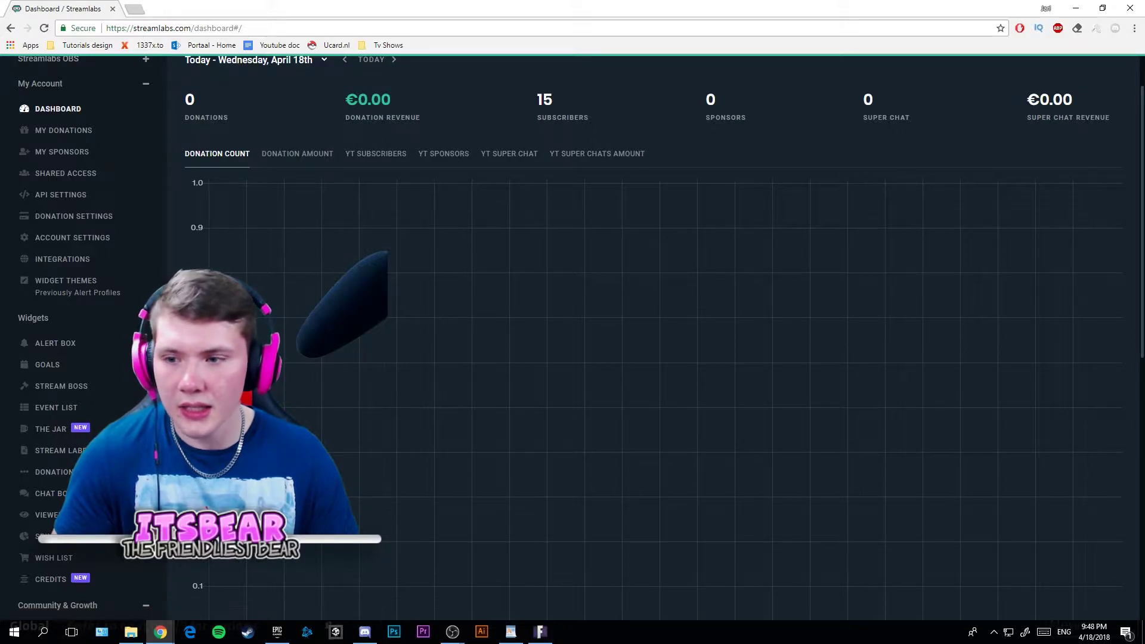
click(71, 343)
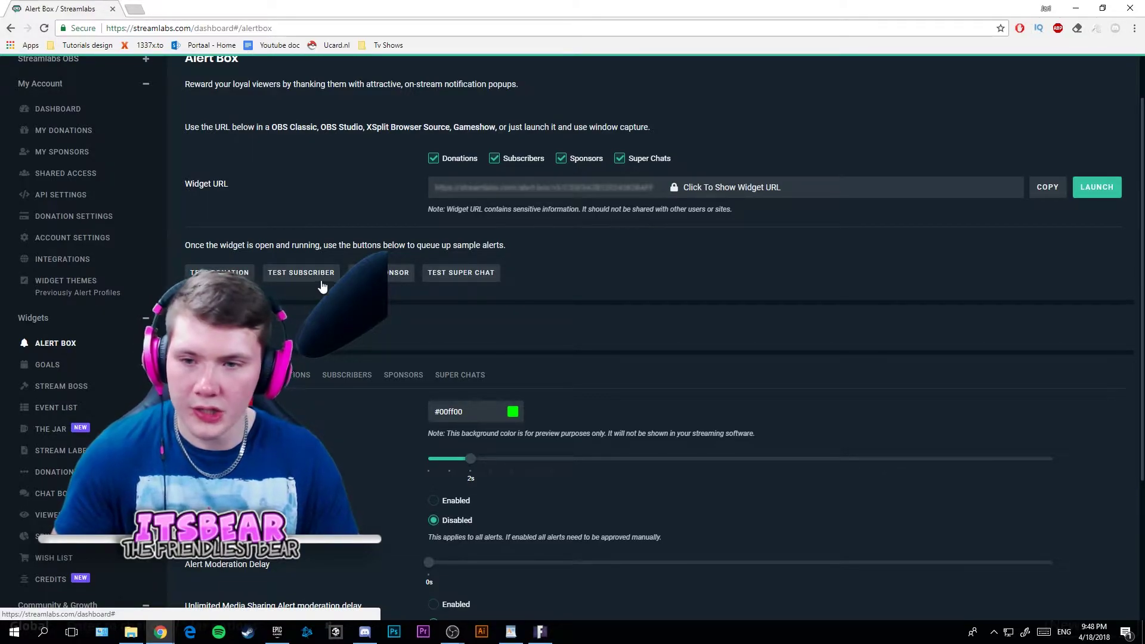
click(1051, 191)
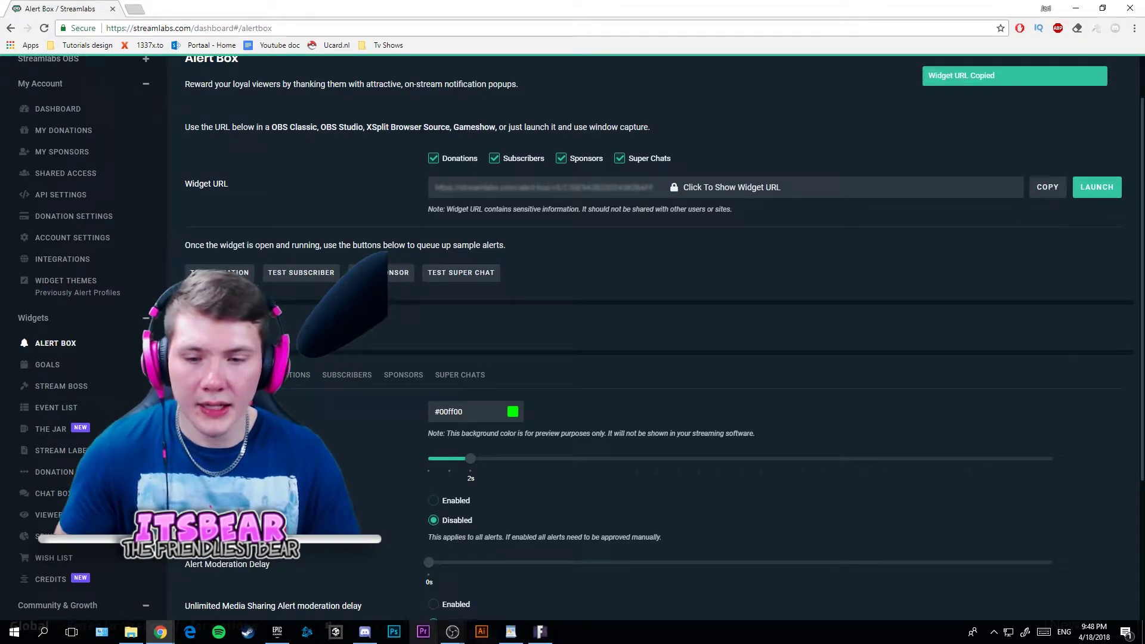
Step: Switch back to OBS and add a new Browser source to the Recording scene, pasting the private widget URL as its name
mouse_move(364, 637)
mouse_move(453, 634)
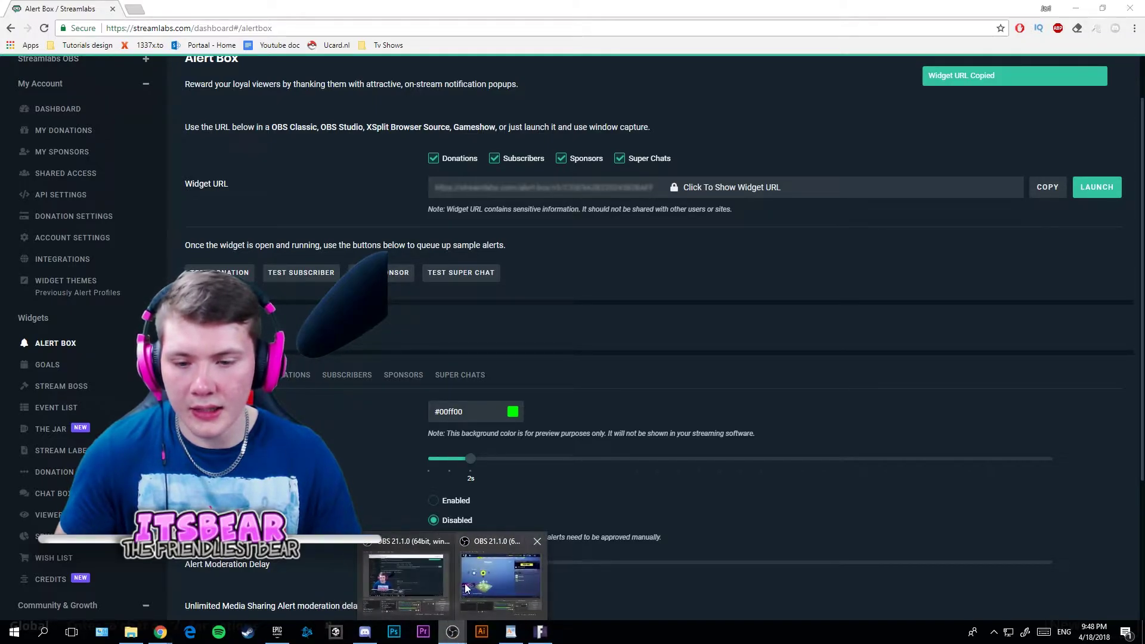
mouse_move(421, 588)
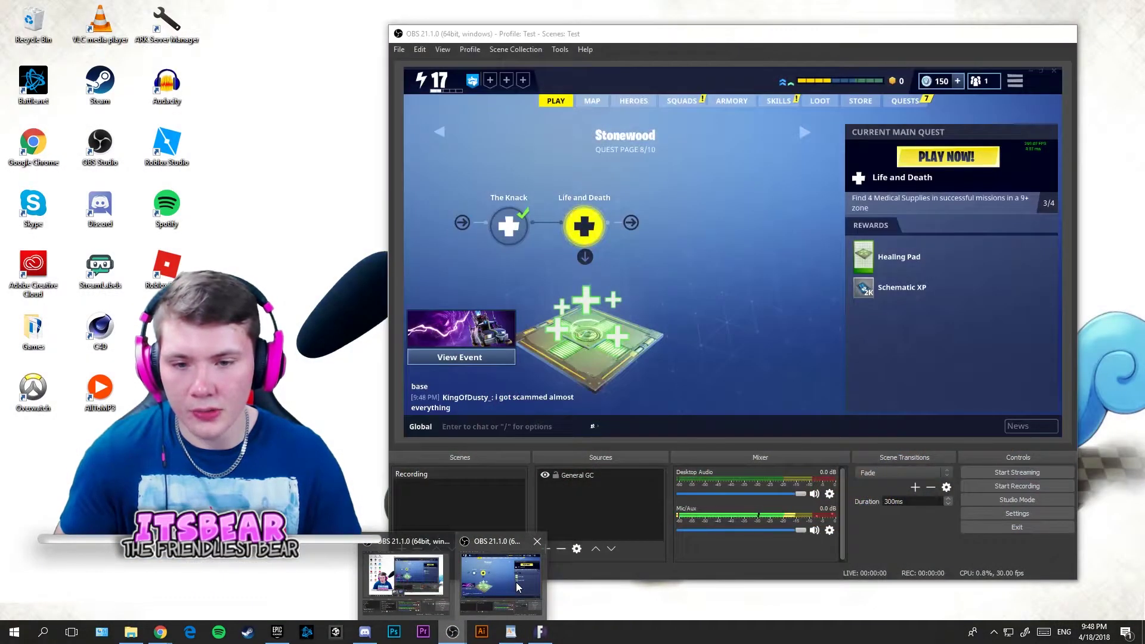
click(516, 582)
click(549, 553)
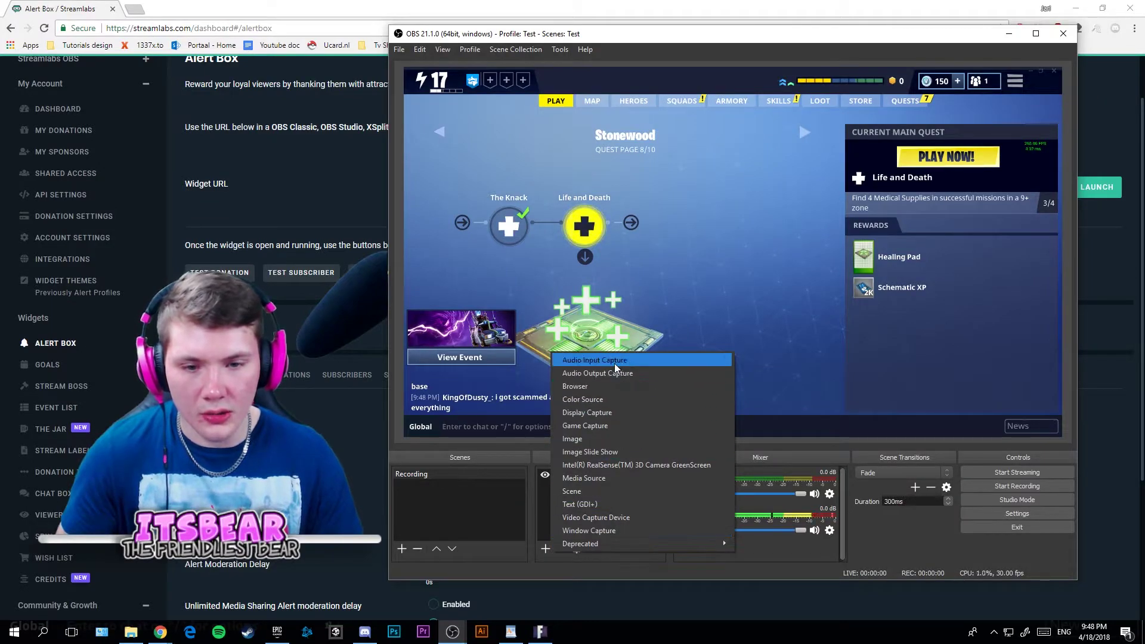
click(614, 386)
key(ctrl+v)
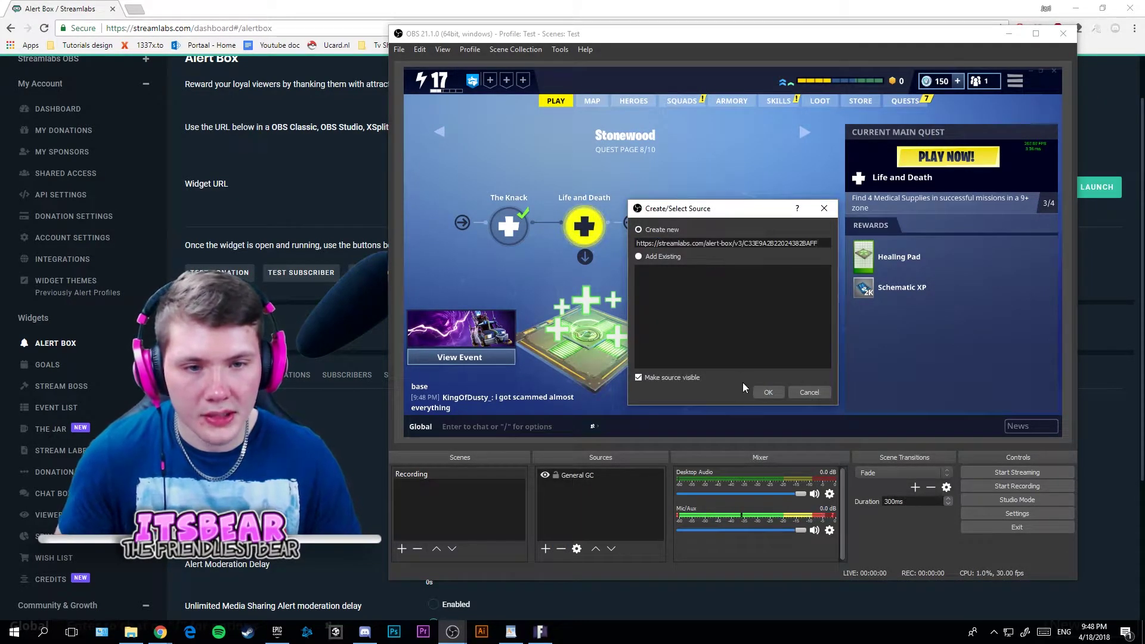
click(771, 393)
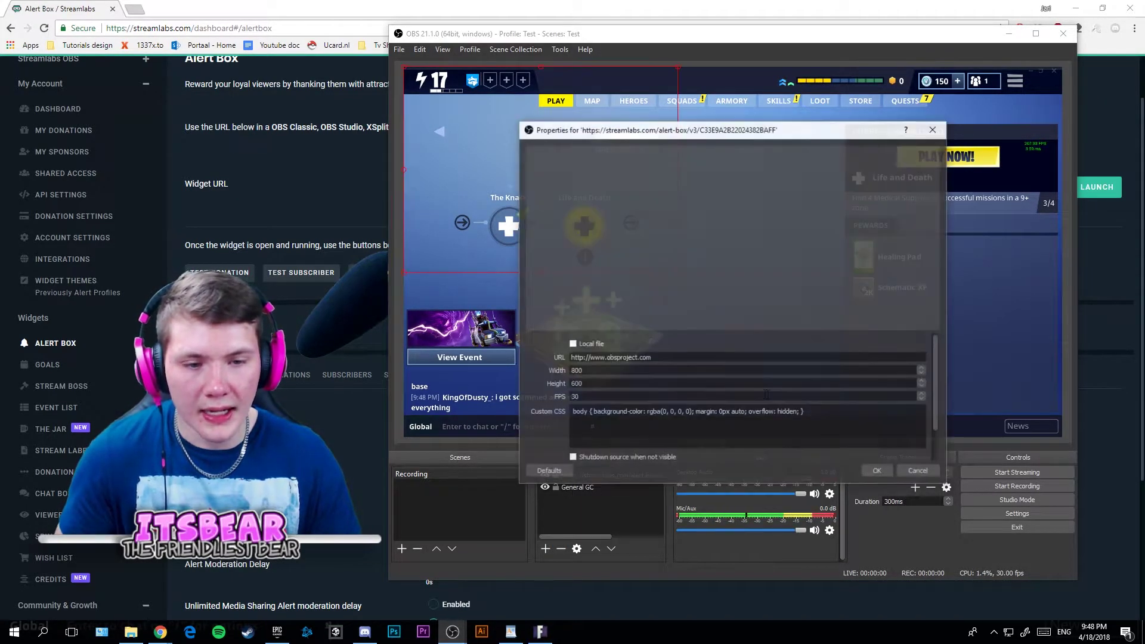
triple_click(658, 354)
key(ctrl+v)
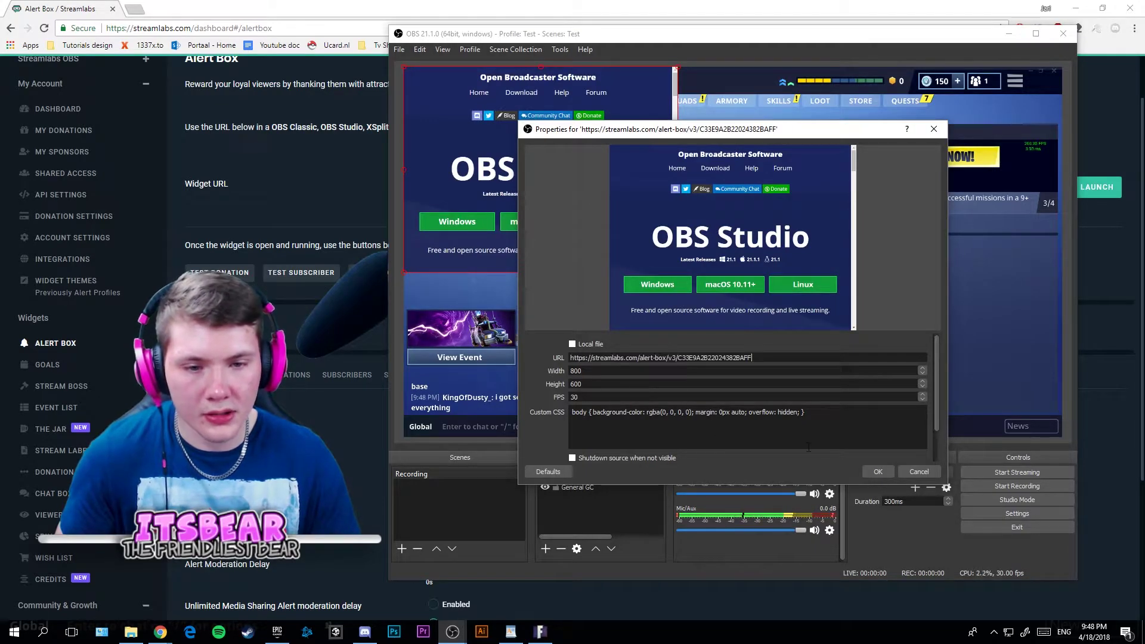
click(917, 472)
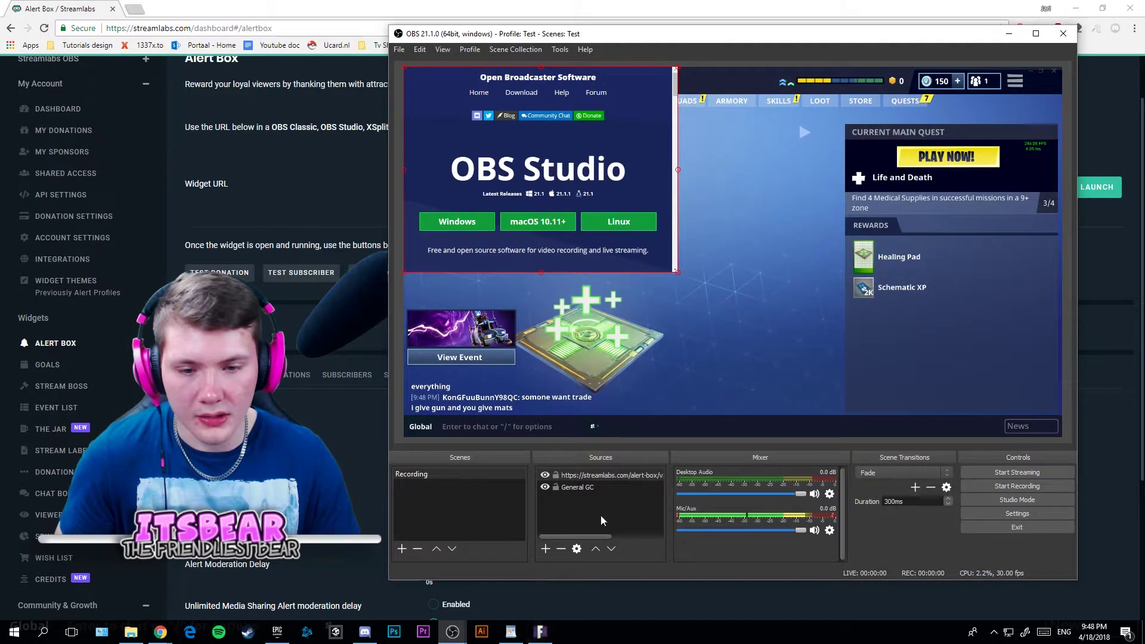
double_click(632, 475)
key(Escape)
Step: Rename the new browser source as Alerts
right_click(613, 471)
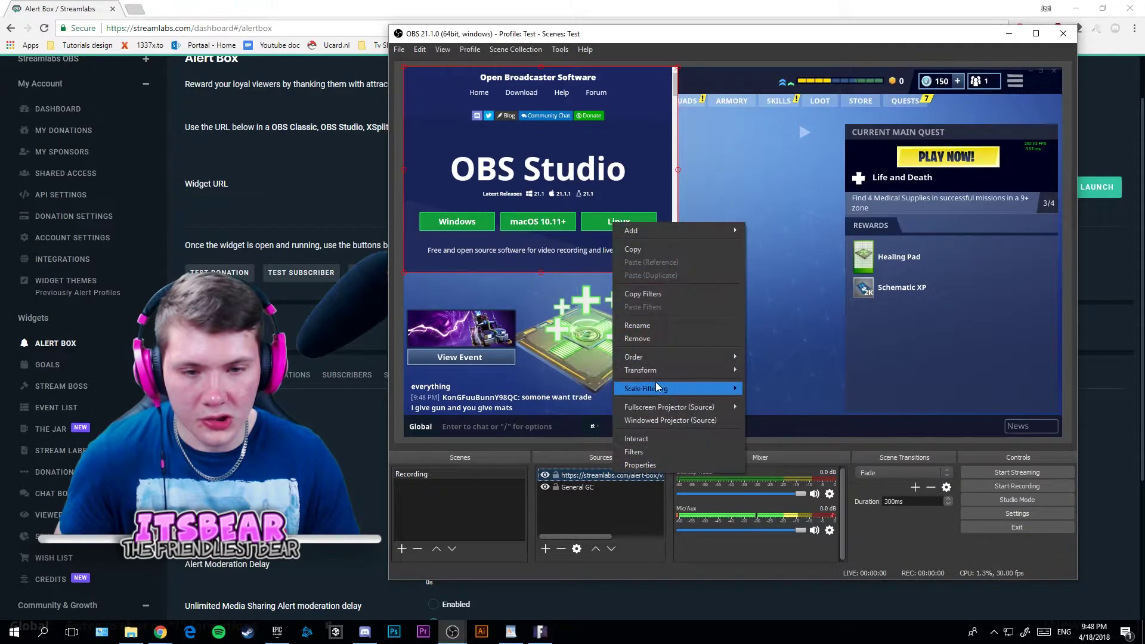
click(650, 327)
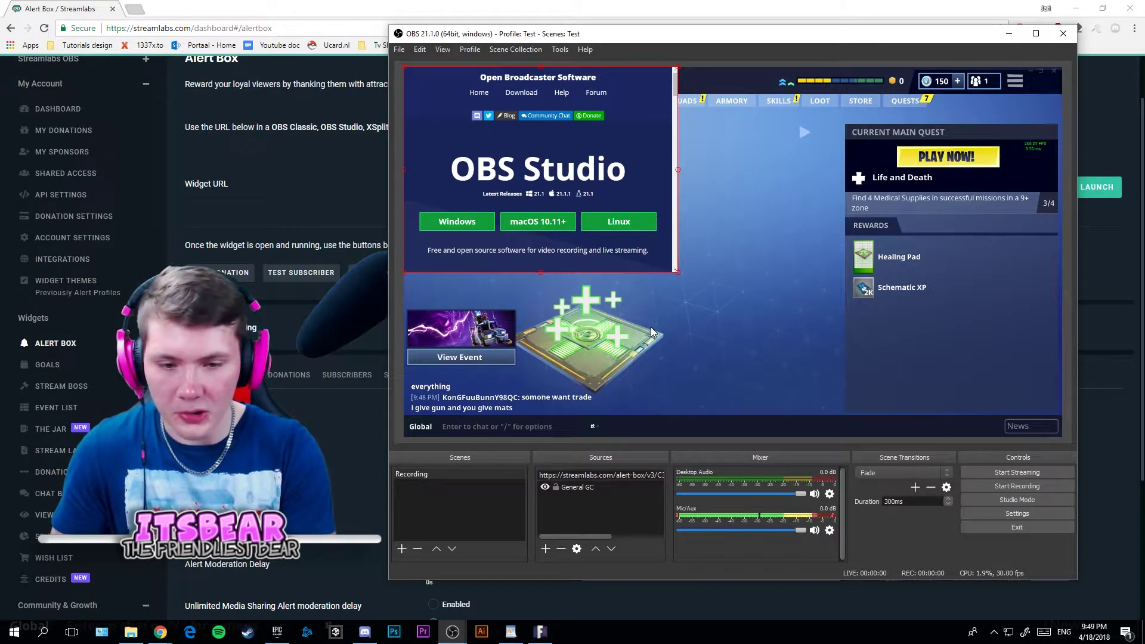
text(Alerts)
key(Return)
Step: Set the Alerts source's URL to the copied private Alert Box widget URL and accept its properties
double_click(596, 474)
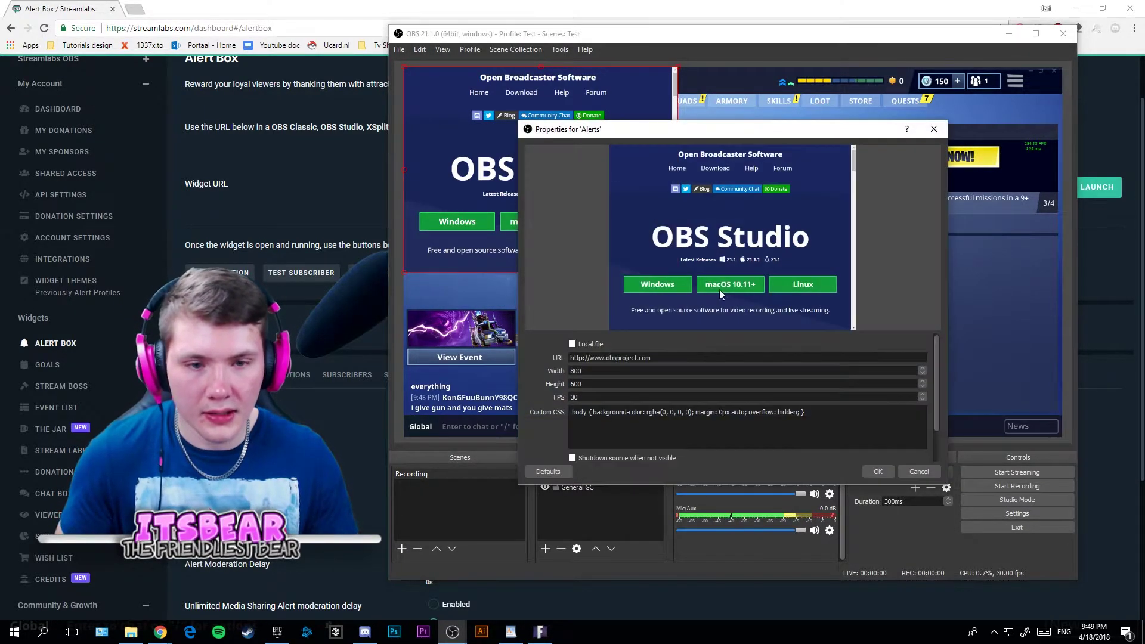
key(ctrl+a)
key(ctrl+v)
click(878, 472)
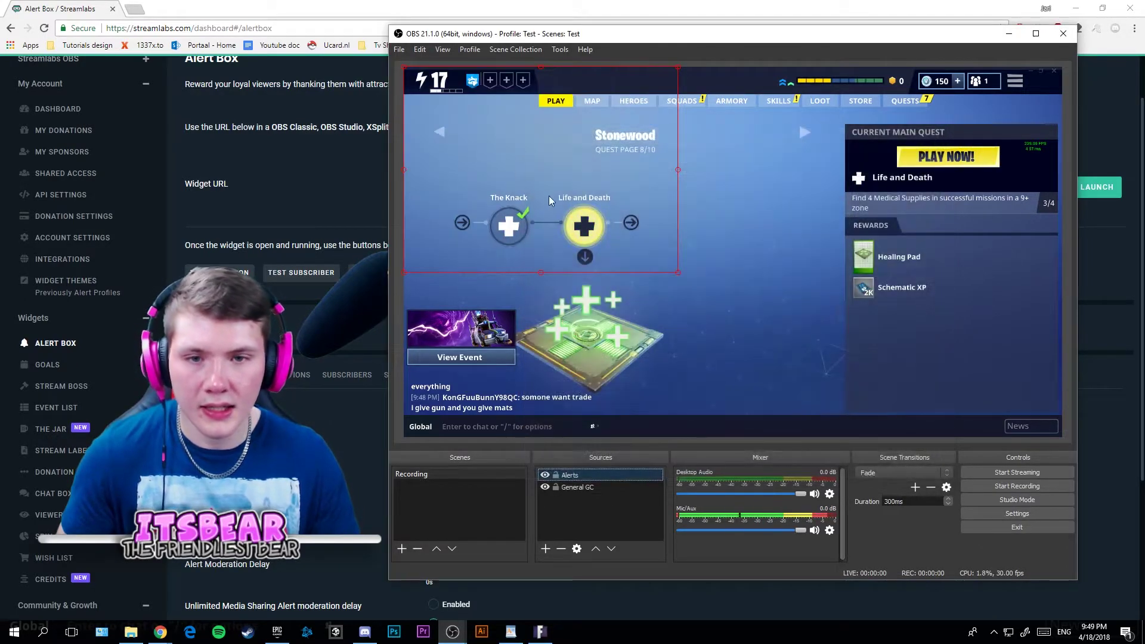
Step: Move the Alerts source to the top centre of the Recording scene's preview
drag(706, 219, 706, 191)
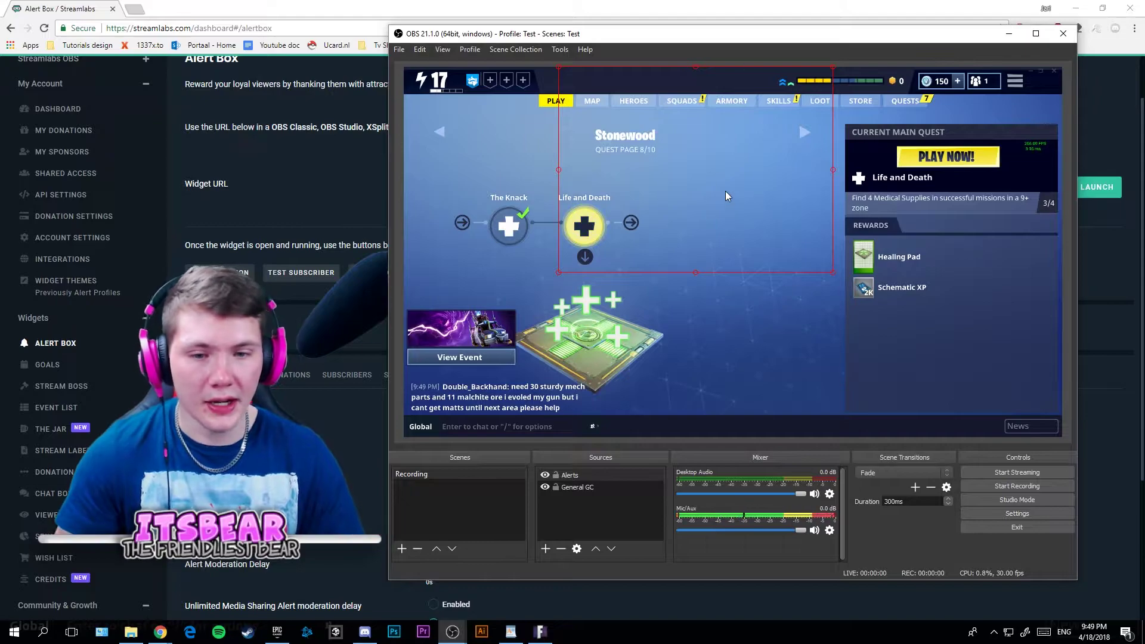
click(545, 548)
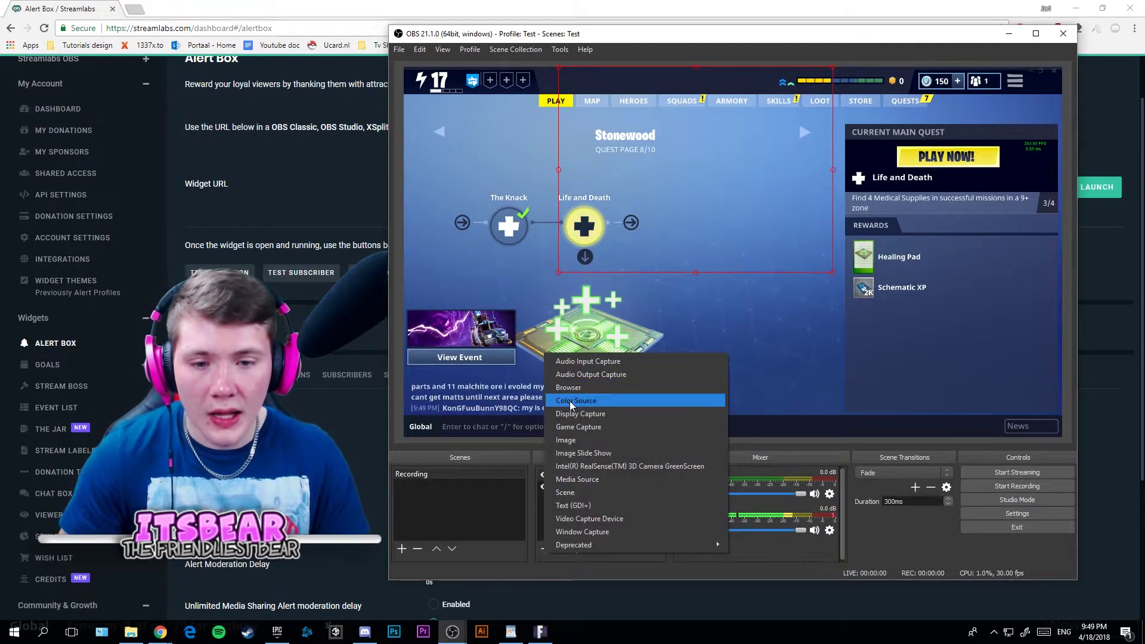
click(610, 401)
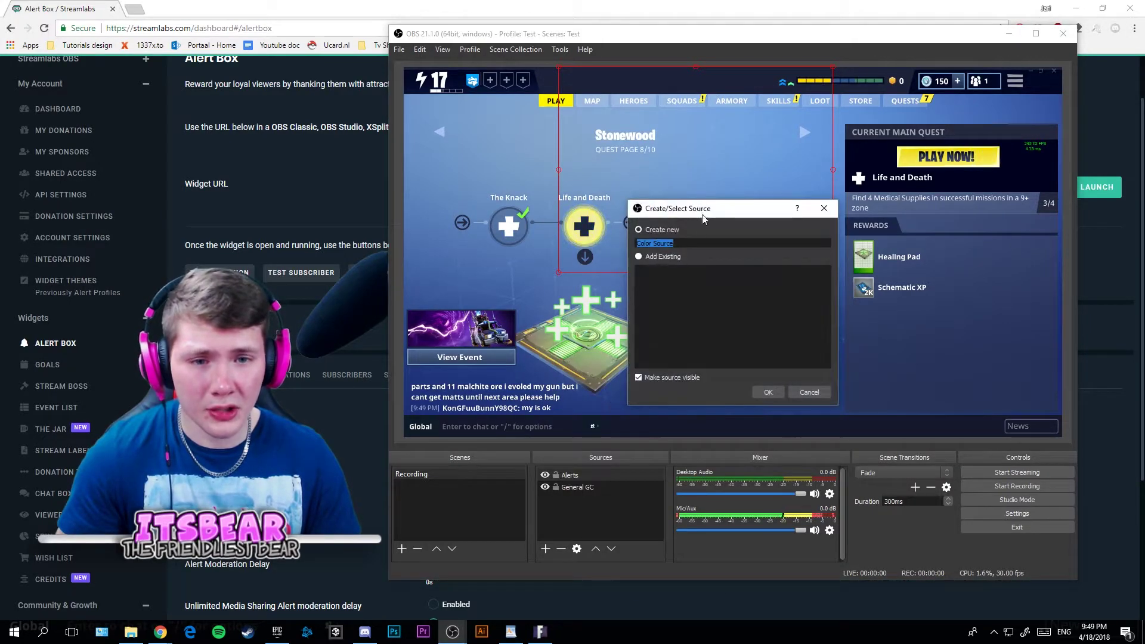
key(Escape)
Step: Add a Display Capture source named Display 1 to the Recording scene
click(545, 549)
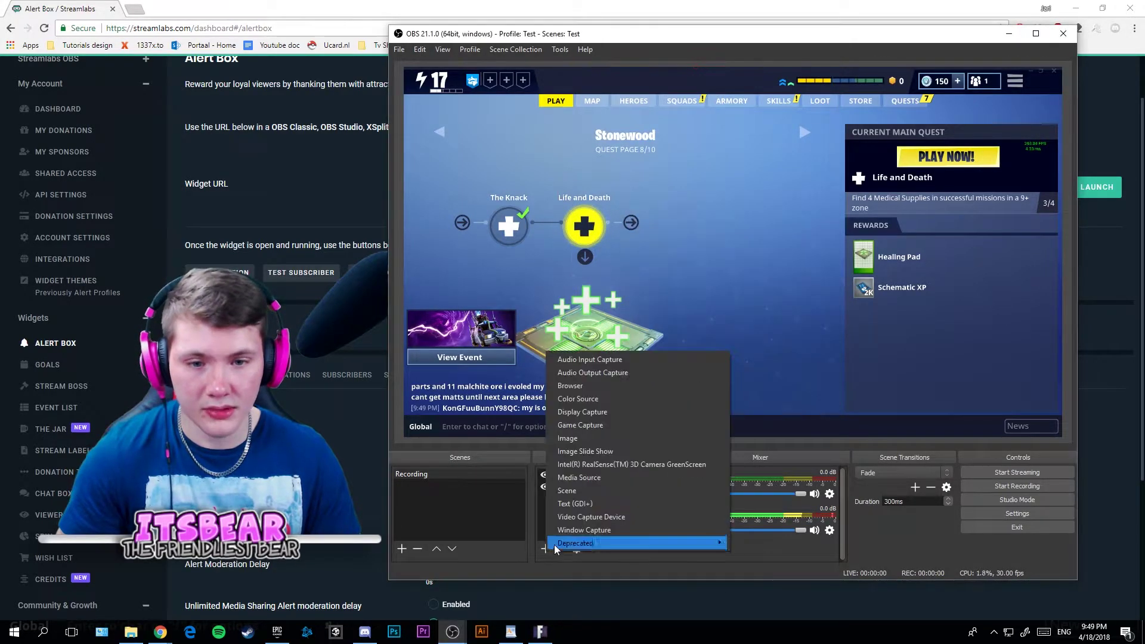
click(599, 413)
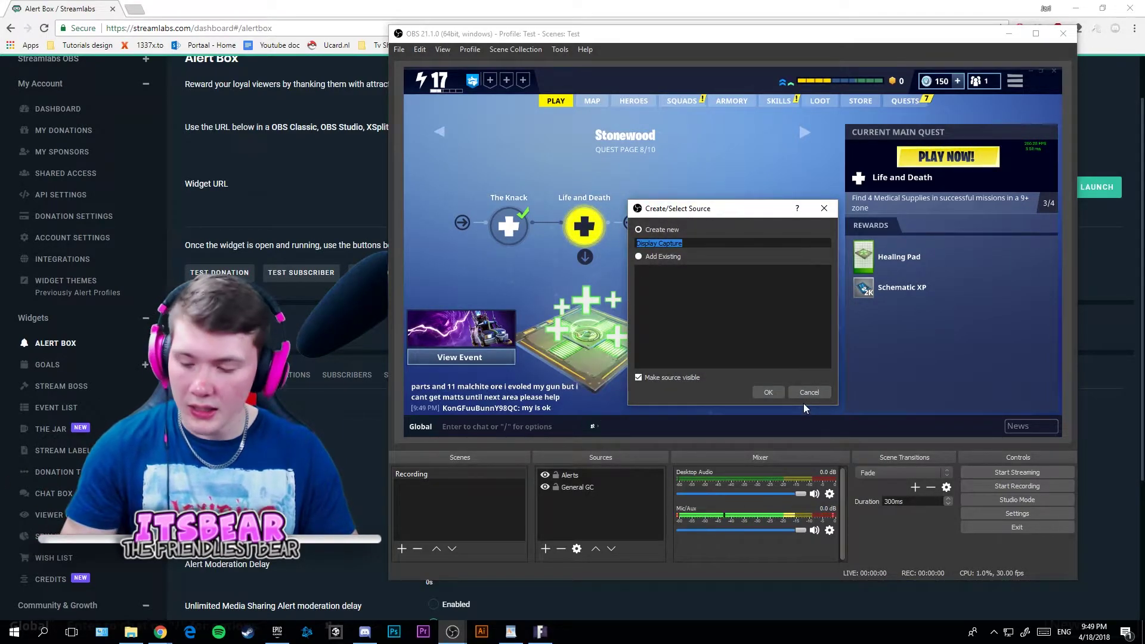
text(Dis)
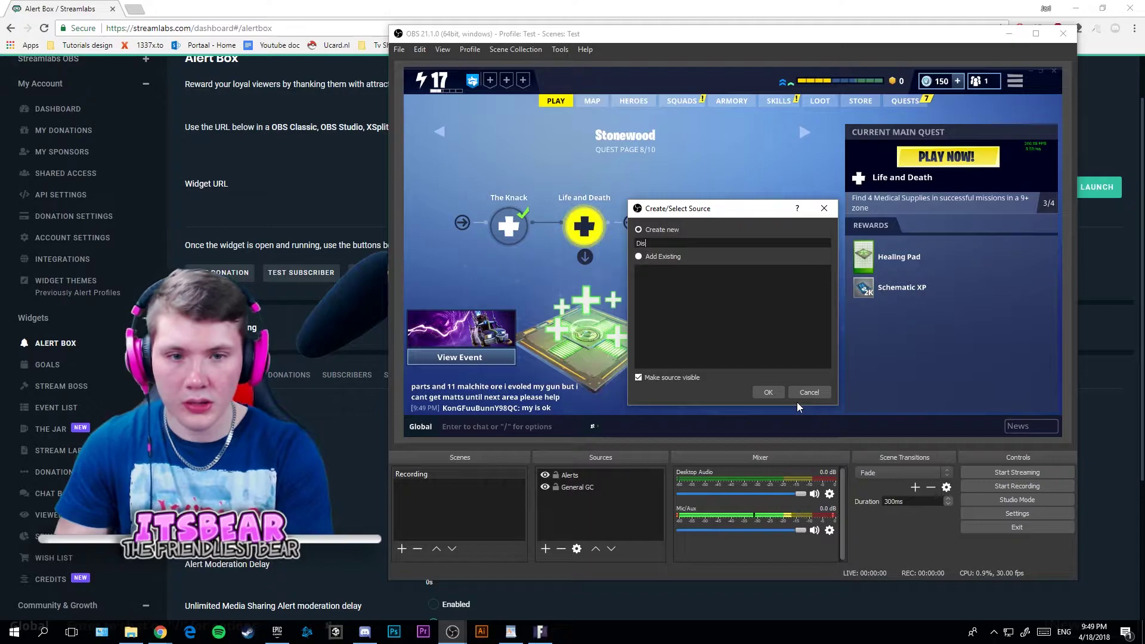
text(play 1)
key(Return)
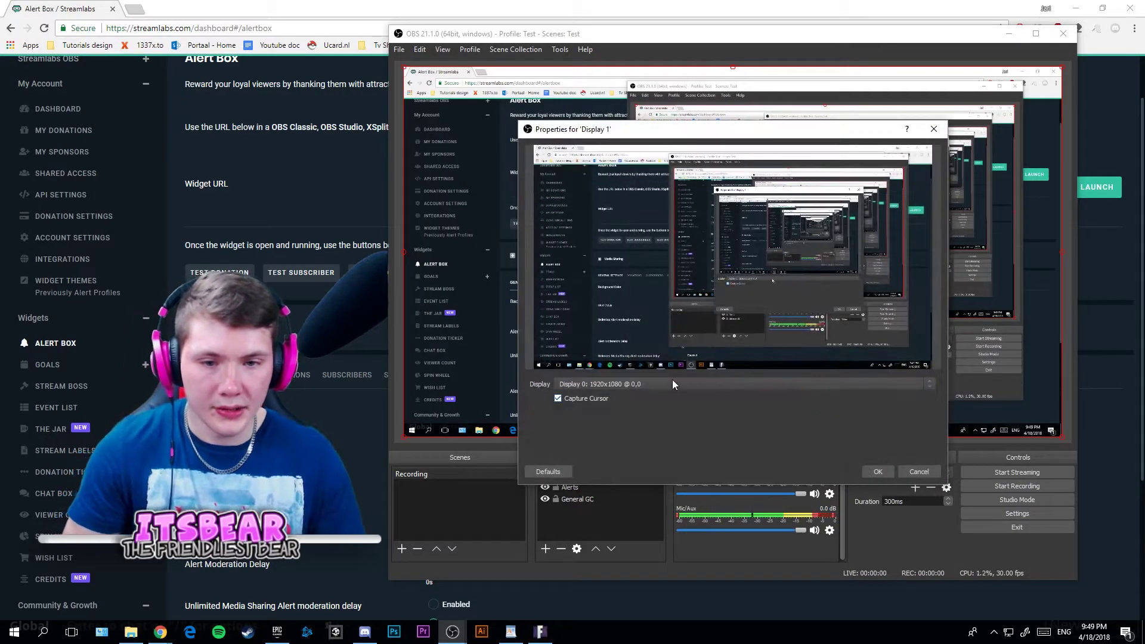
Step: Try the second monitor as the captured display, and set the capture to Display 0: 1920x1080 @ 0,0
click(678, 384)
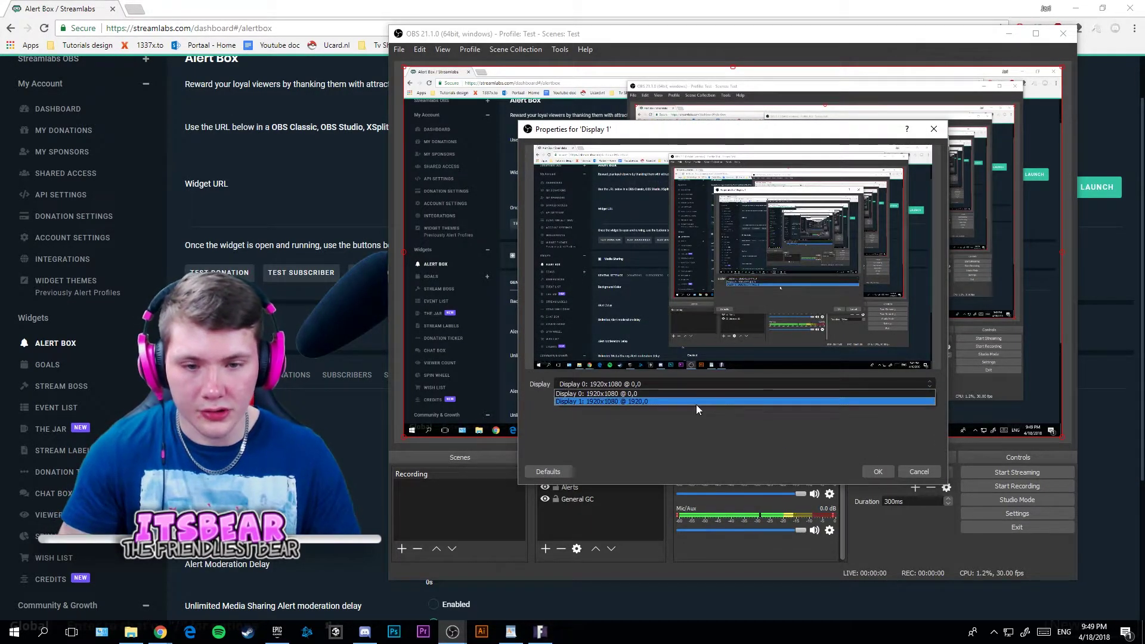
click(633, 400)
click(635, 386)
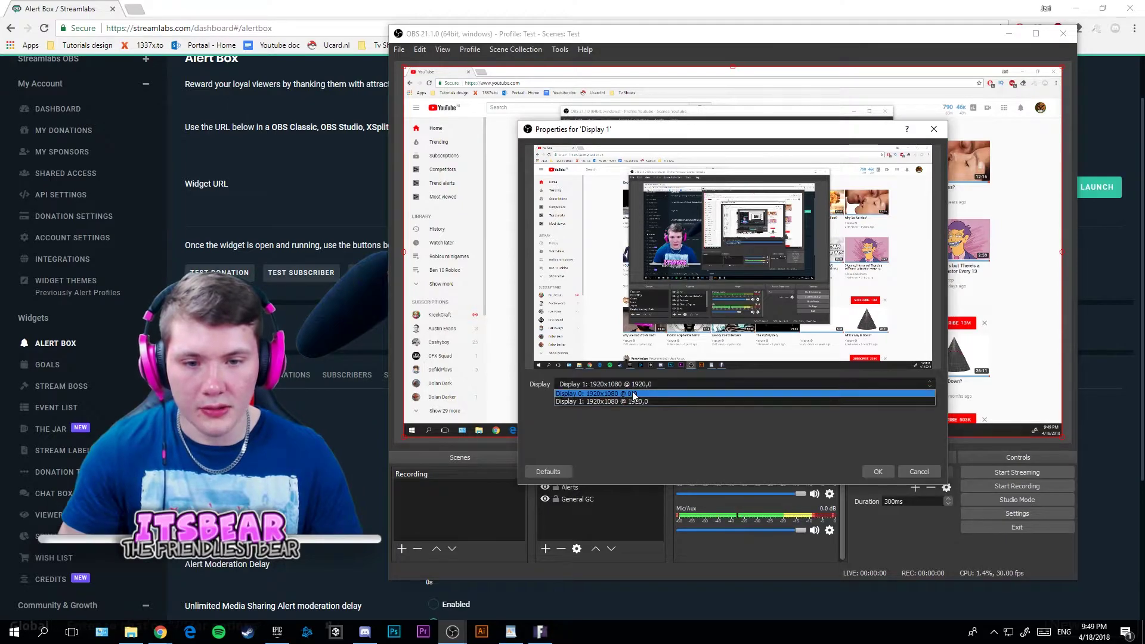
click(878, 471)
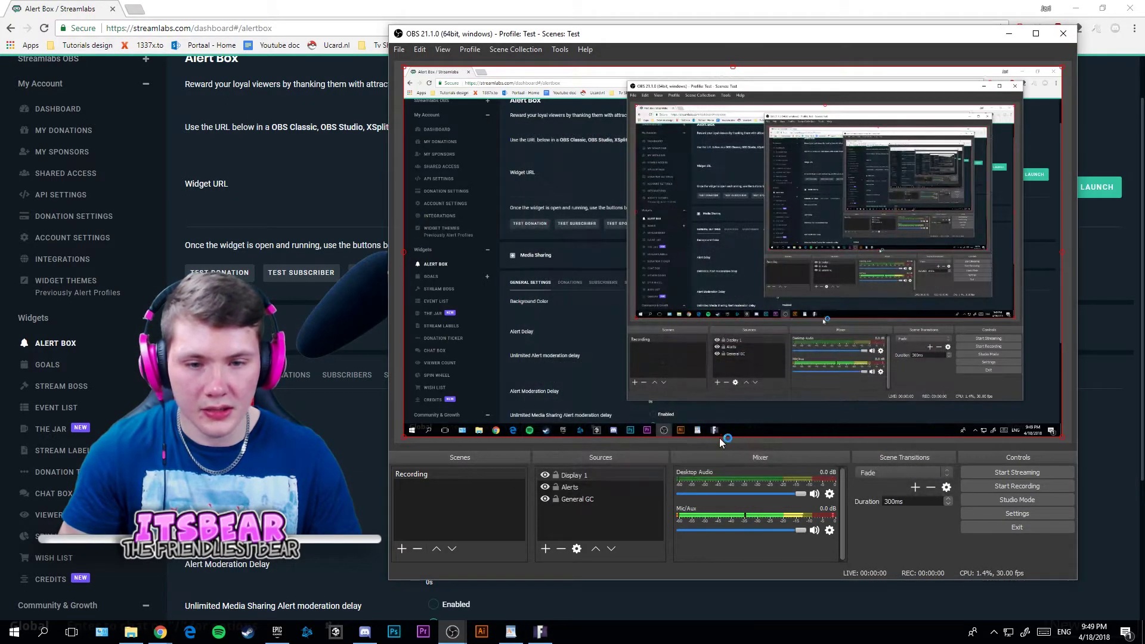
Step: Remove the Display 1 source from the Recording scene and confirm the removal
click(577, 548)
click(596, 322)
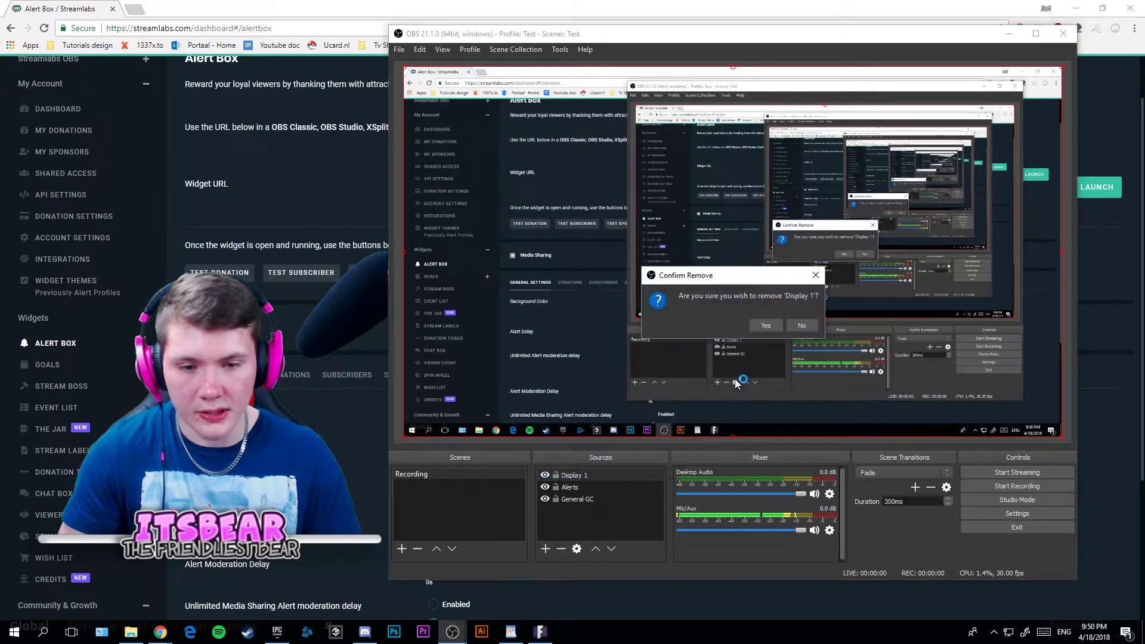
click(765, 326)
click(544, 549)
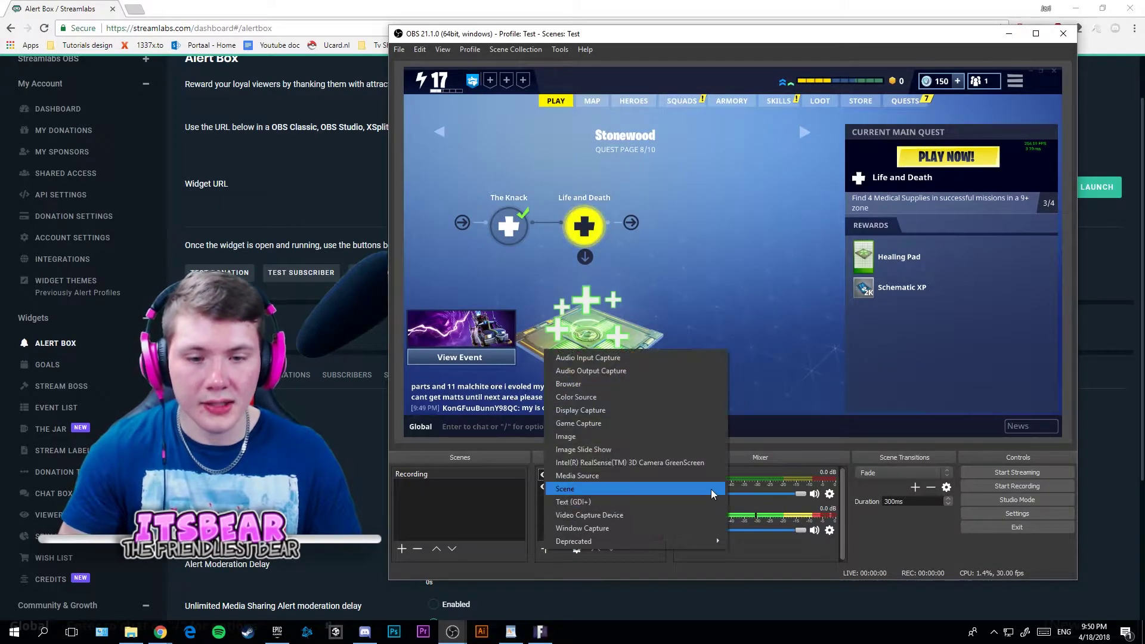
click(628, 424)
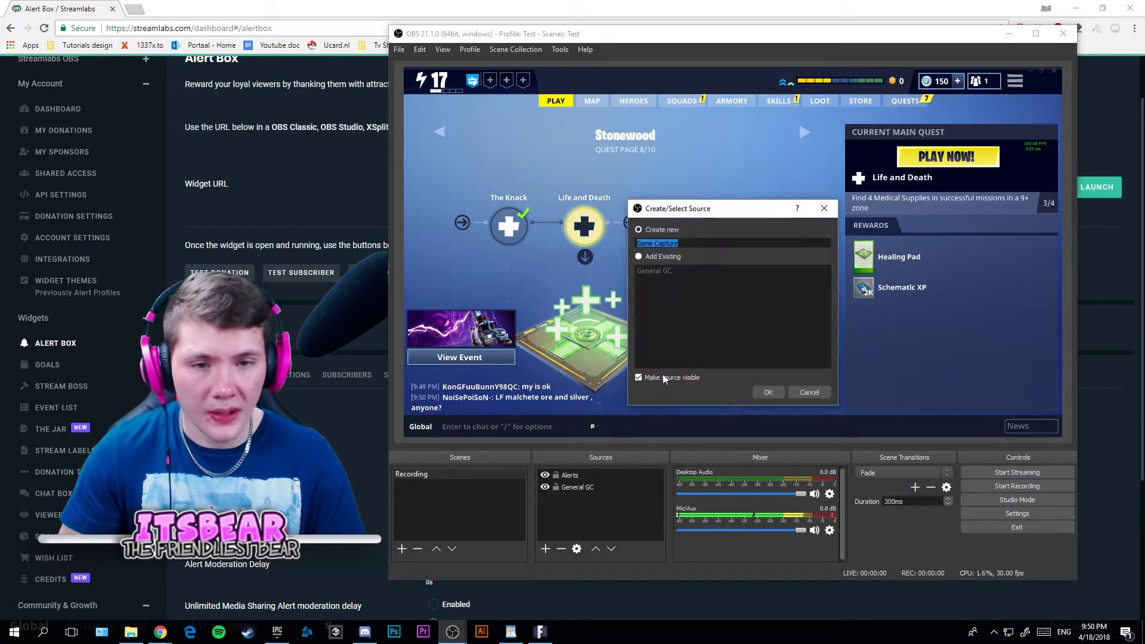
key(Escape)
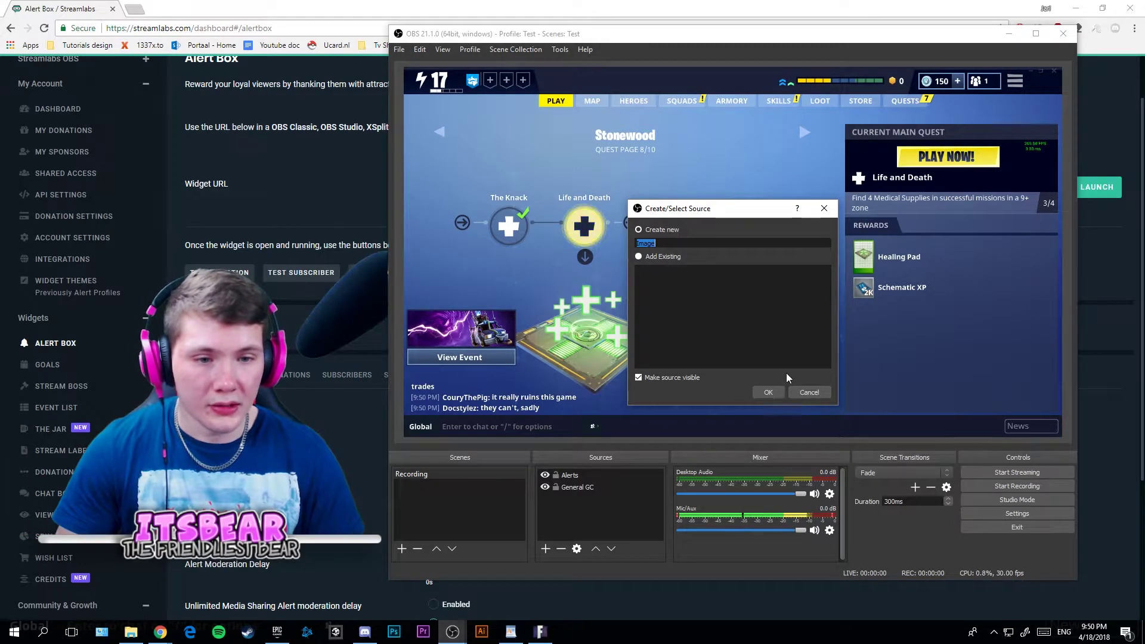
Step: Add an Image source under its default name without choosing a file, and remove it from the Recording scene
click(768, 392)
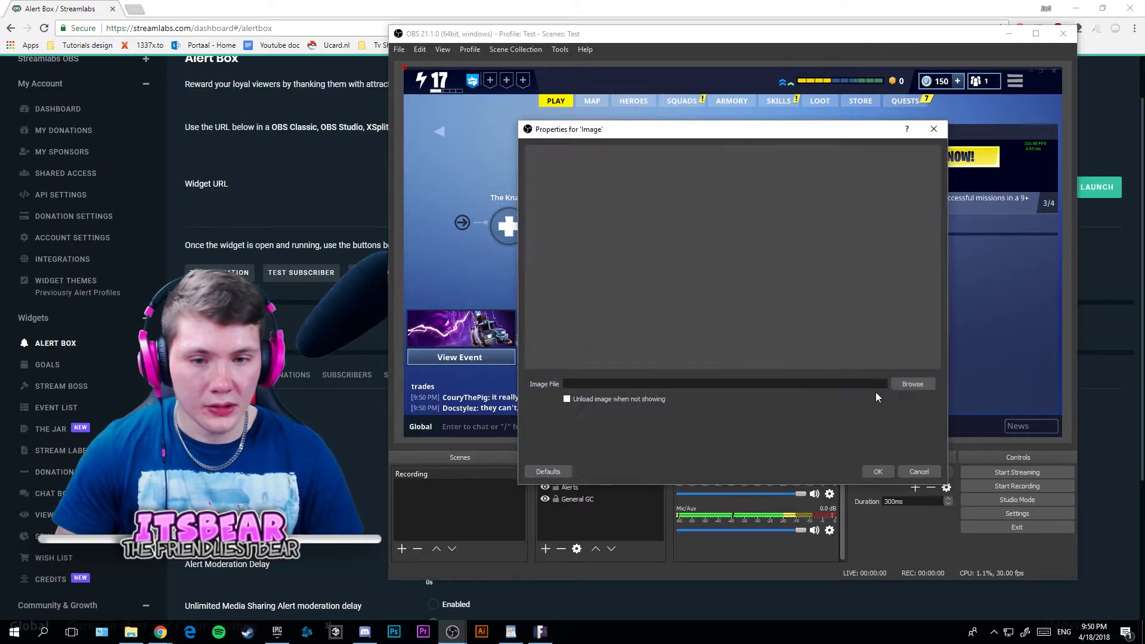
click(913, 384)
click(917, 472)
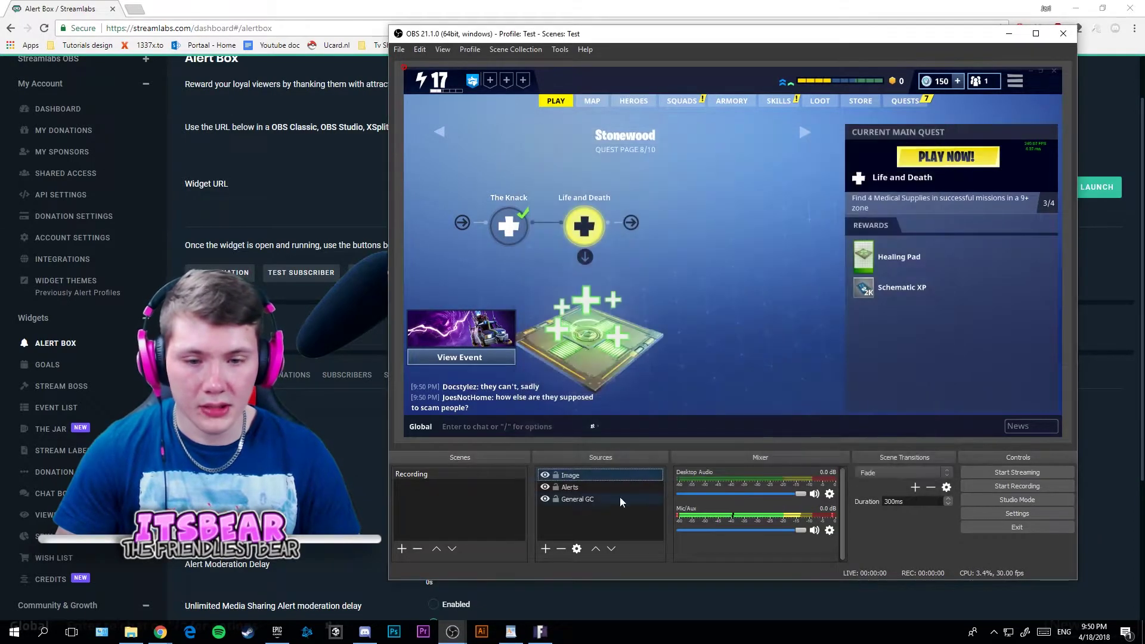
click(562, 549)
click(774, 331)
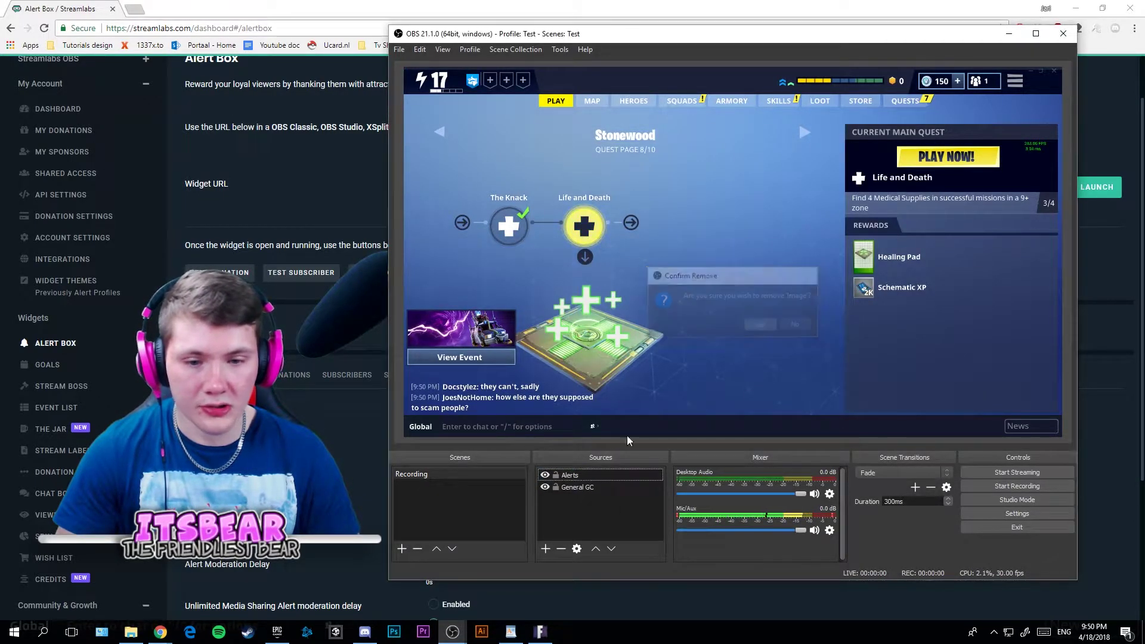
Step: Add a Media Source under its default name without choosing a file, and remove it from the Recording scene
click(545, 548)
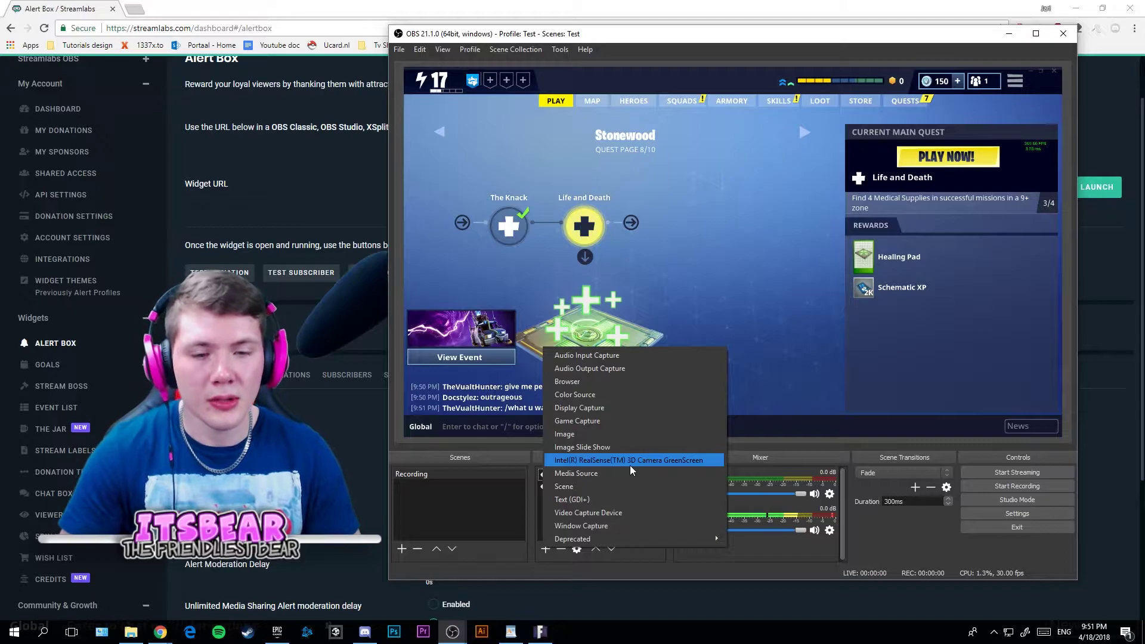
click(672, 474)
key(Return)
click(907, 471)
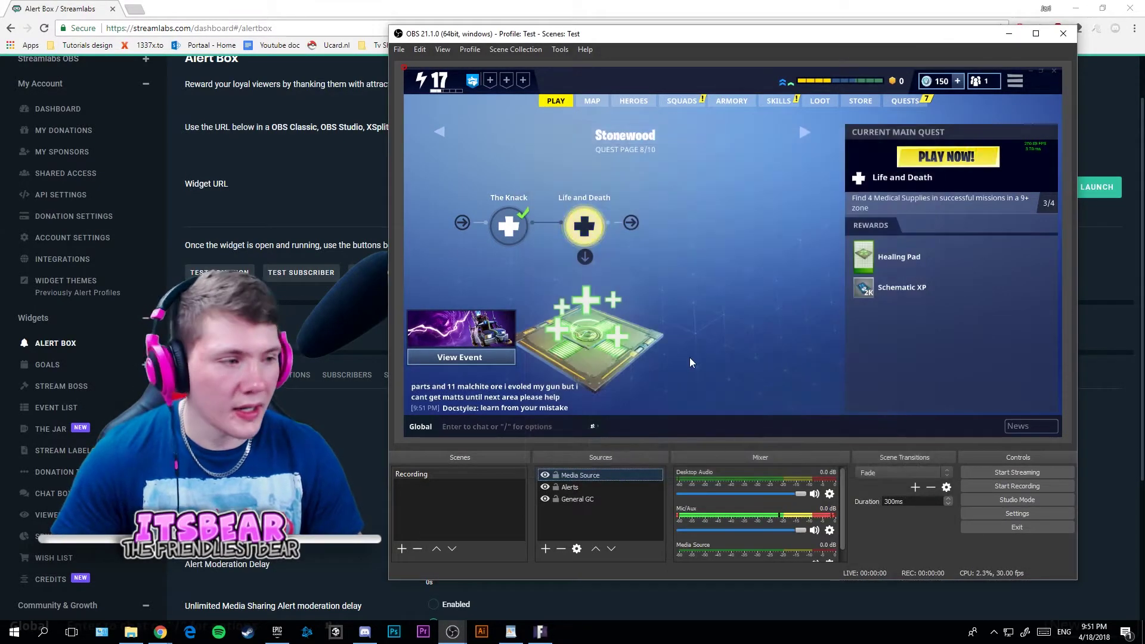
click(561, 548)
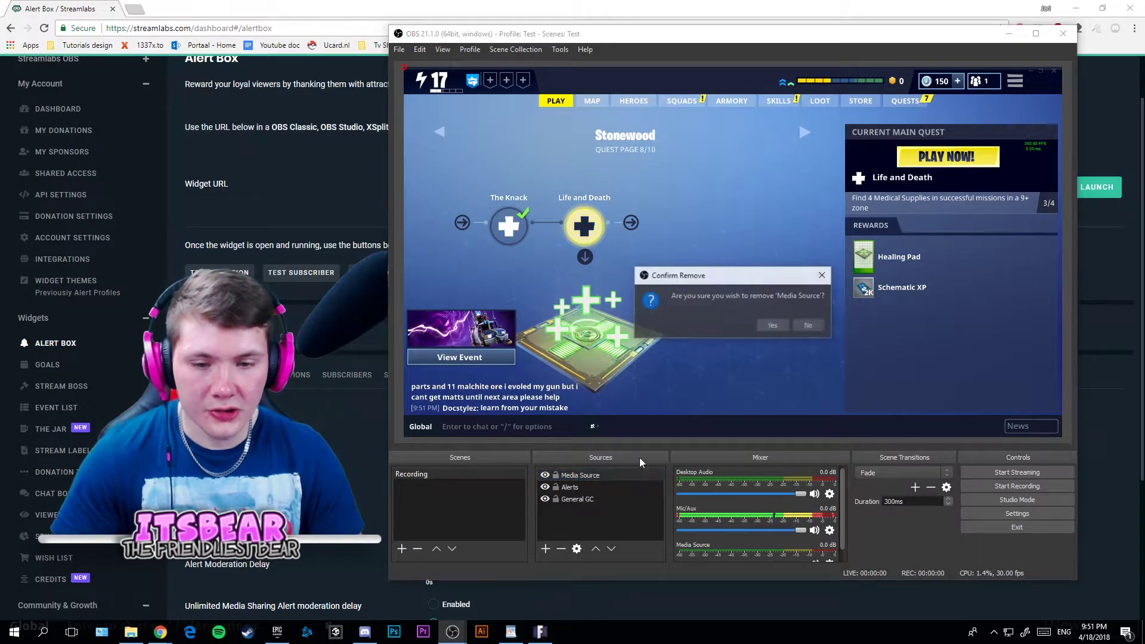
click(771, 324)
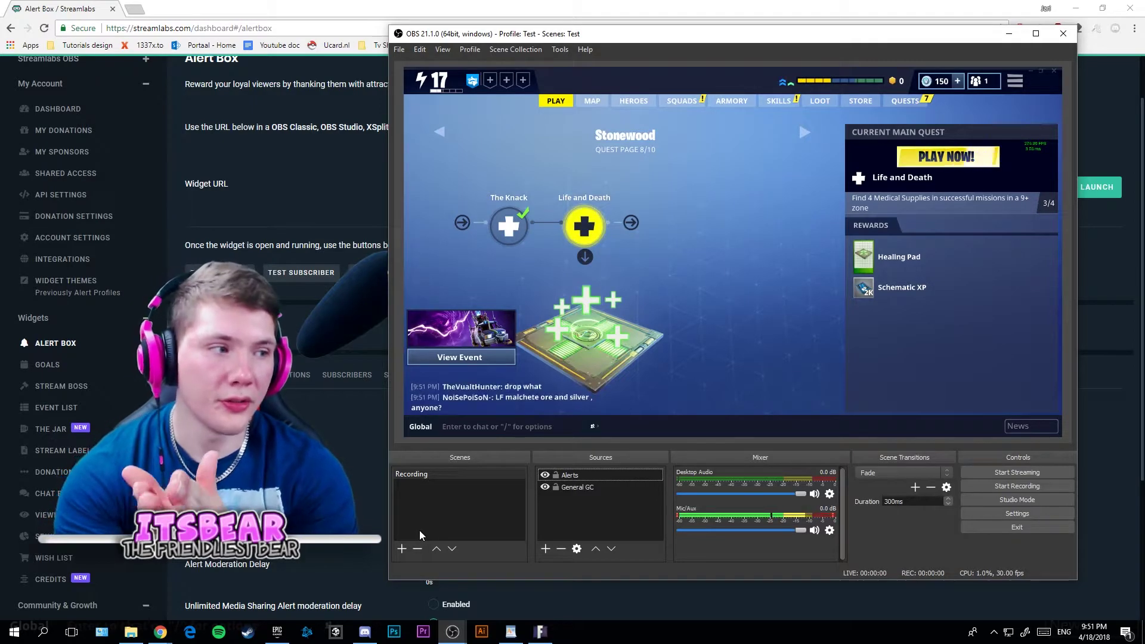
click(545, 549)
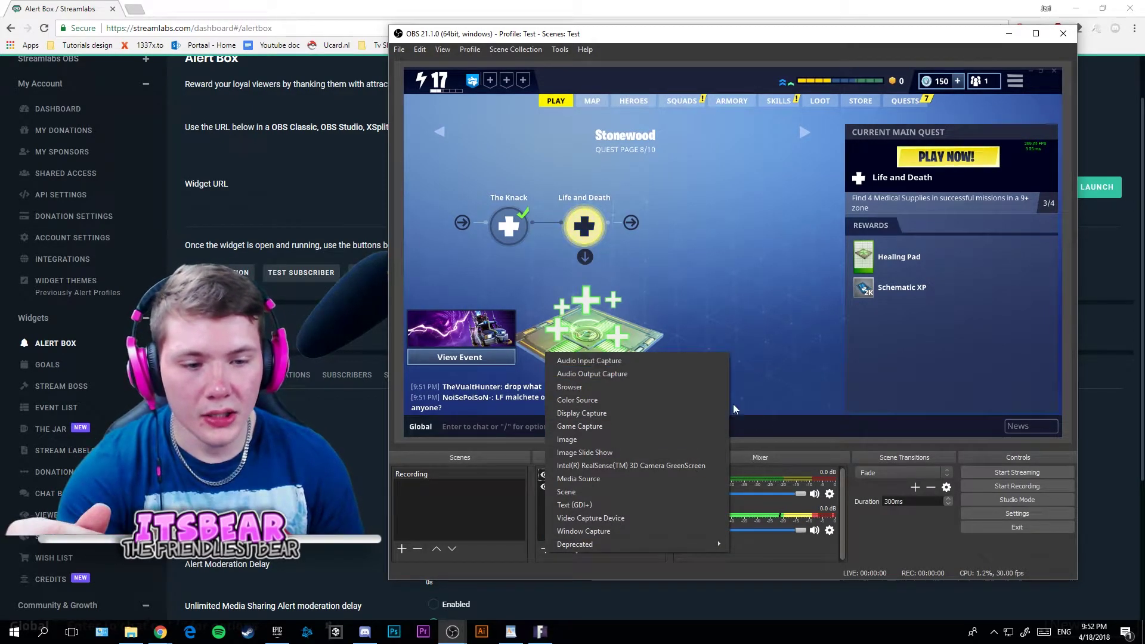
click(799, 466)
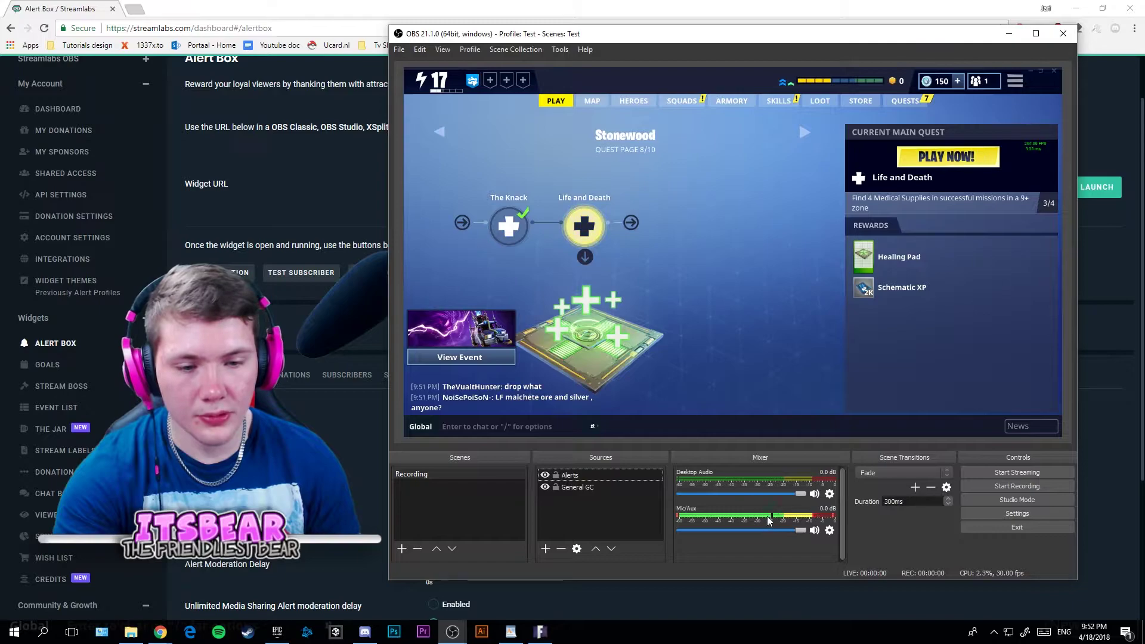
click(544, 548)
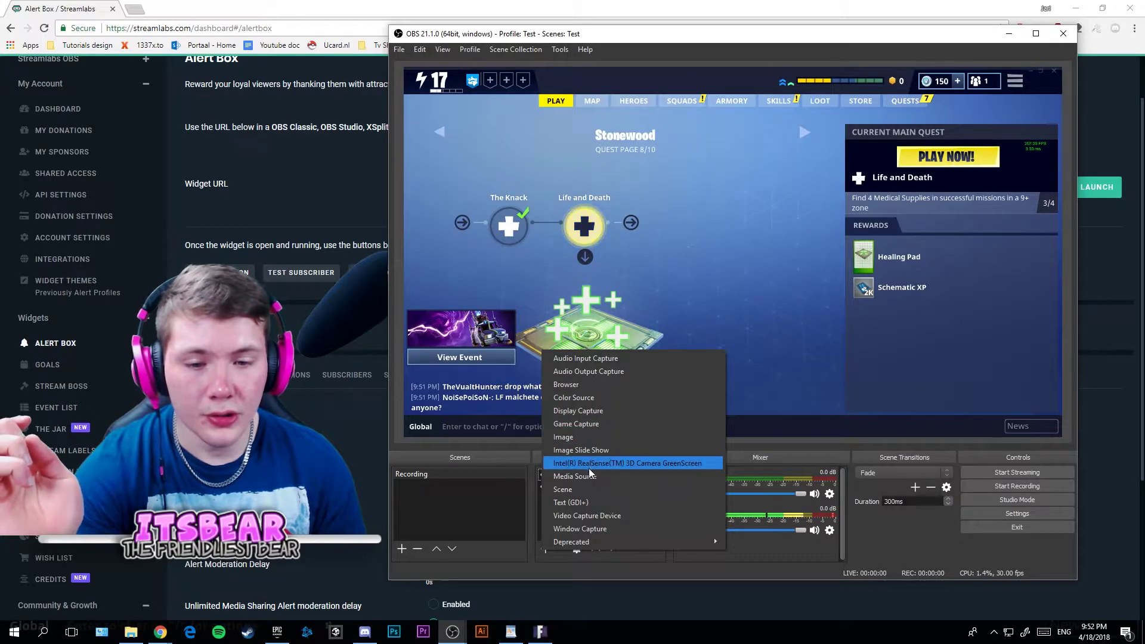
click(800, 552)
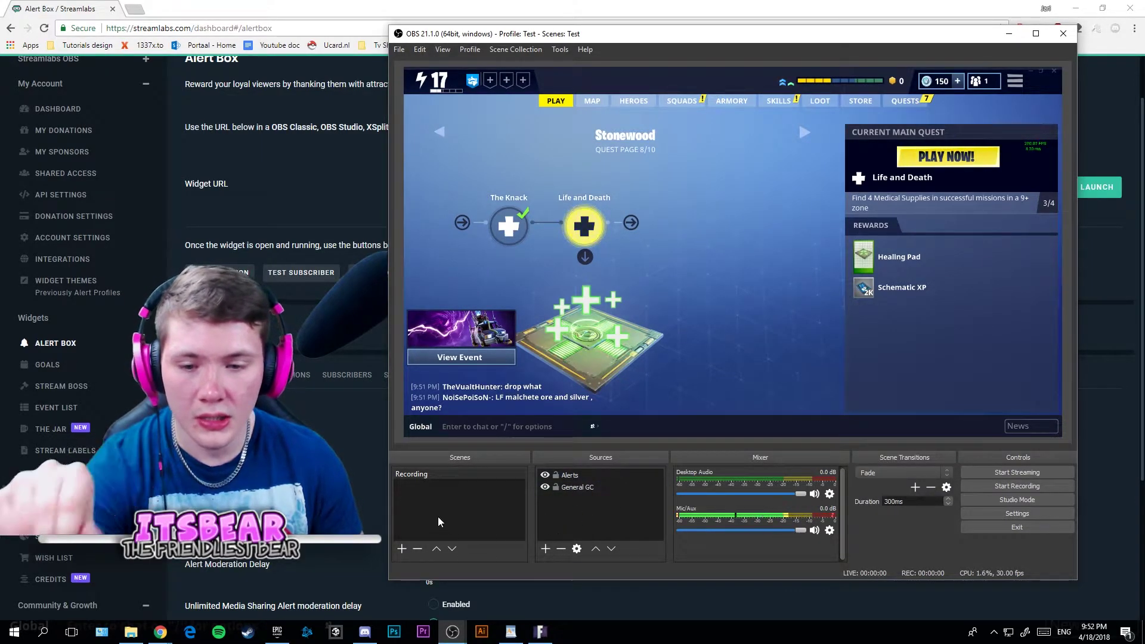
click(544, 551)
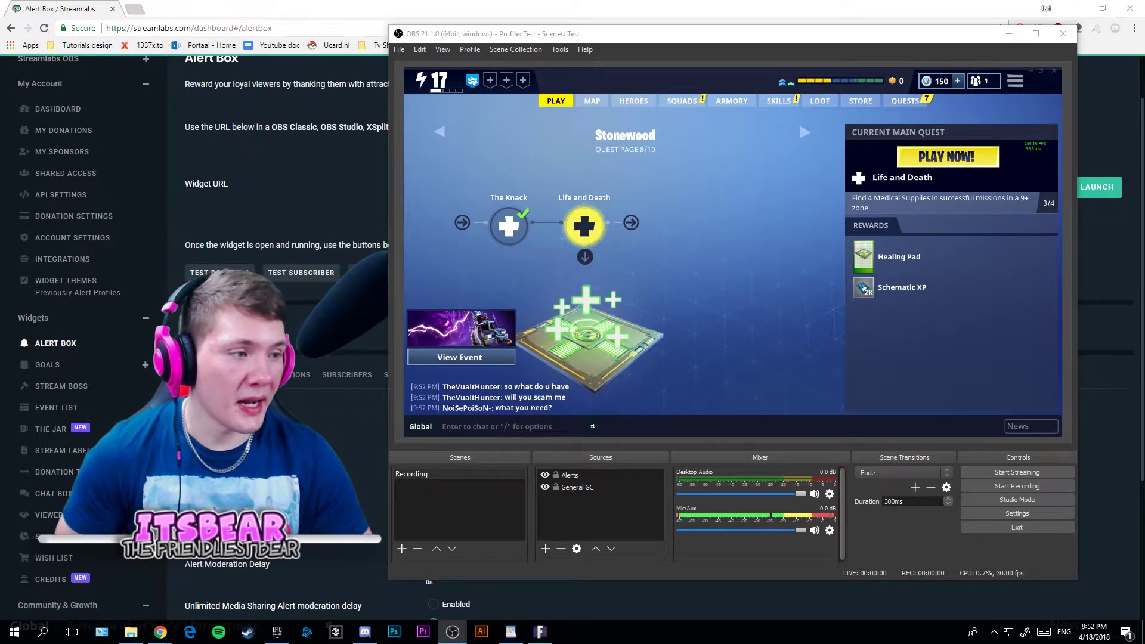
Step: Examine the Mic source in the other OBS window with the Youtube profile, and return to the Test profile window
key(alt+Tab)
drag(733, 4, 295, 61)
scroll(322, 427, down, 1)
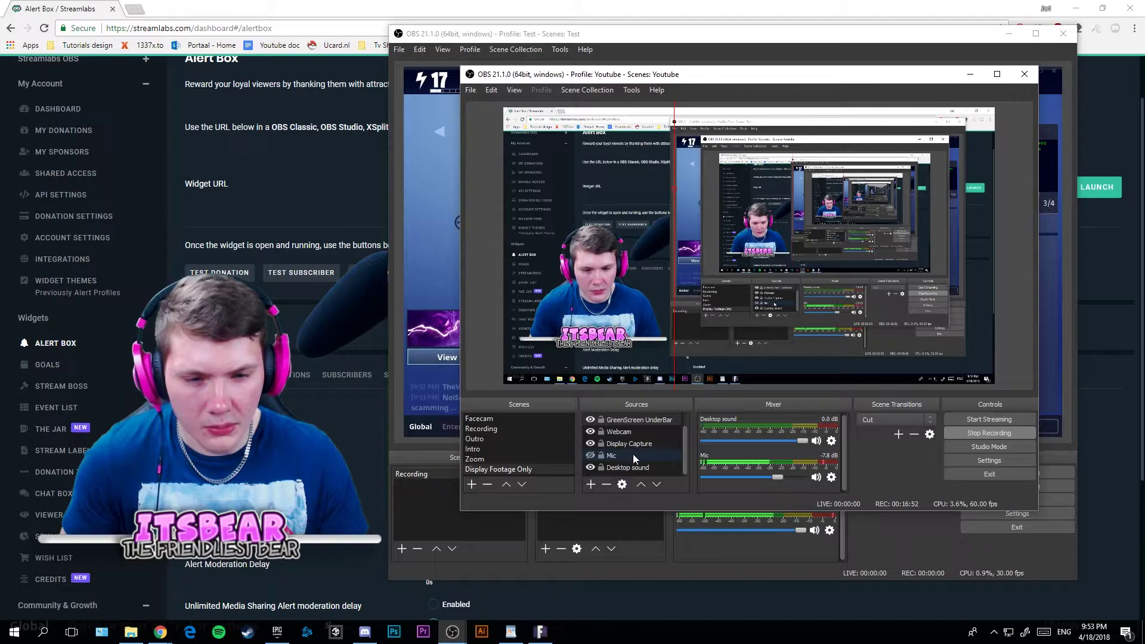
click(633, 453)
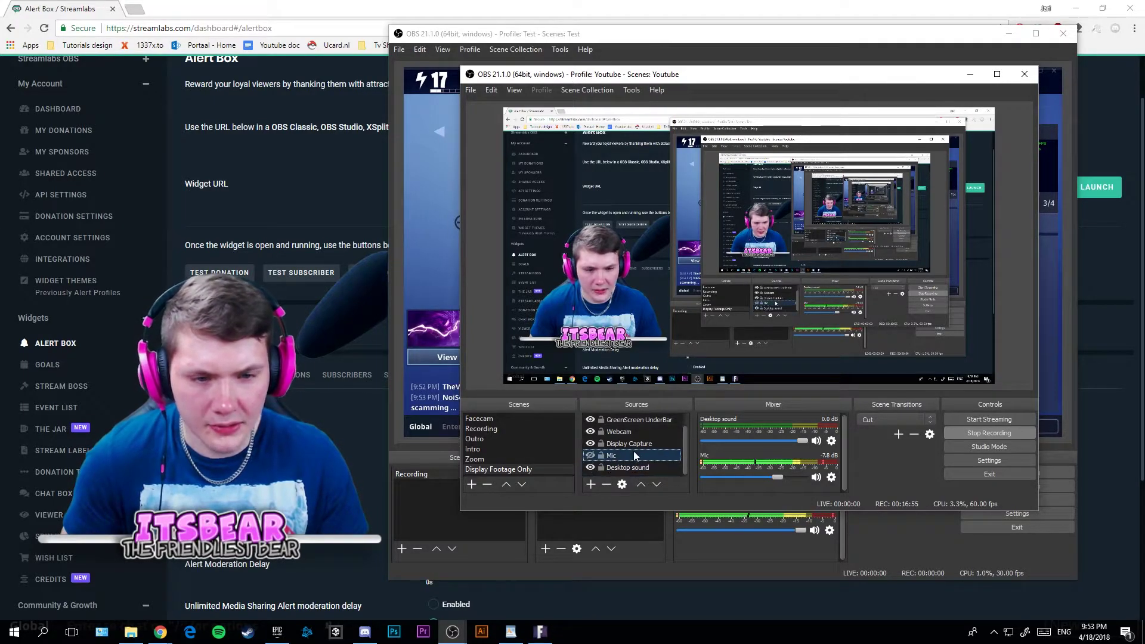
click(555, 554)
Step: Add a Video Capture Device source named webcam using the Logitech HD Pro Webcam C920, and accept its properties
click(545, 549)
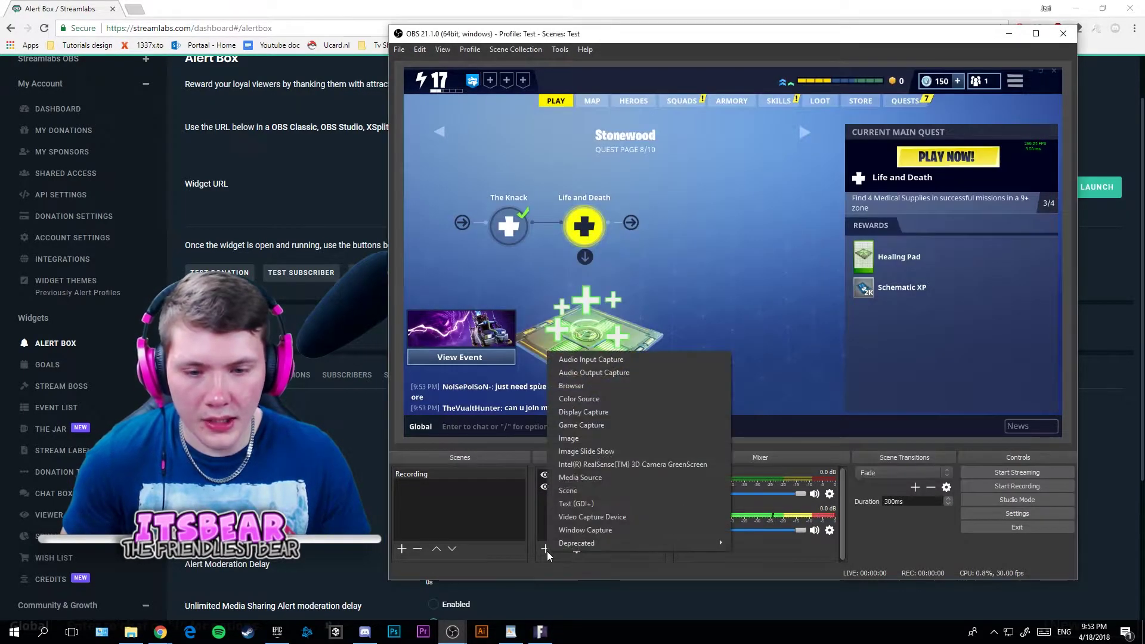
click(607, 520)
text(webcoa)
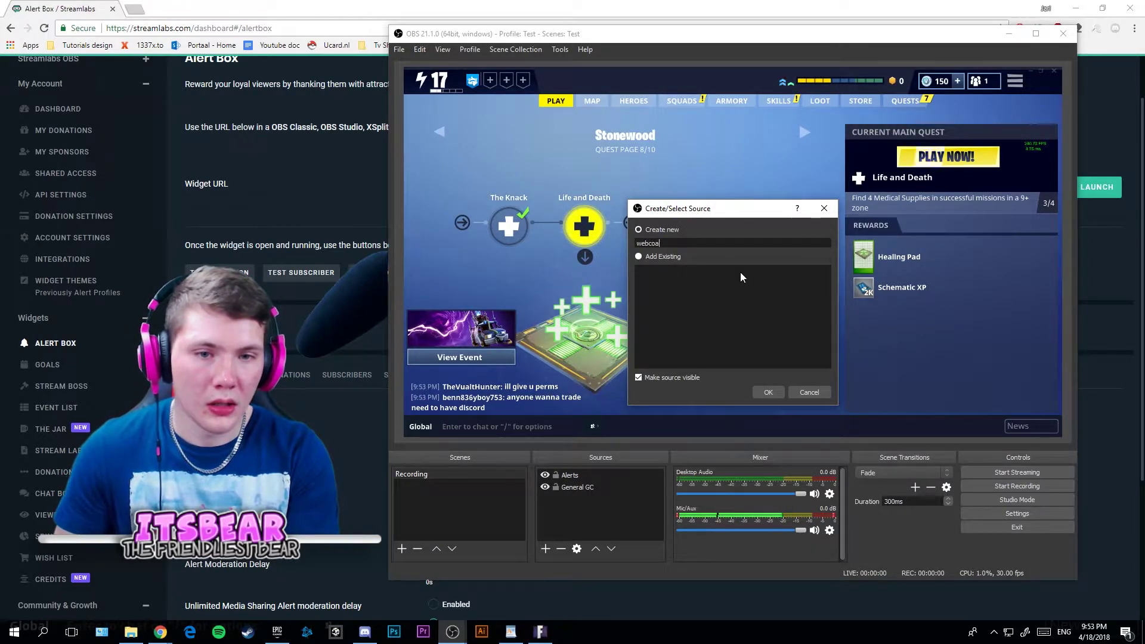
key(BackSpace)
key(BackSpace)
text(am)
key(Return)
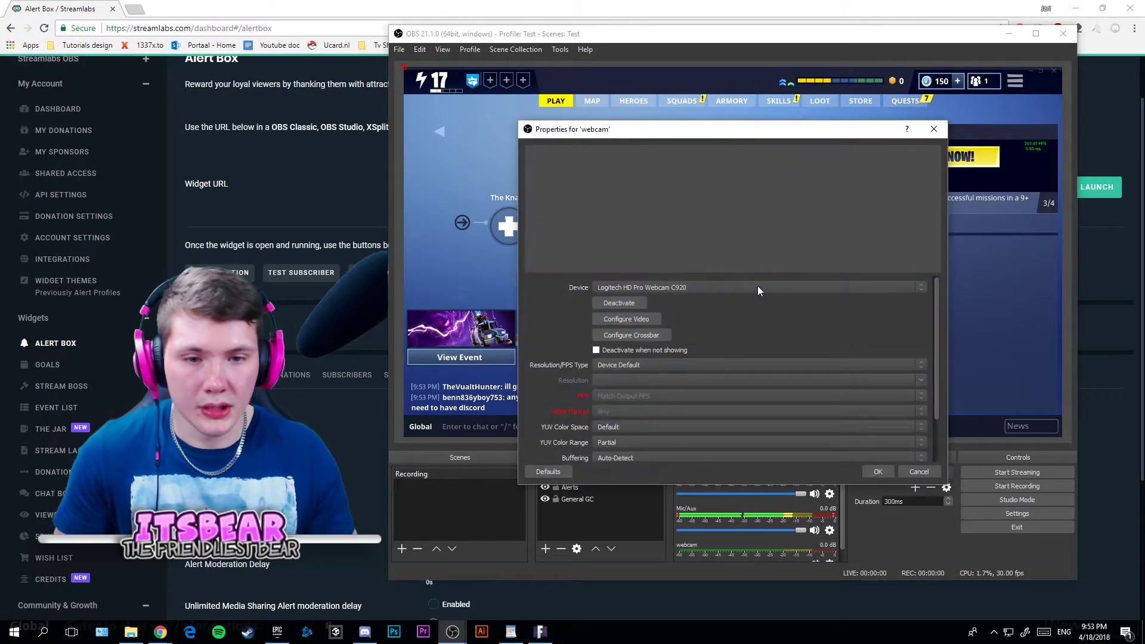
key(Return)
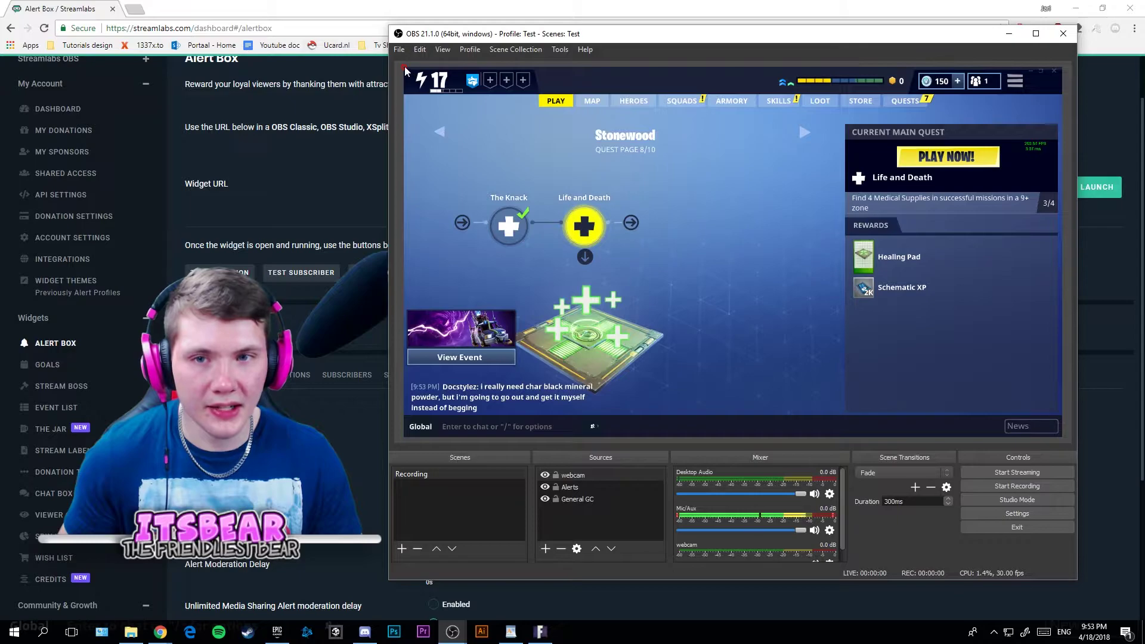
right_click(525, 72)
click(584, 487)
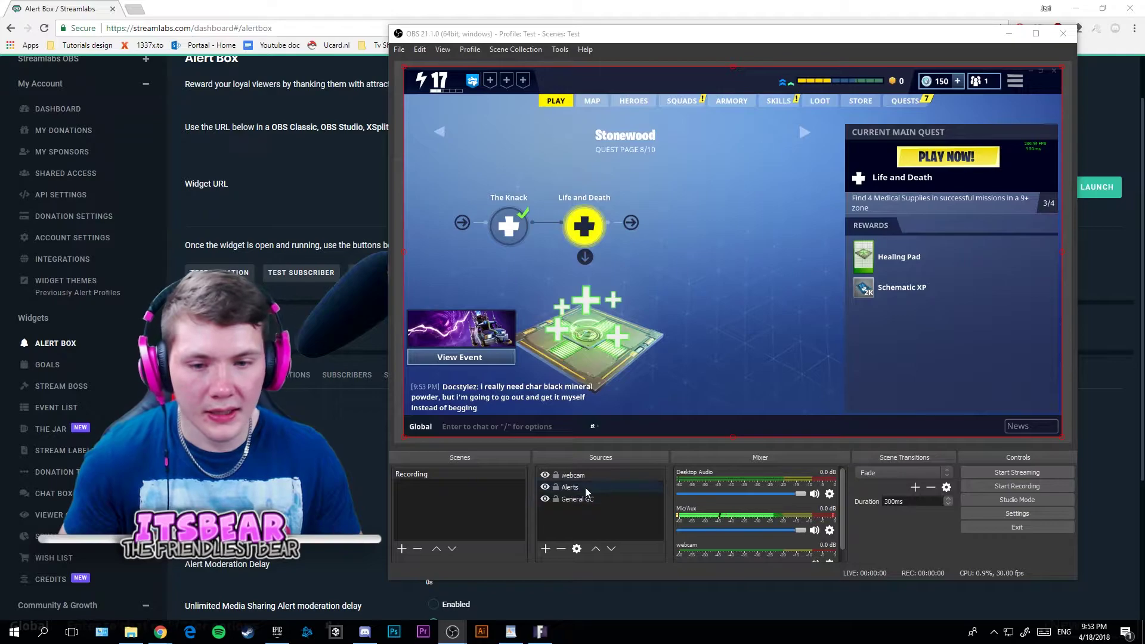
click(545, 548)
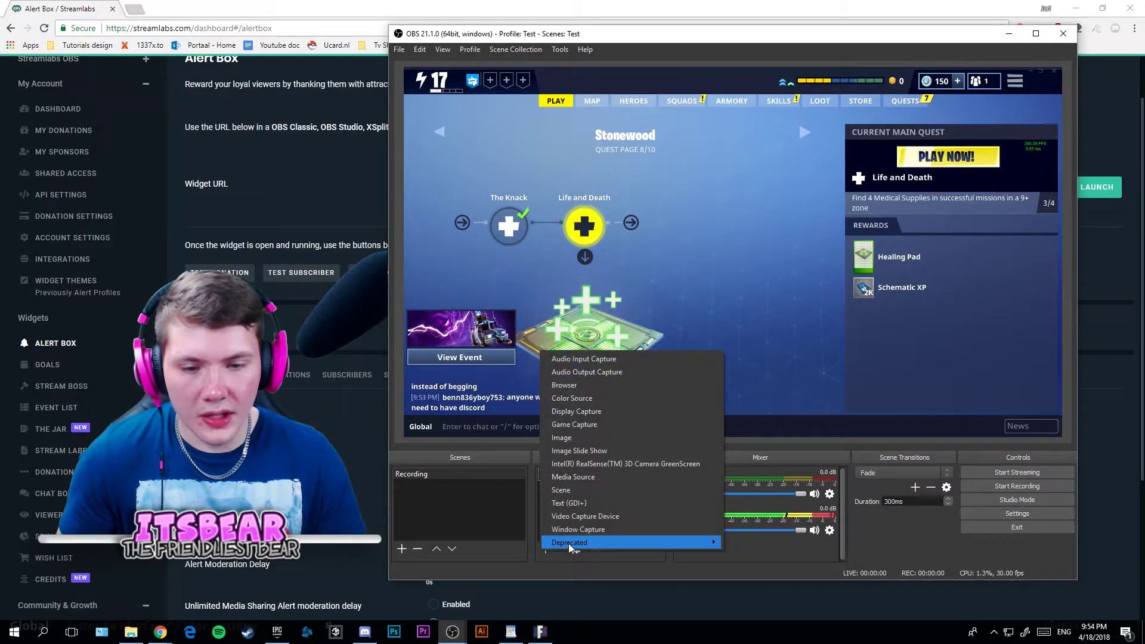
click(639, 531)
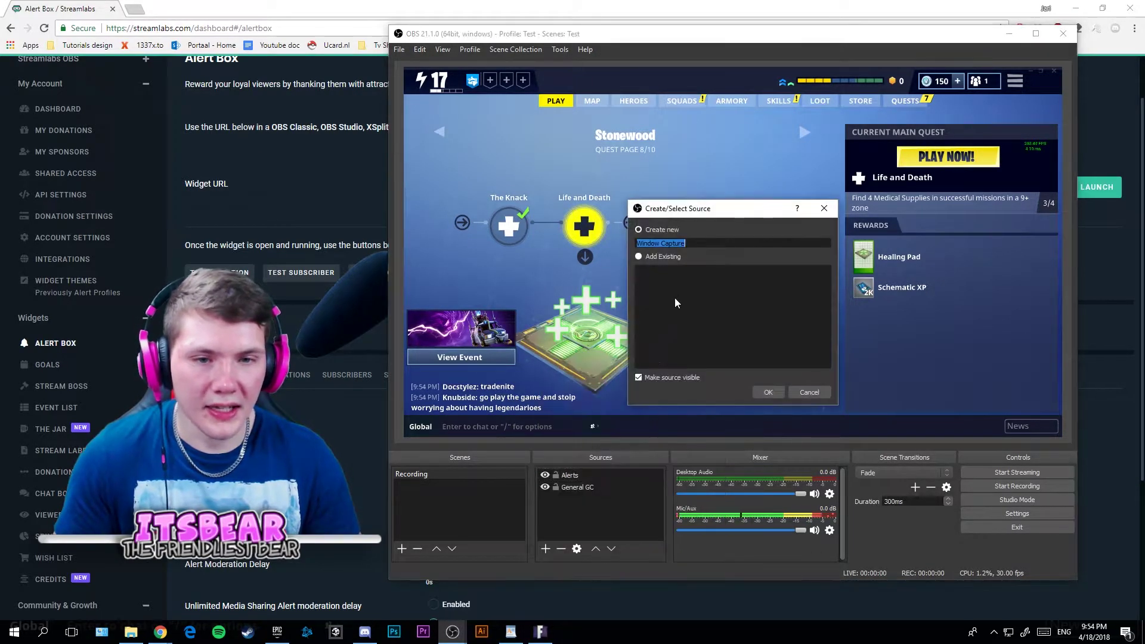
key(Escape)
click(545, 548)
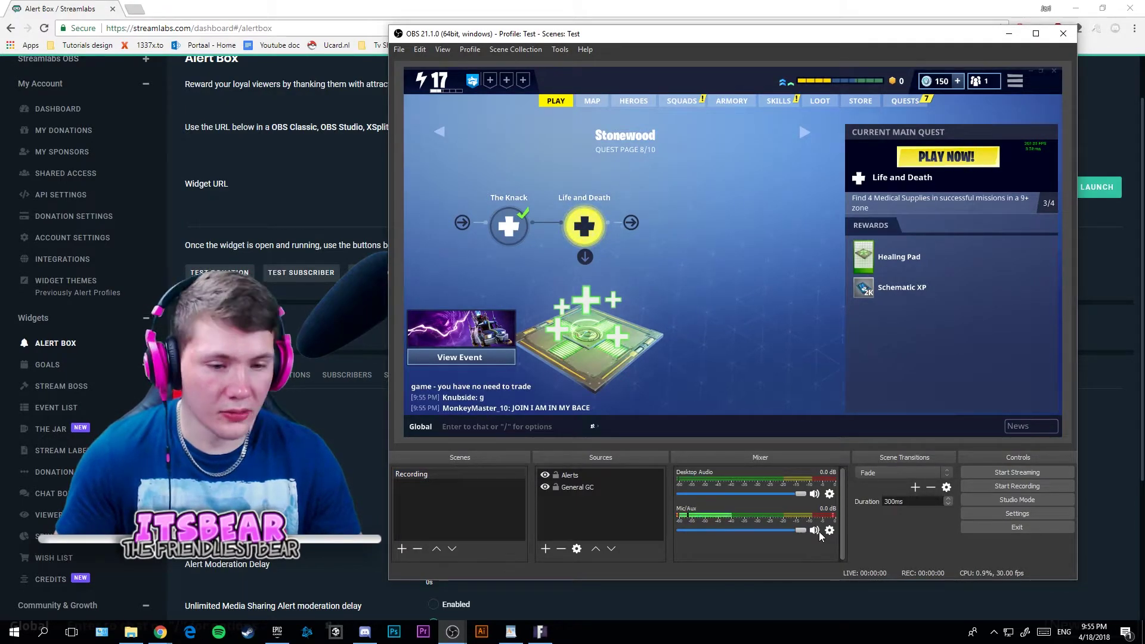
Step: Mute and unmute Desktop Audio, and examine the audio filter types available for it without adding one
click(813, 495)
click(814, 495)
click(830, 495)
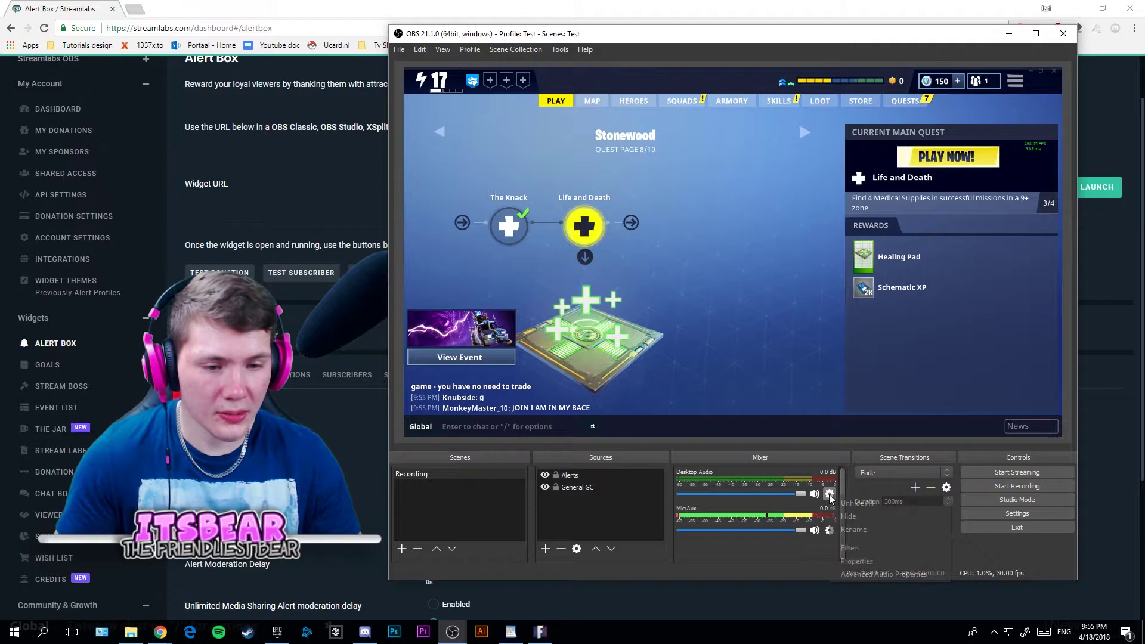
click(885, 549)
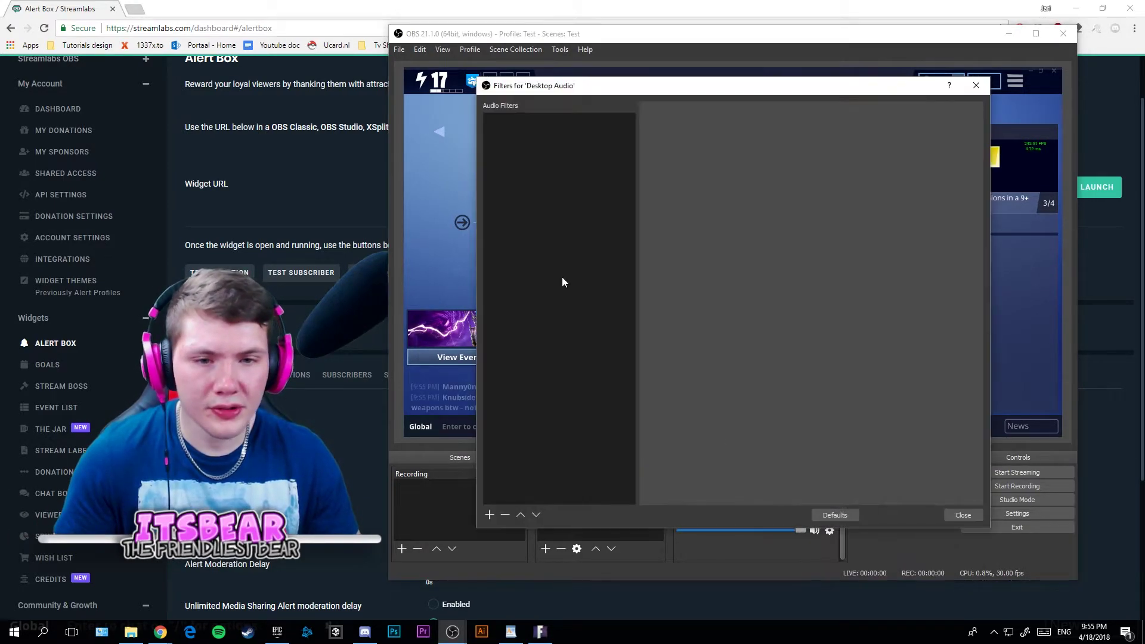
click(489, 514)
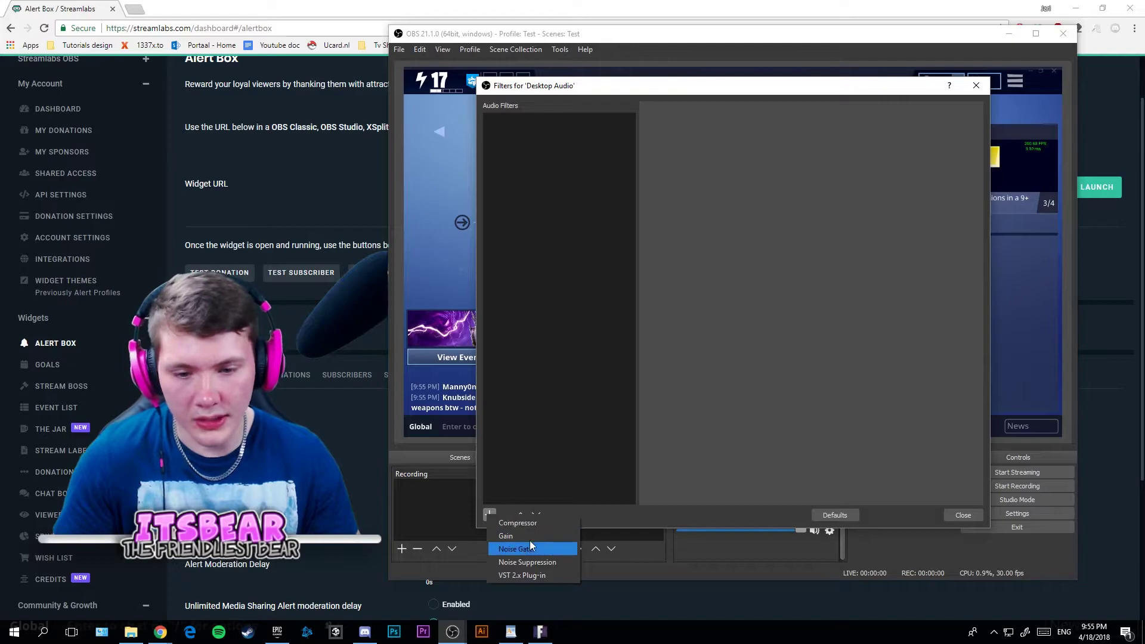
click(646, 571)
click(961, 516)
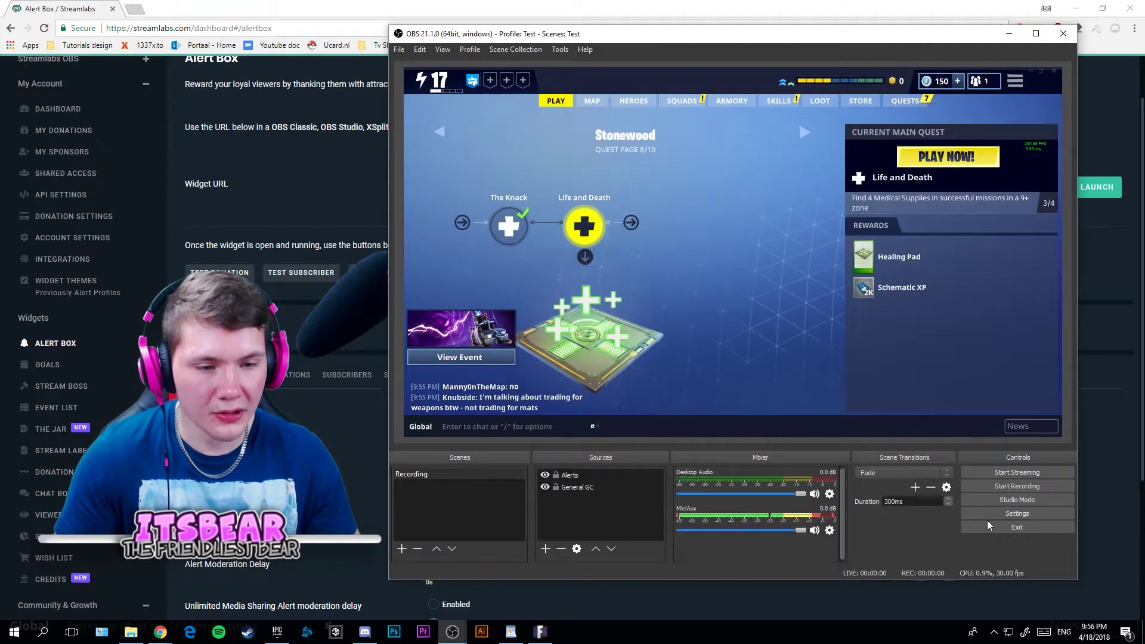
Step: In Advanced Audio Properties, assign Mic/Aux to track 1 only and Desktop Audio to track 2 only
click(827, 494)
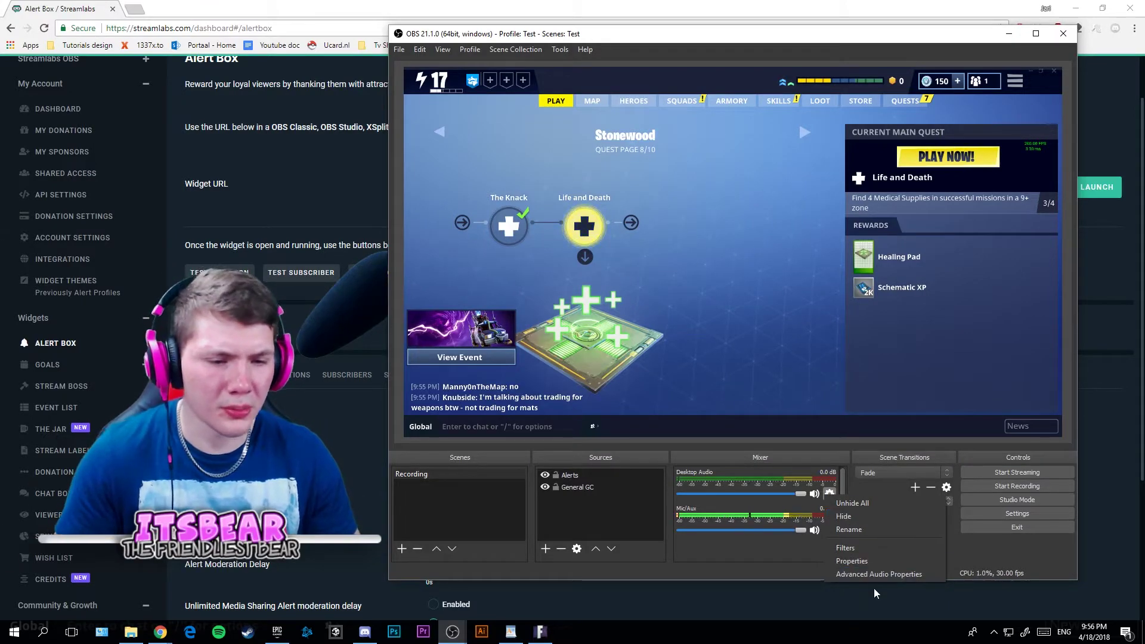
click(881, 574)
drag(620, 193, 591, 182)
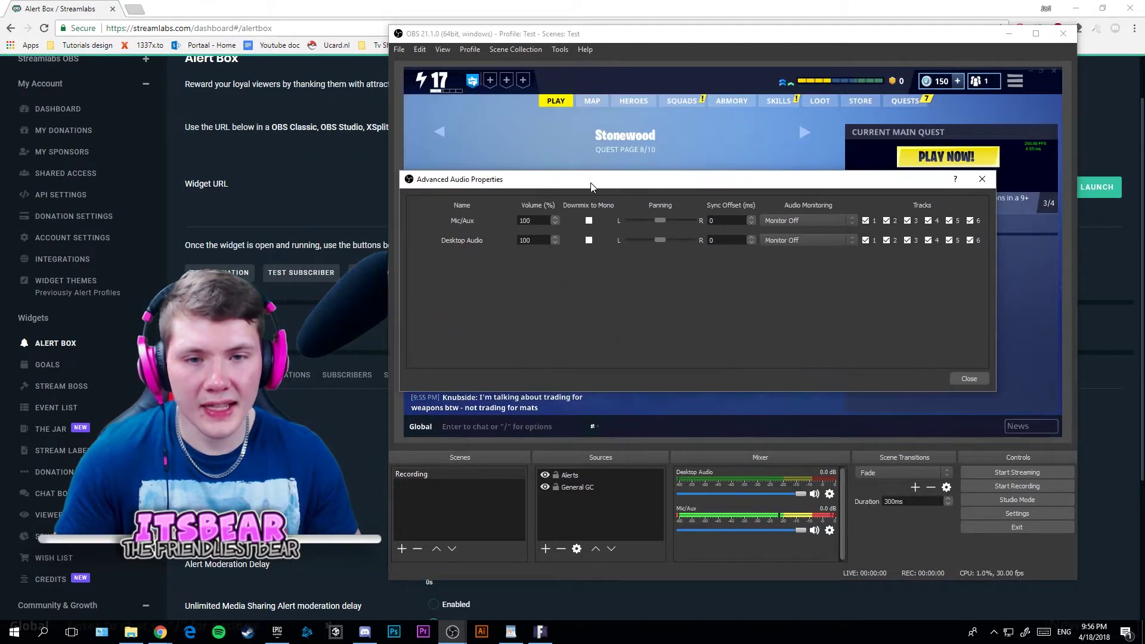
click(866, 239)
click(887, 220)
click(907, 220)
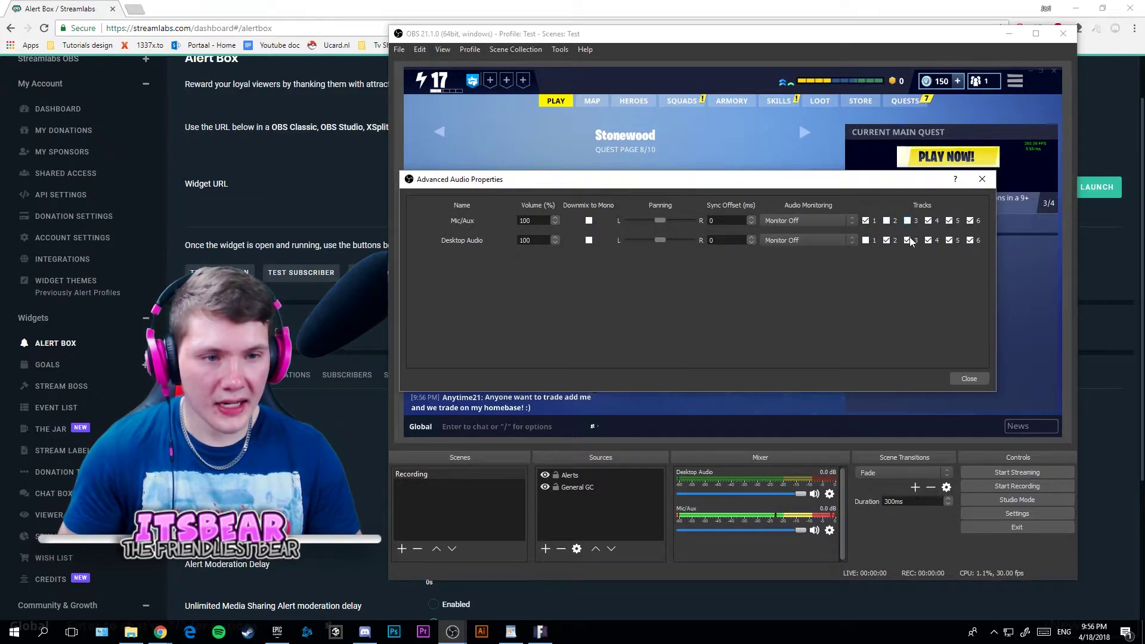
click(949, 240)
click(949, 220)
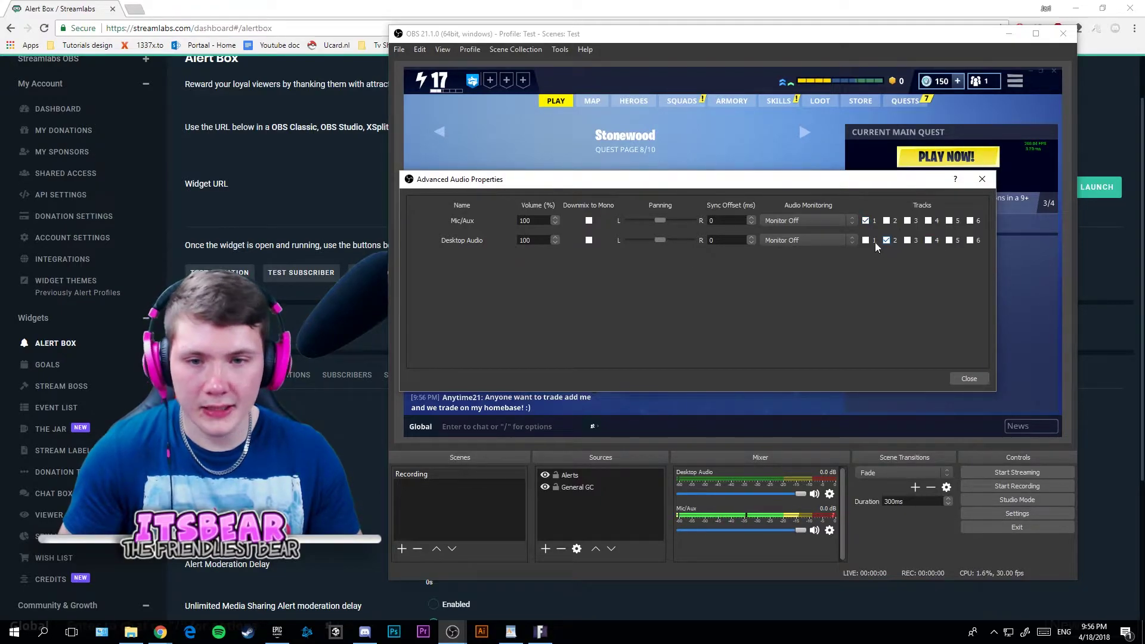
click(968, 378)
Step: Try enabling audio track 2 alongside track 1 for recordings in Advanced output mode, and discard the settings changes
click(1017, 513)
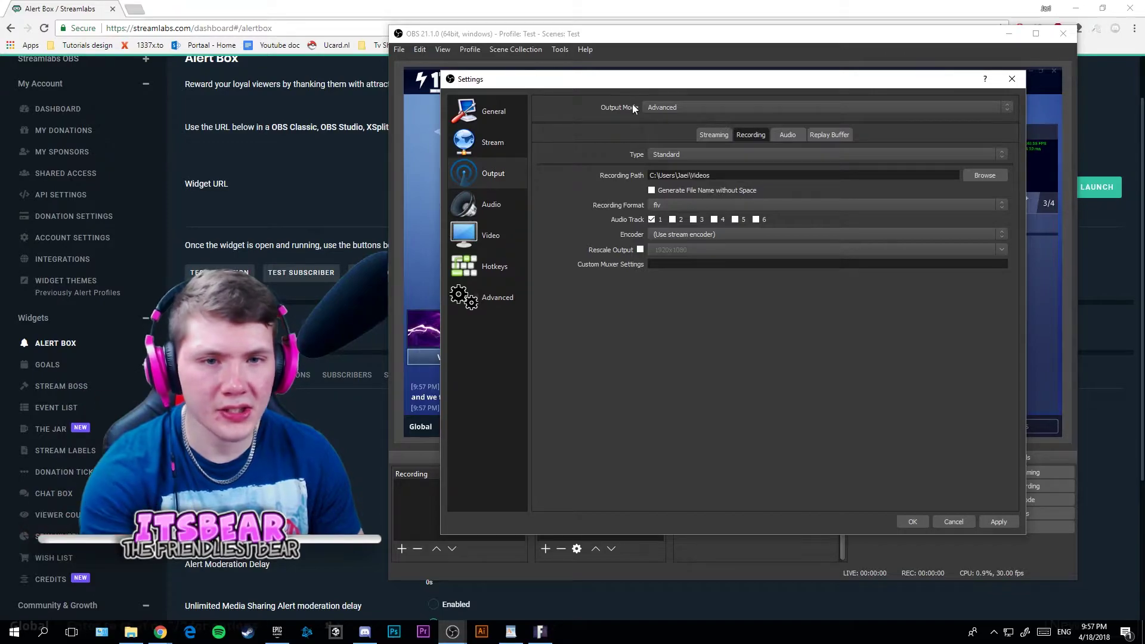
click(674, 105)
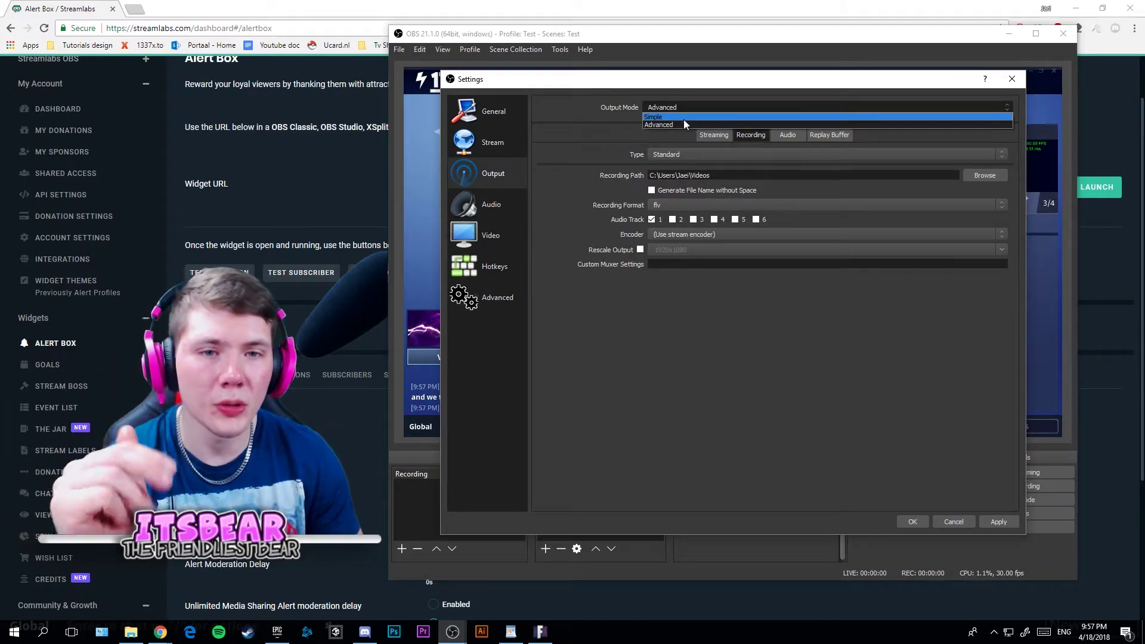
click(683, 124)
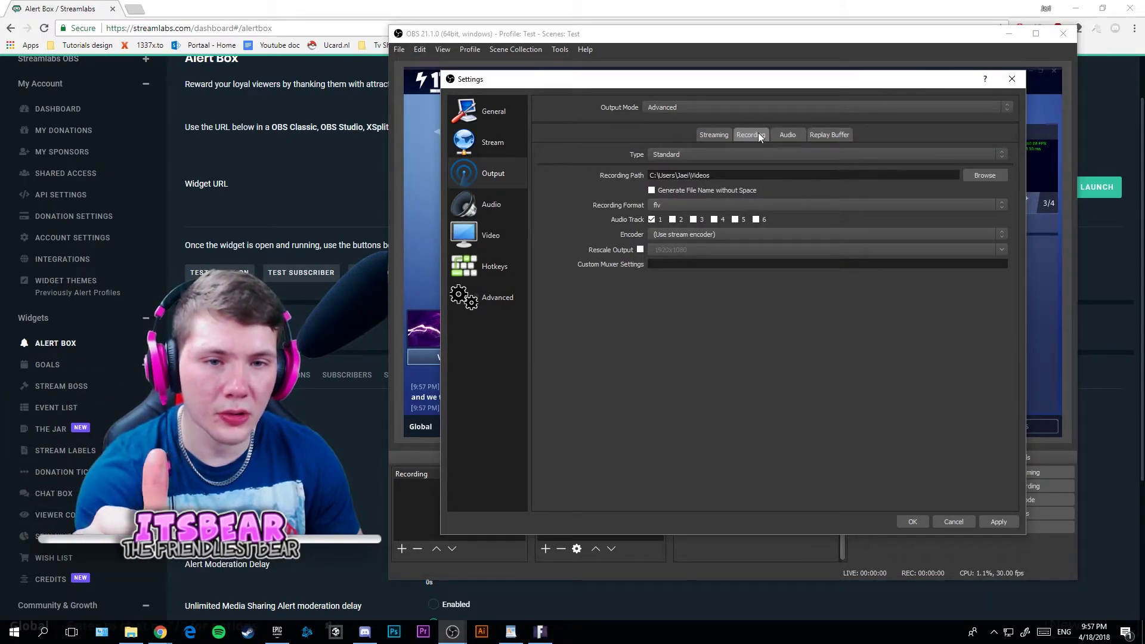
click(672, 219)
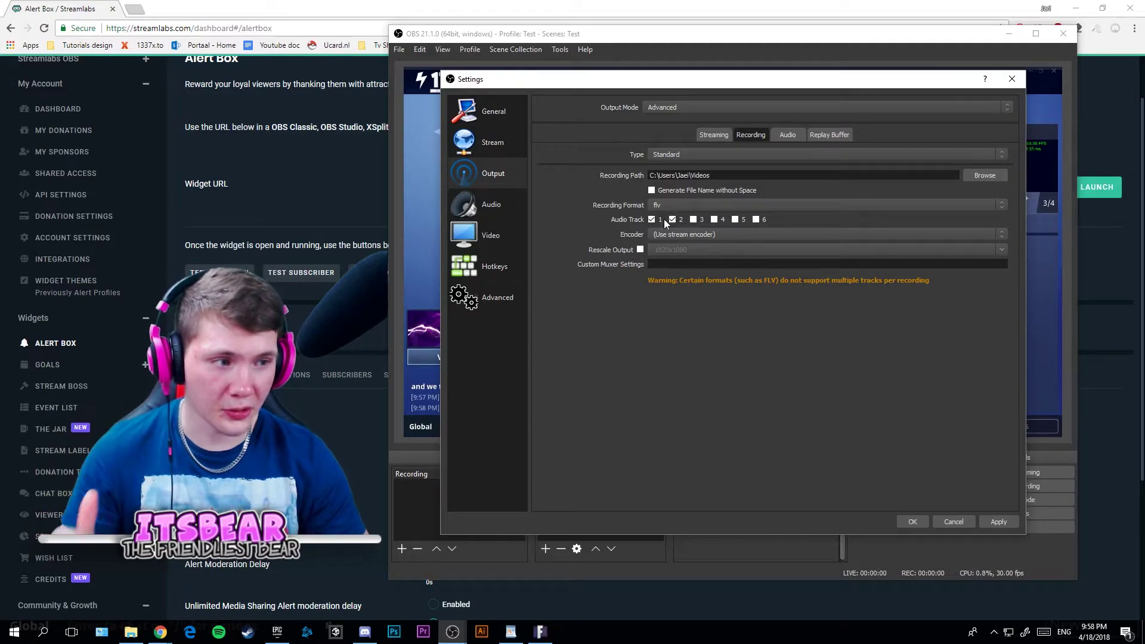
drag(696, 79, 494, 54)
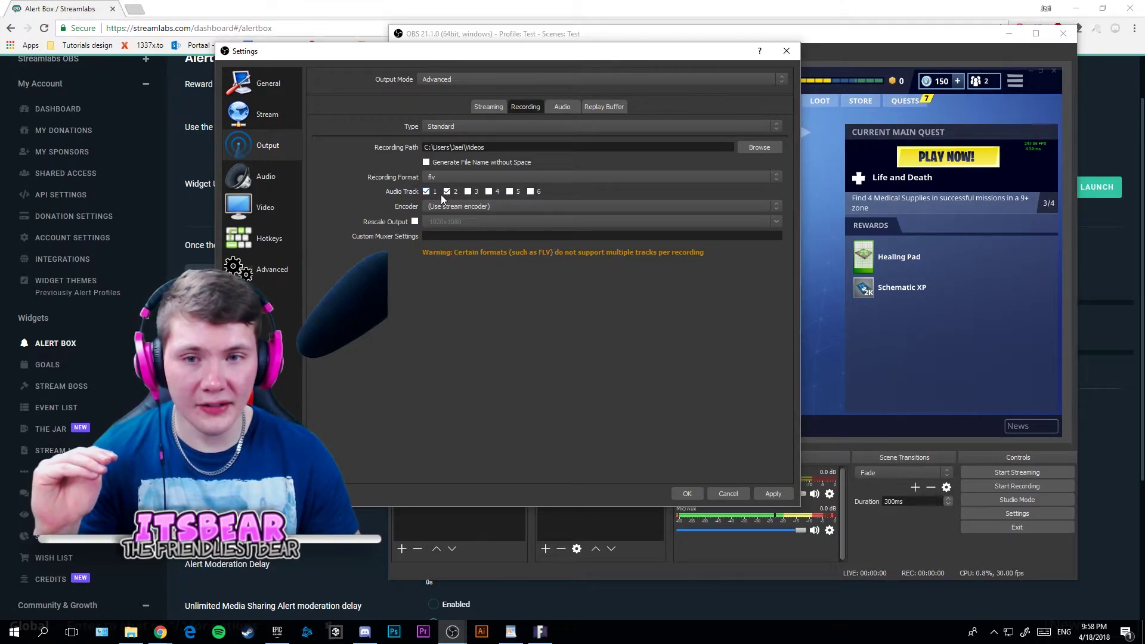
drag(620, 57, 242, 18)
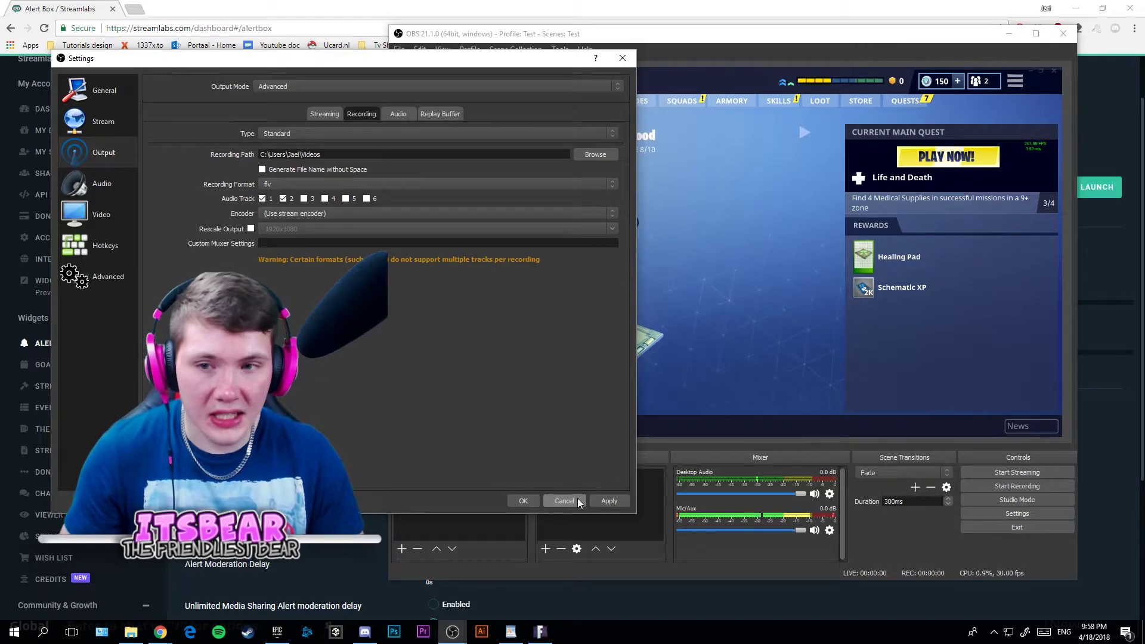
click(560, 500)
Step: Reassign Desktop Audio to track 1 only in Advanced Audio Properties
click(829, 530)
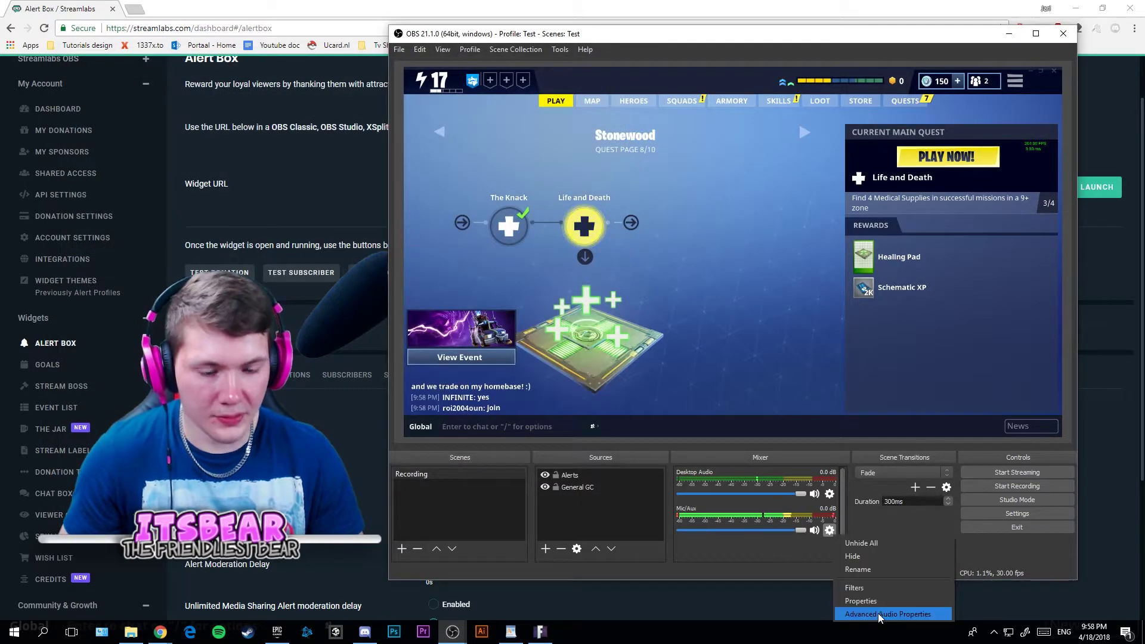
click(885, 614)
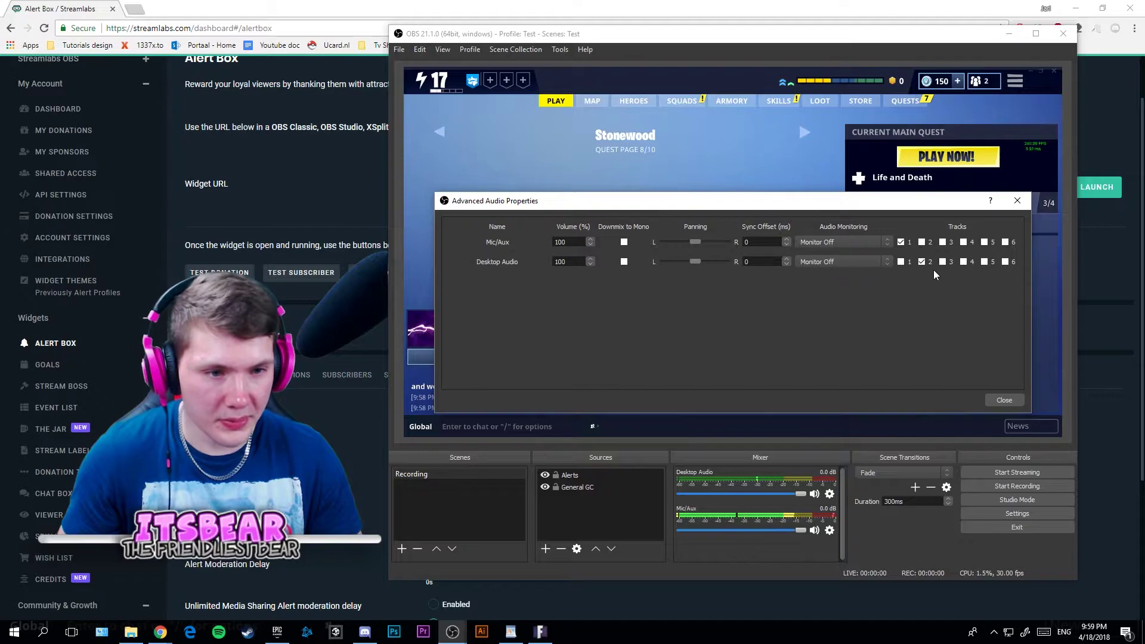
click(902, 262)
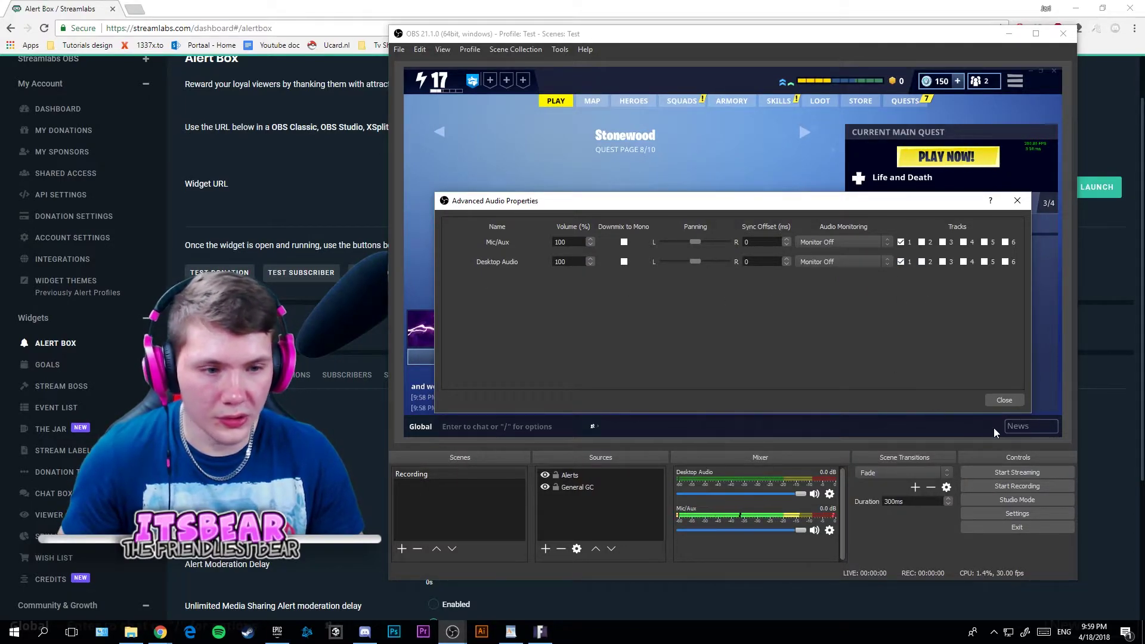
click(1004, 400)
Step: Examine the General settings, from the language and theme options down to the Studio Mode options
click(1017, 513)
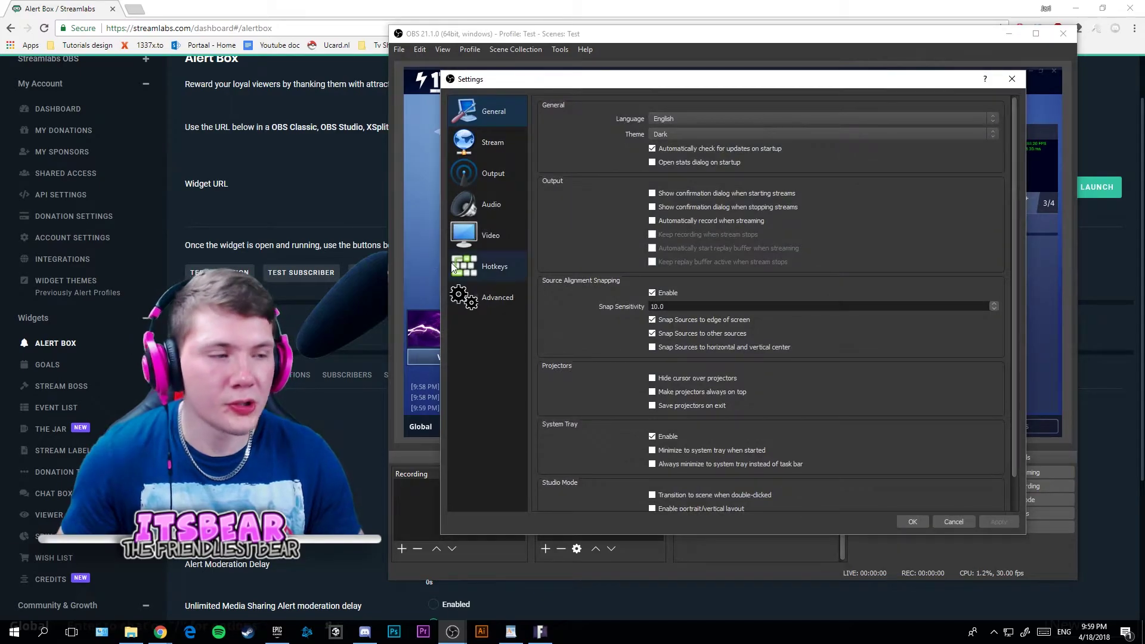
click(916, 523)
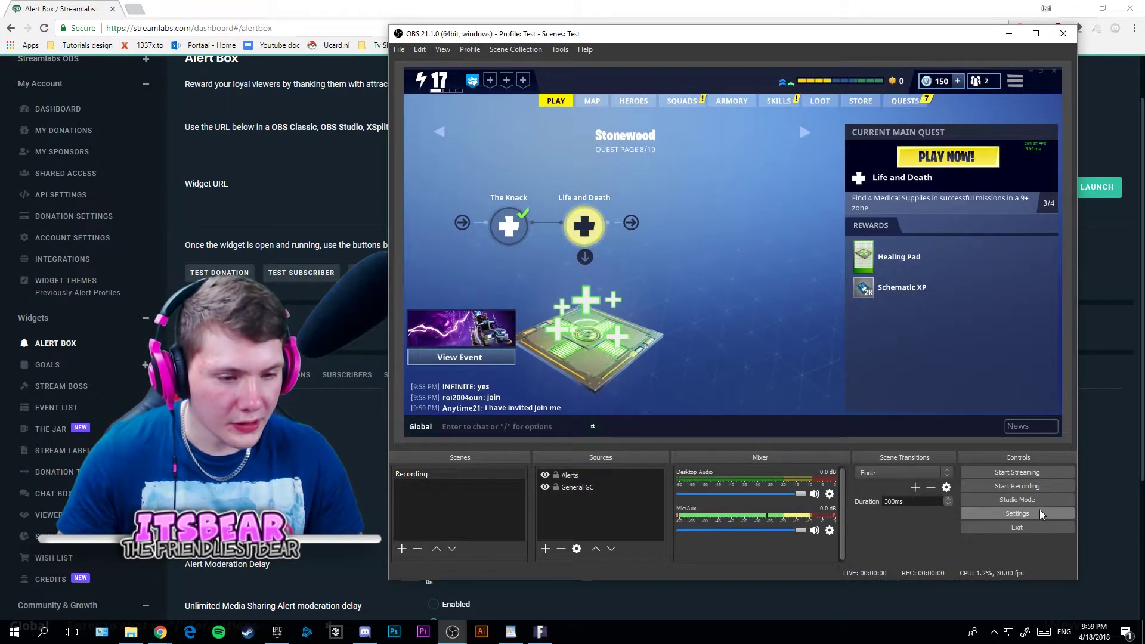
click(1041, 512)
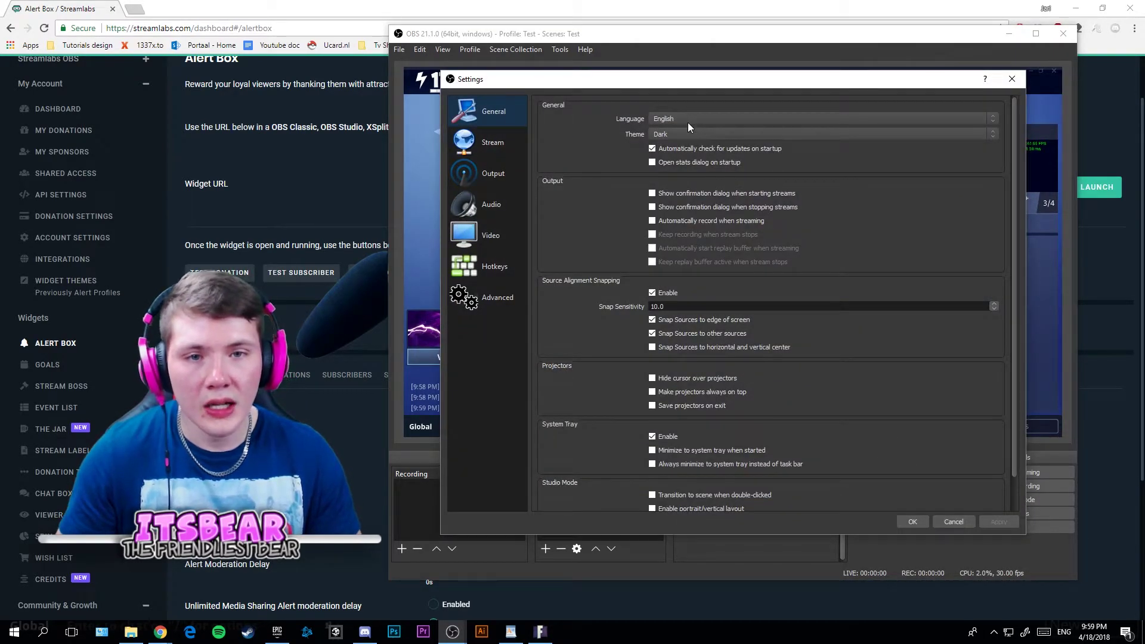
scroll(738, 242, down, 2)
scroll(753, 267, up, 1)
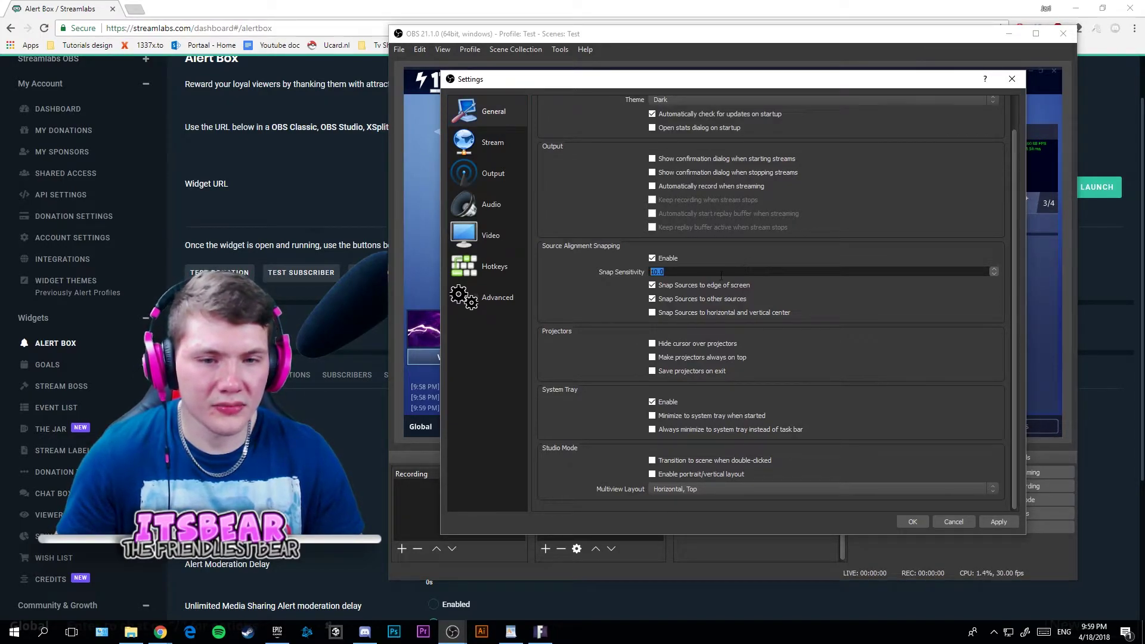
scroll(752, 271, down, 1)
scroll(732, 194, up, 2)
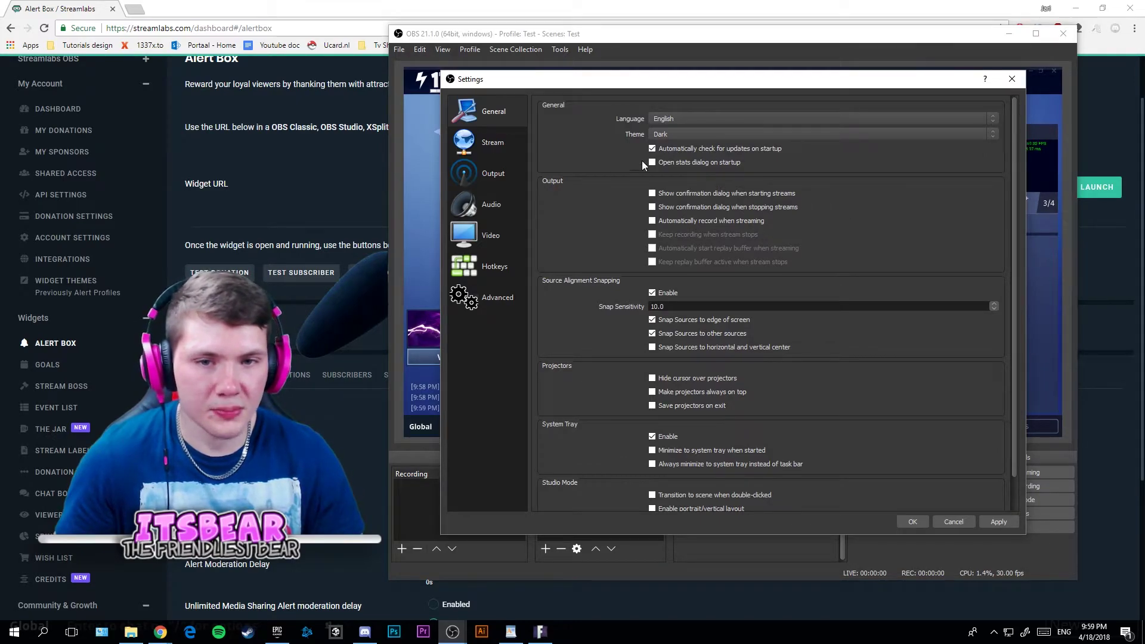
Step: Preview the Default and Acri themes, returning to the Dark theme after each
click(704, 136)
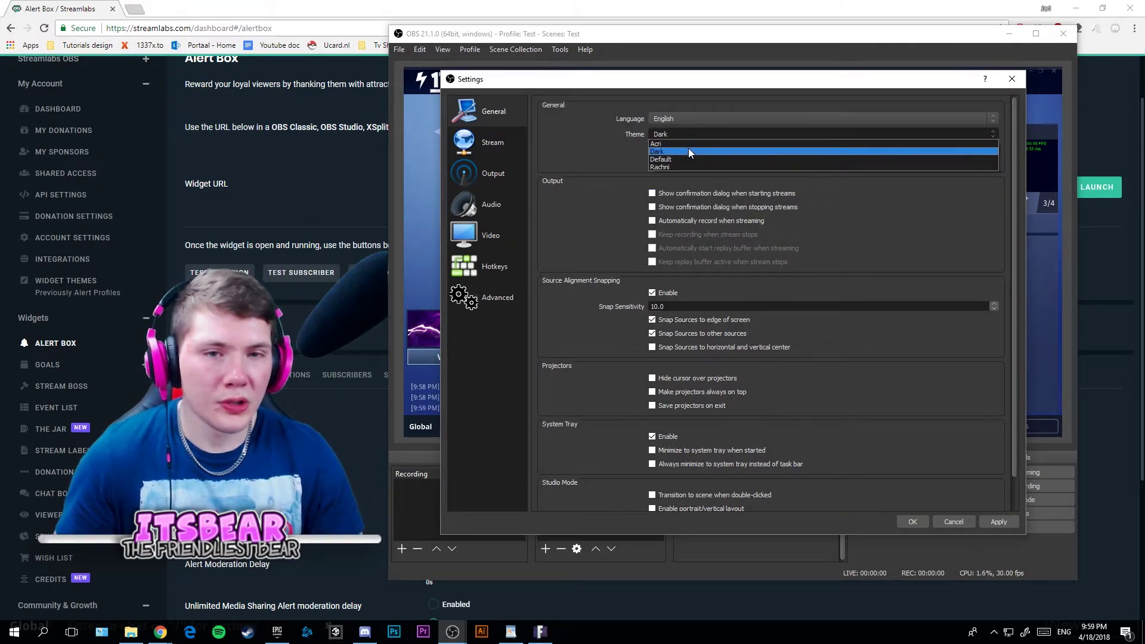
click(689, 151)
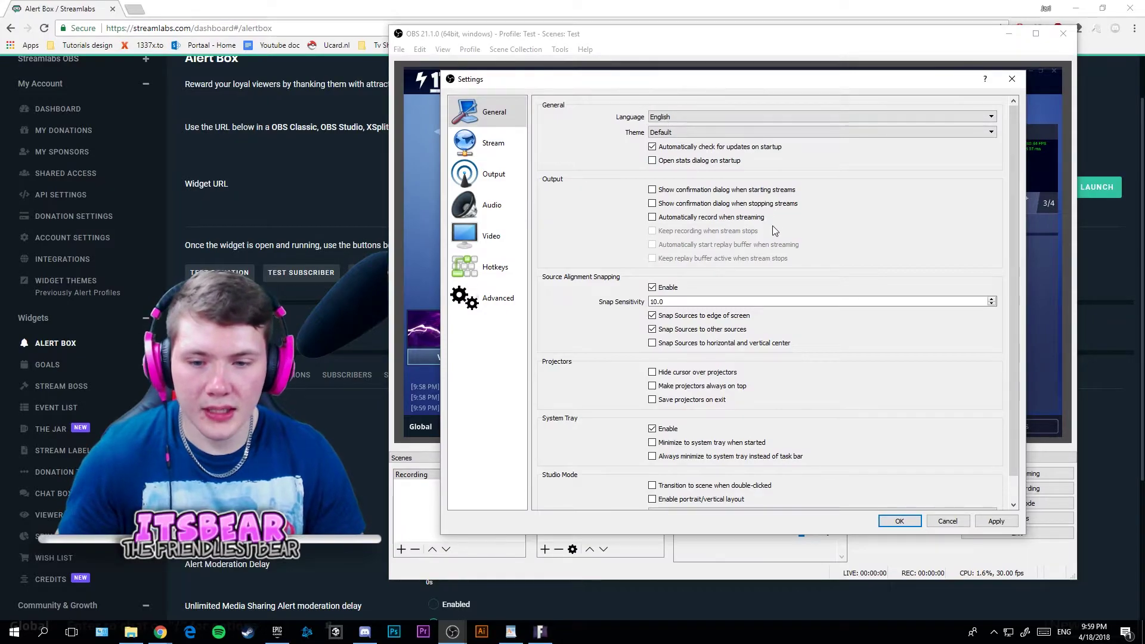
click(698, 134)
click(686, 151)
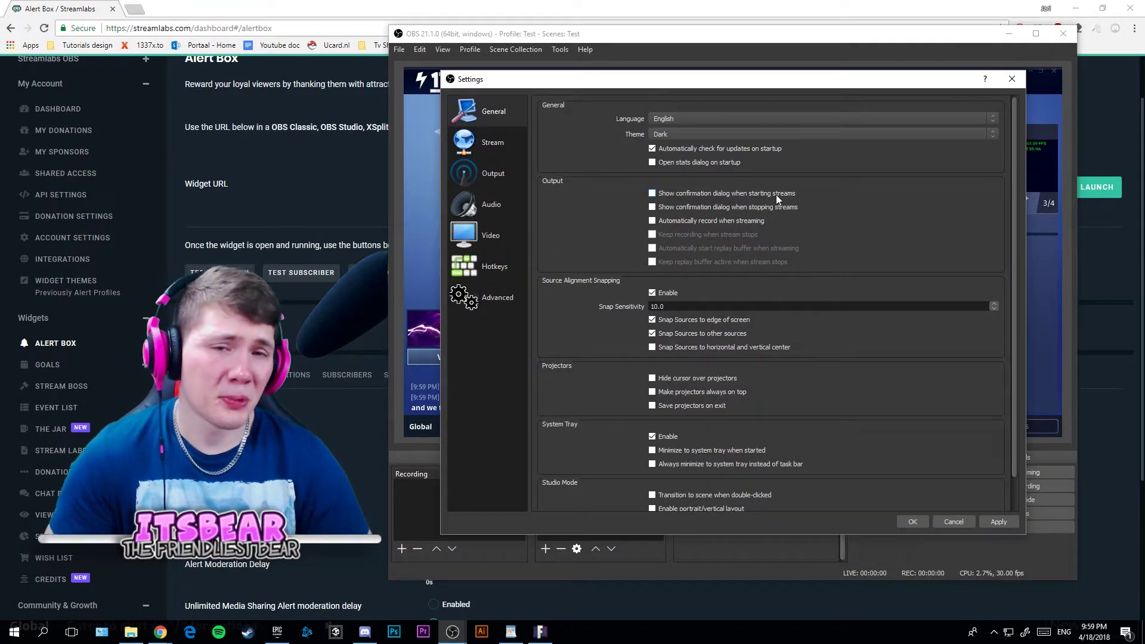
click(716, 135)
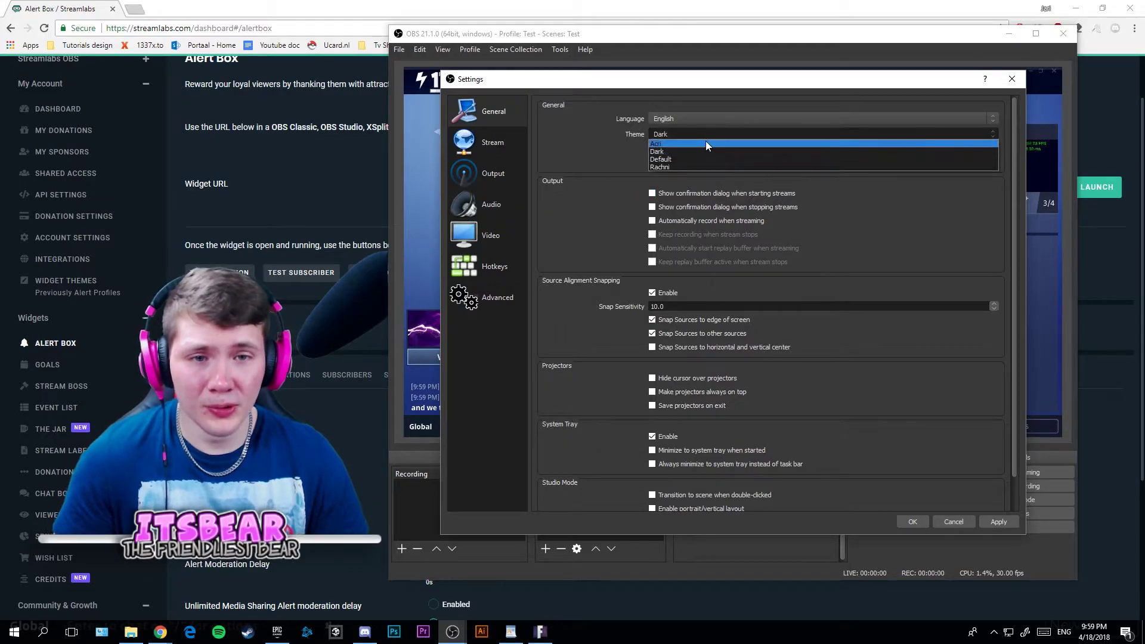
click(706, 142)
click(710, 151)
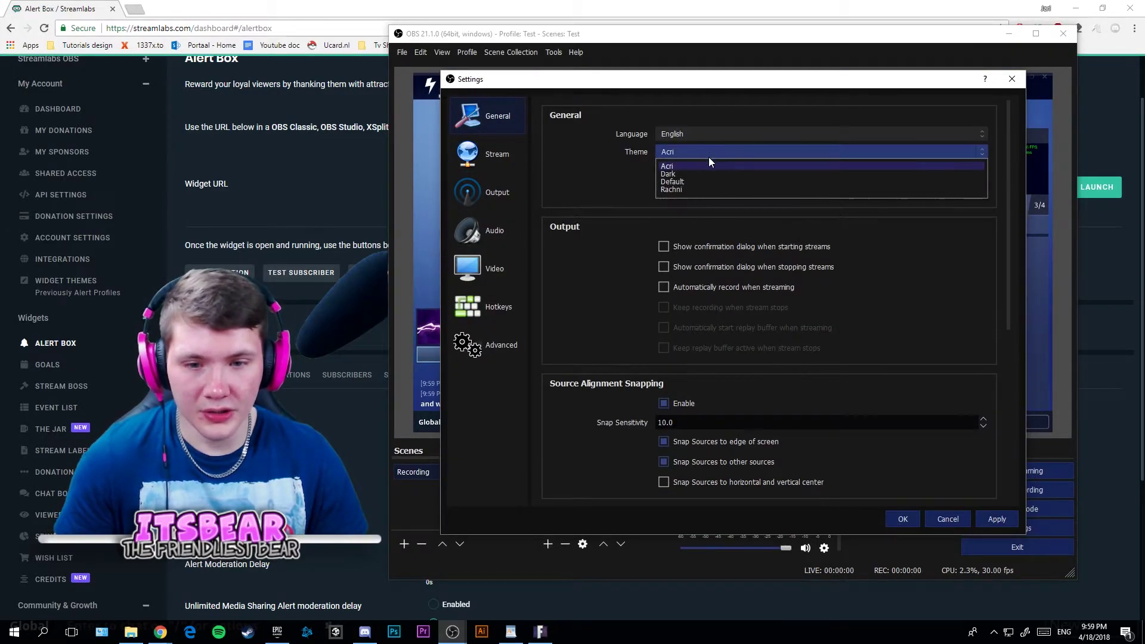
click(707, 173)
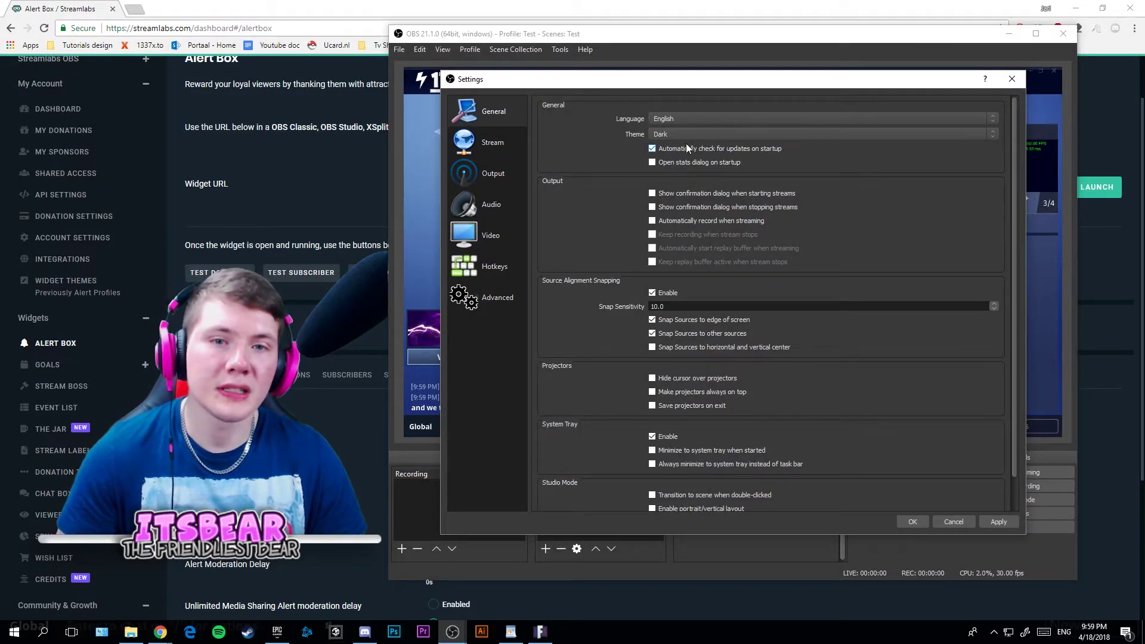
Step: Review the available interface languages, and the stream type and service choices in the Stream settings
click(699, 120)
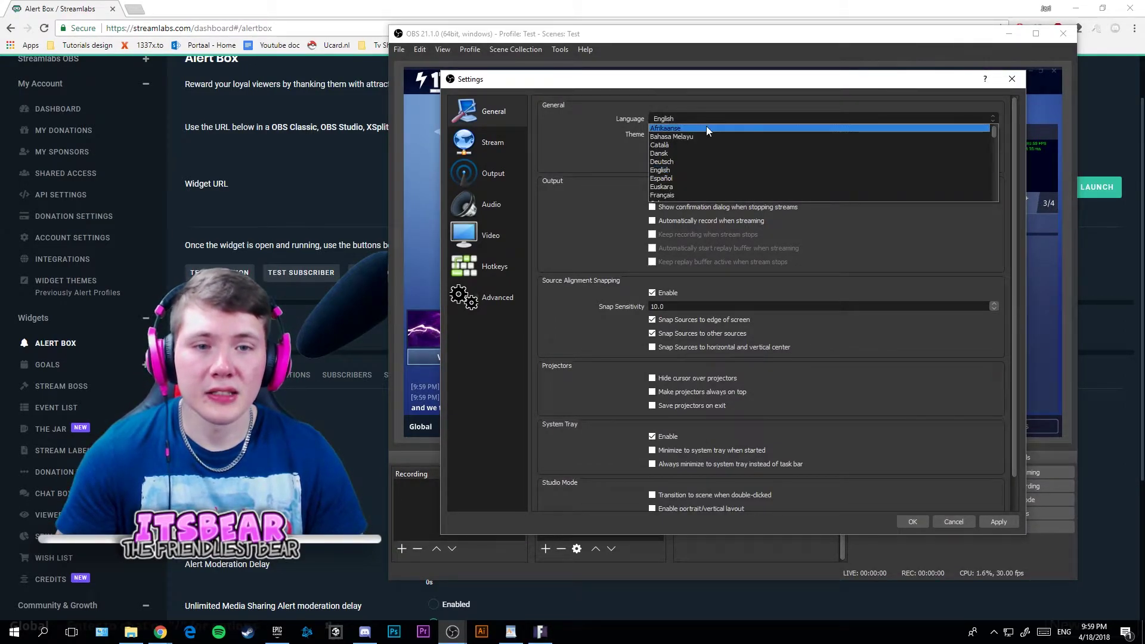
click(706, 115)
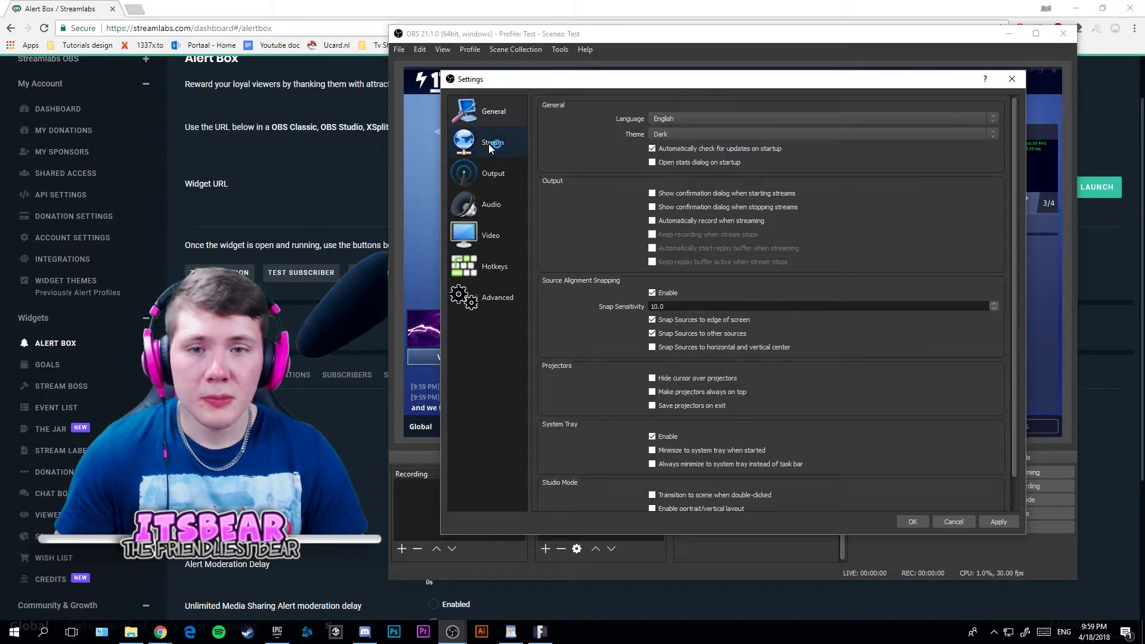
click(488, 145)
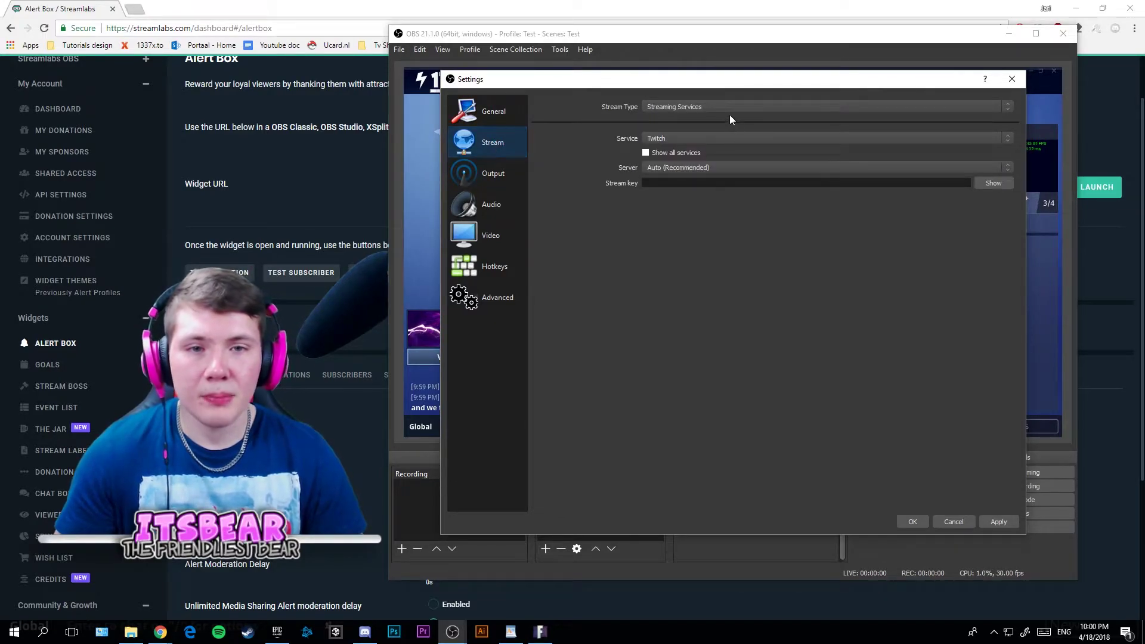
click(711, 108)
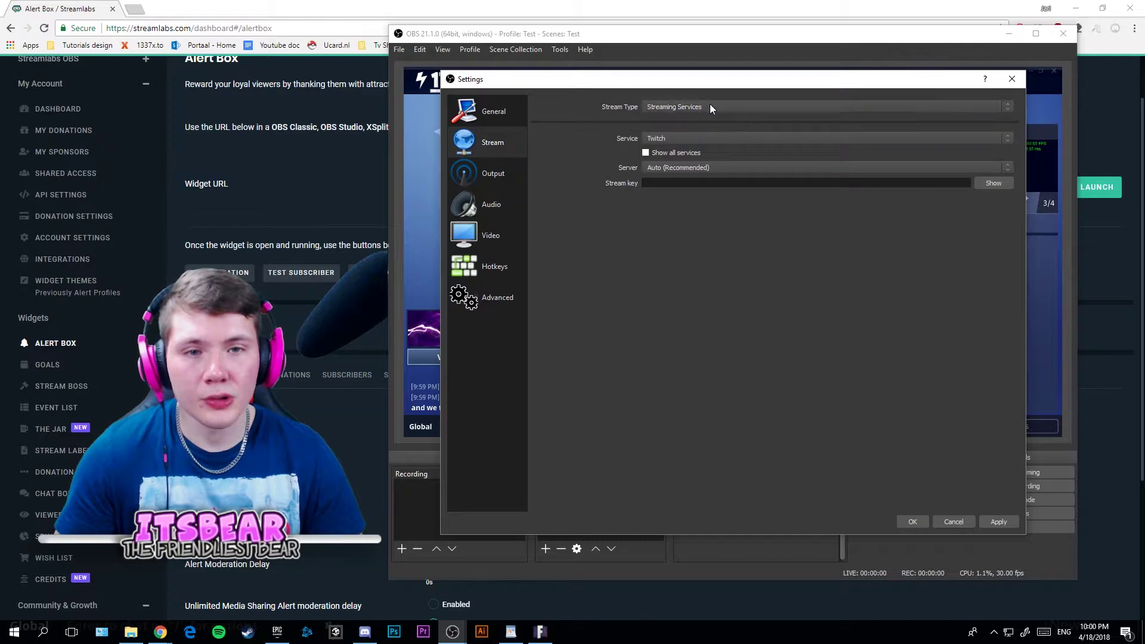
scroll(698, 121, down, 1)
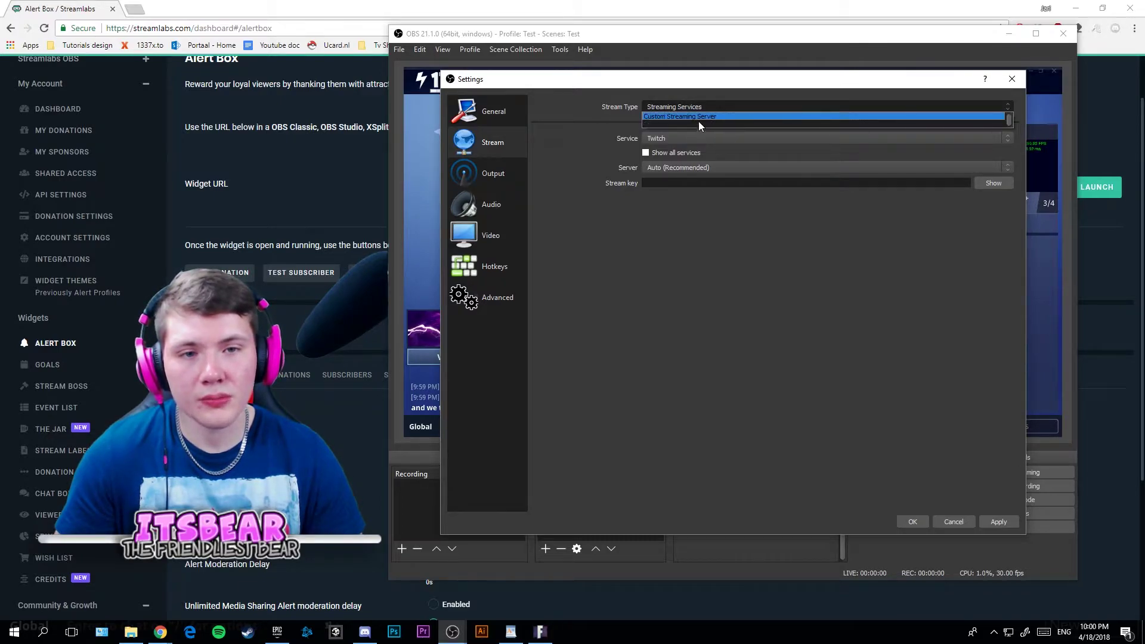
scroll(723, 105, up, 1)
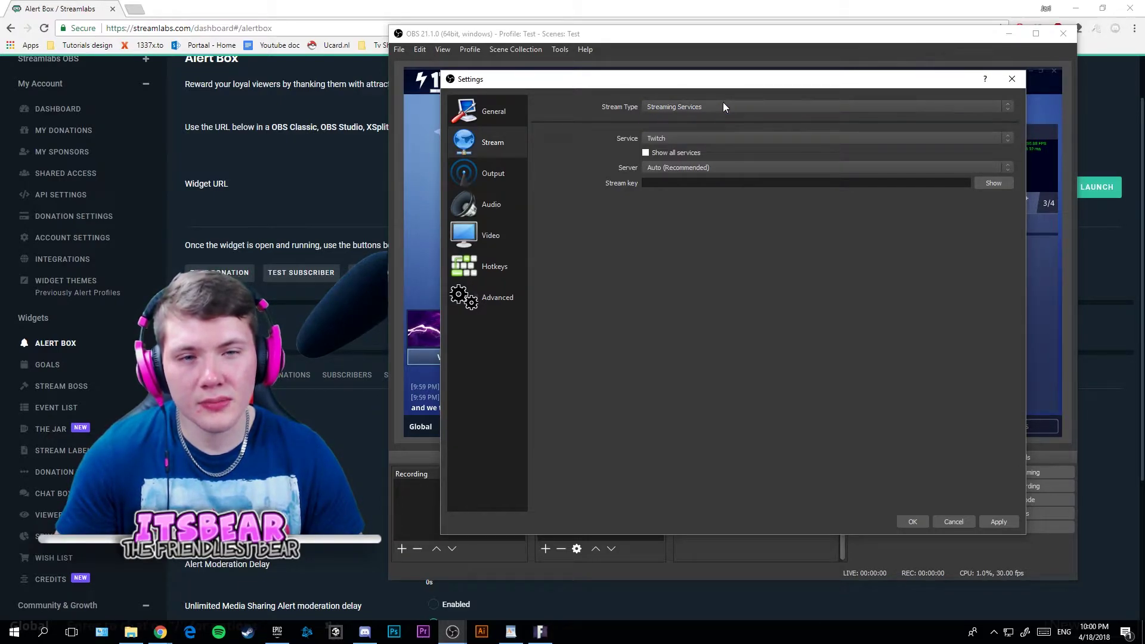
click(723, 105)
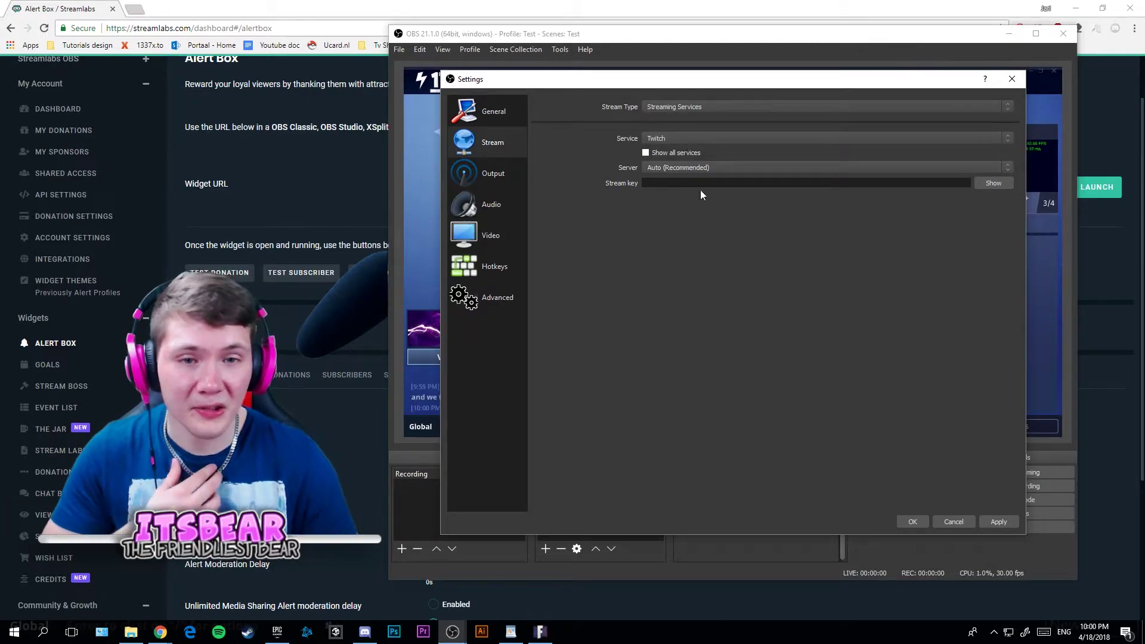
click(693, 137)
click(694, 137)
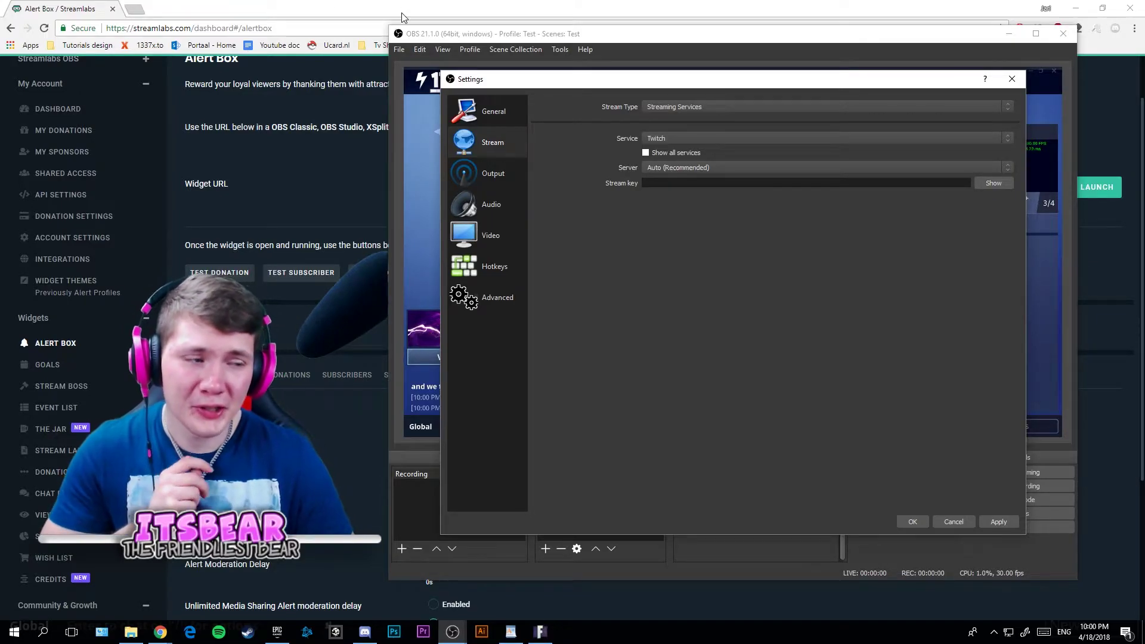
Step: Switch to Chrome and open the channel dashboard on Twitch
click(236, 28)
text(twit)
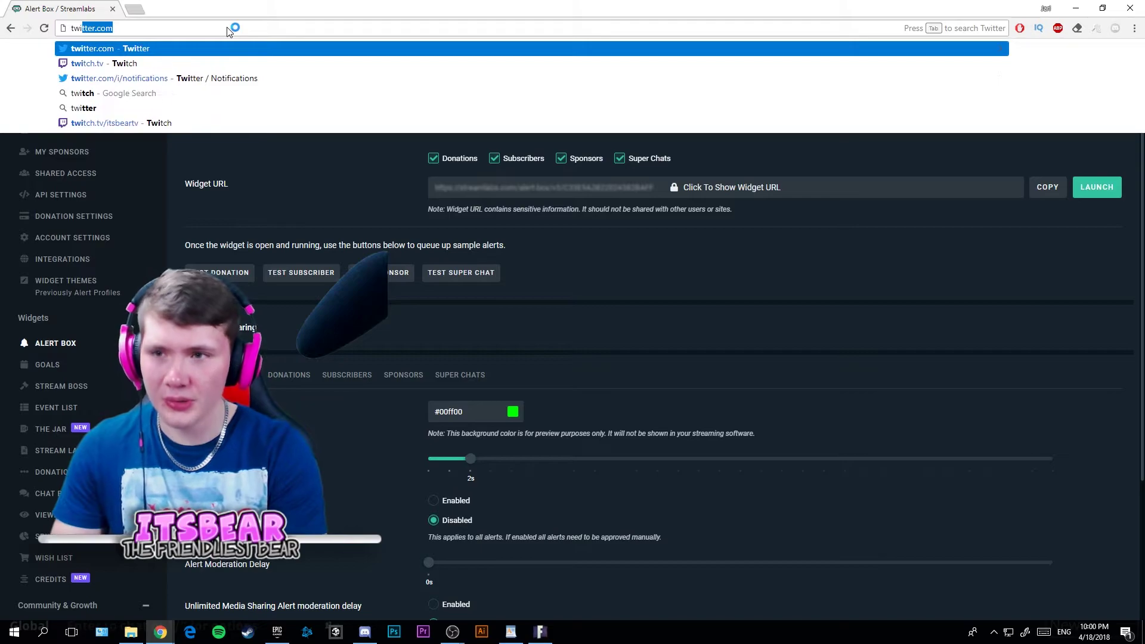
text(ch)
key(Return)
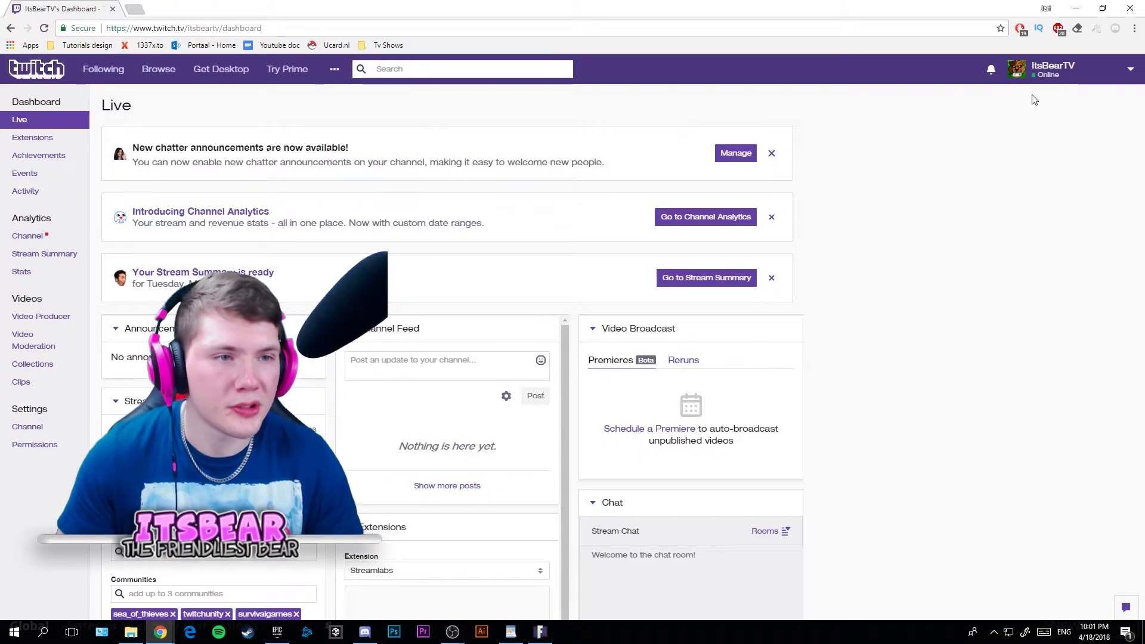
Step: Open the Stream Key page from the Twitch dashboard's channel settings
click(1085, 70)
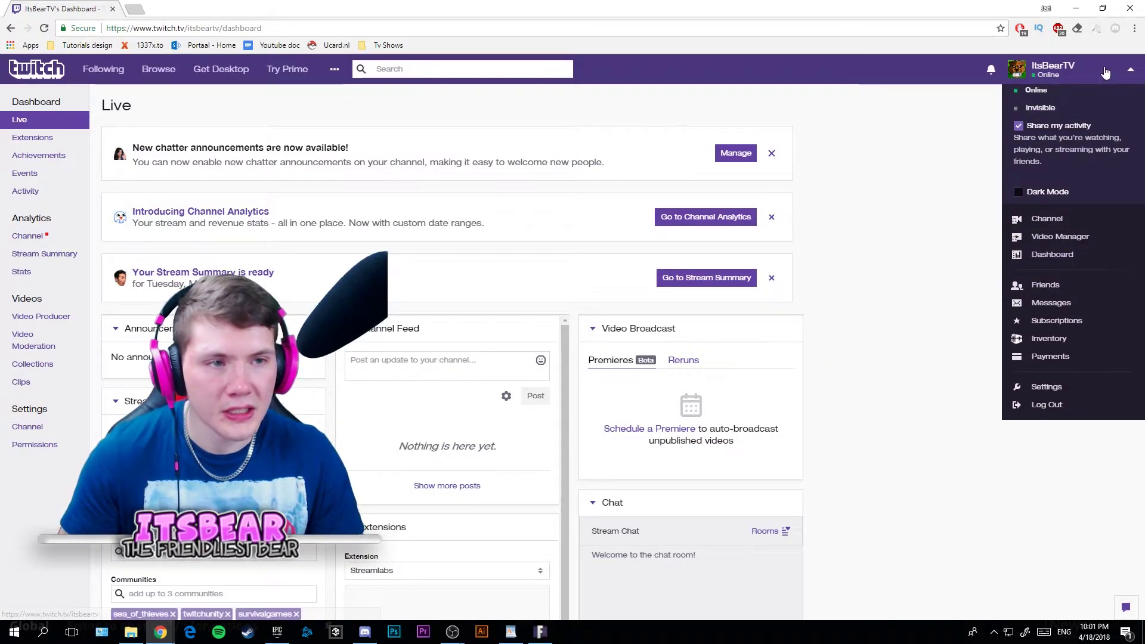
click(482, 136)
scroll(645, 373, down, 3)
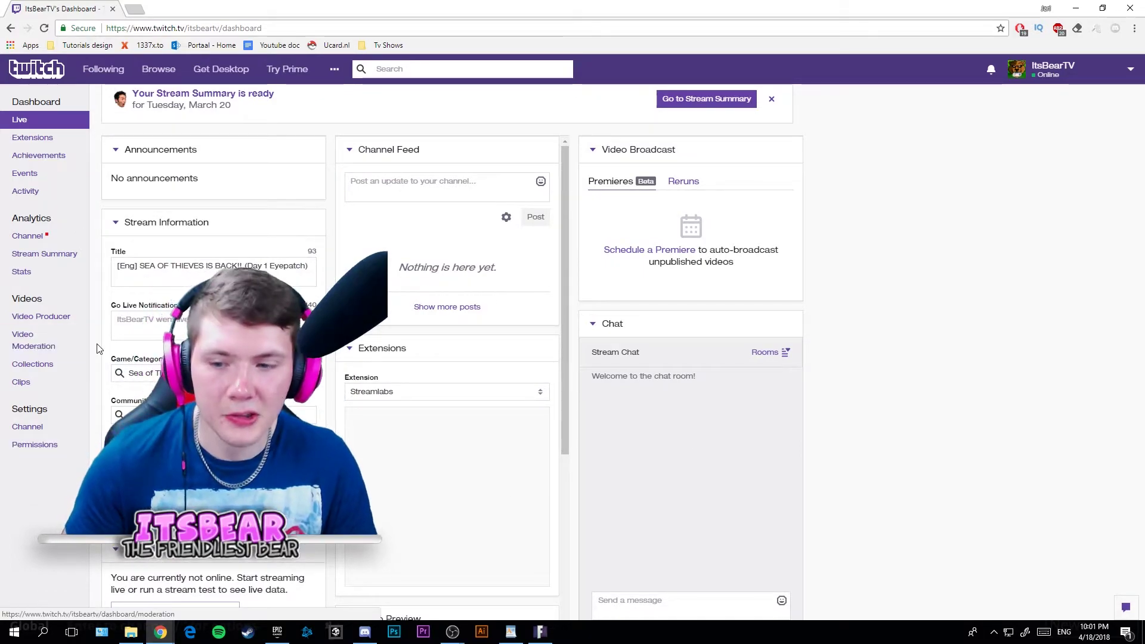
click(29, 427)
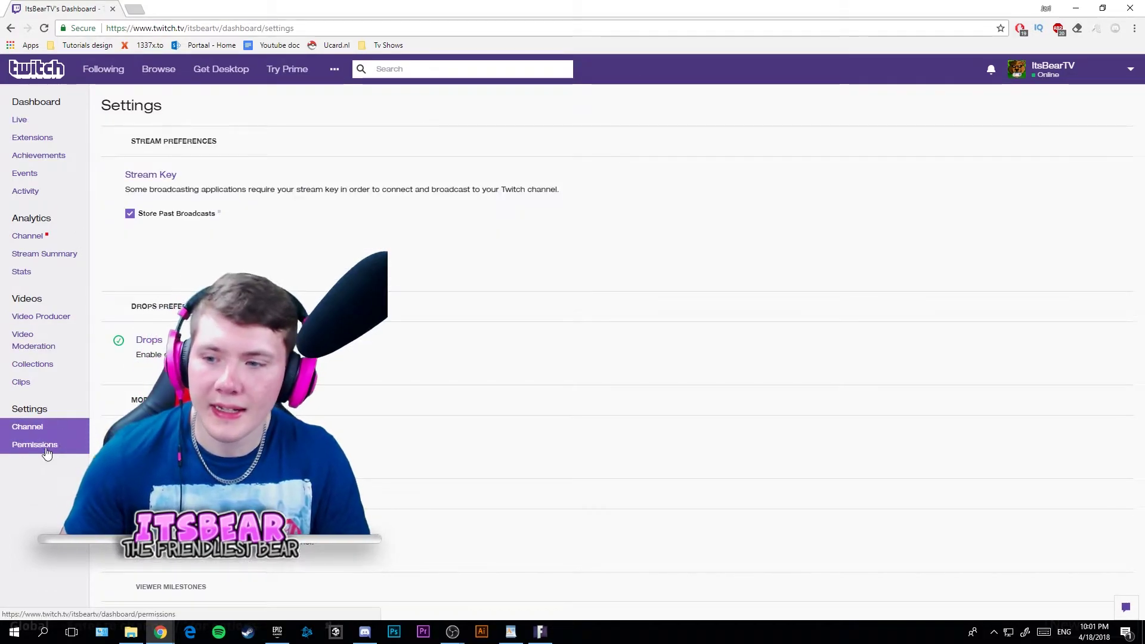
click(154, 175)
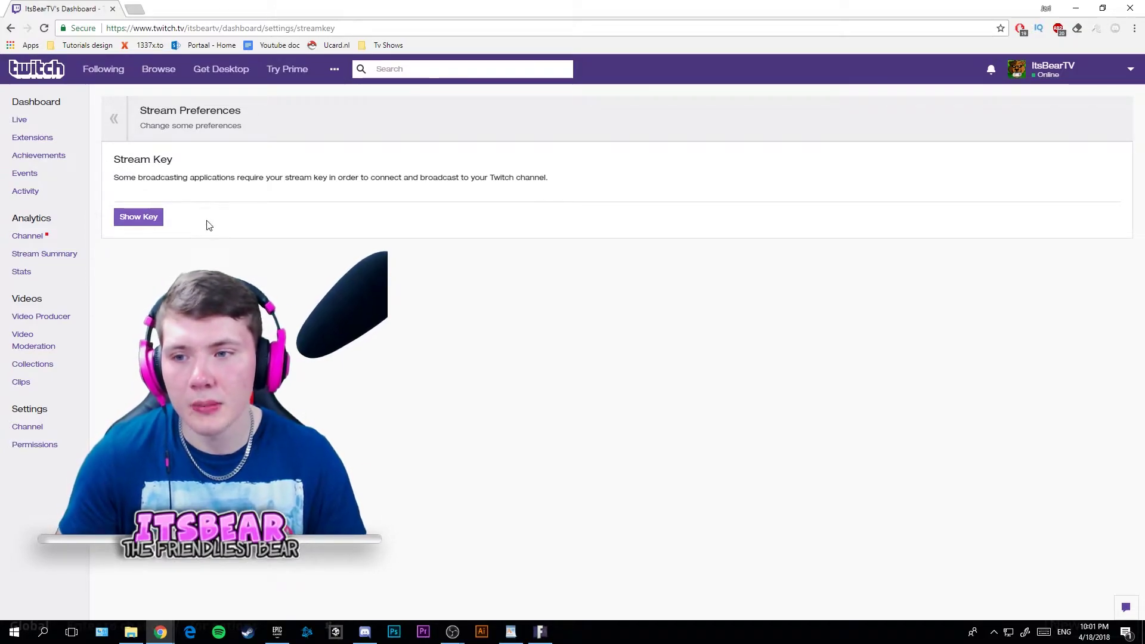
Step: Switch back to OBS and place the cursor in the stream key field for Twitch
mouse_move(454, 630)
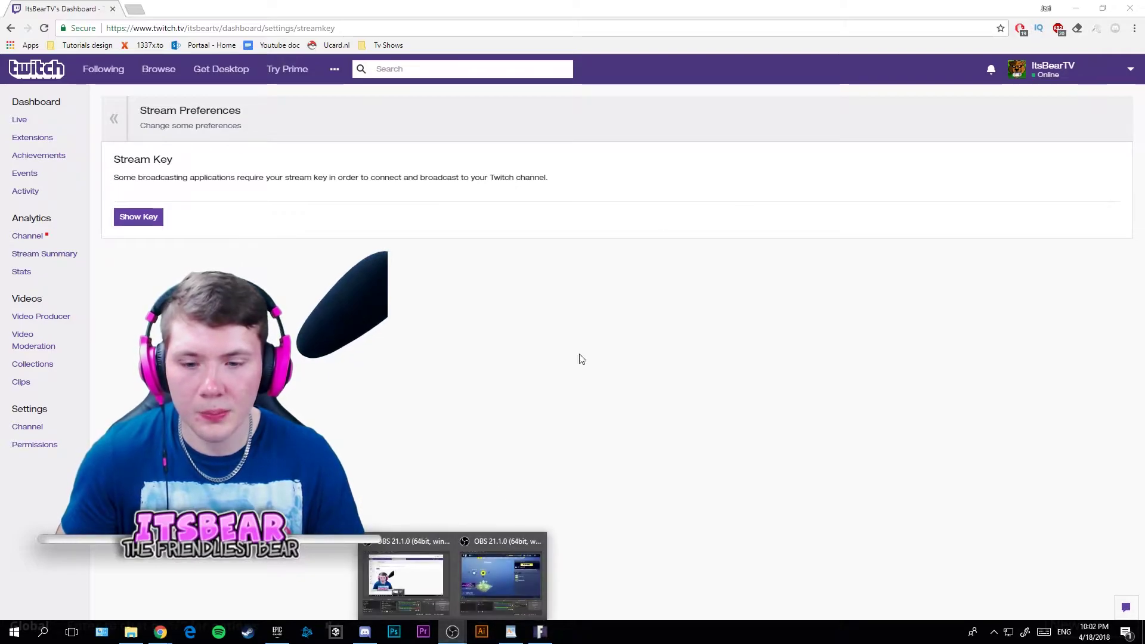
click(495, 567)
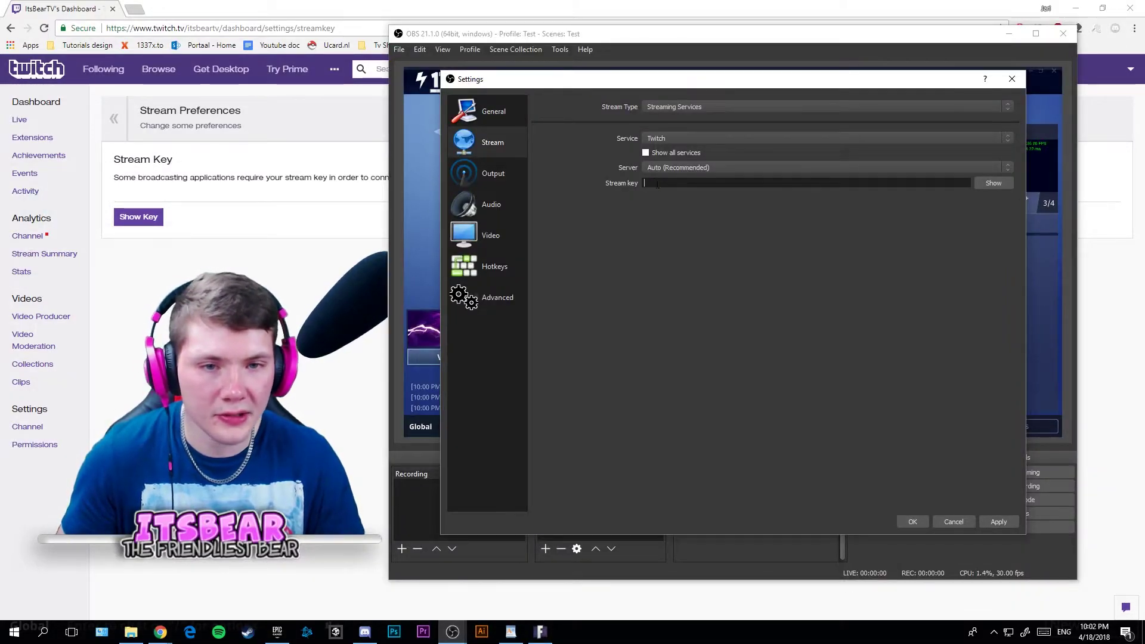
click(658, 184)
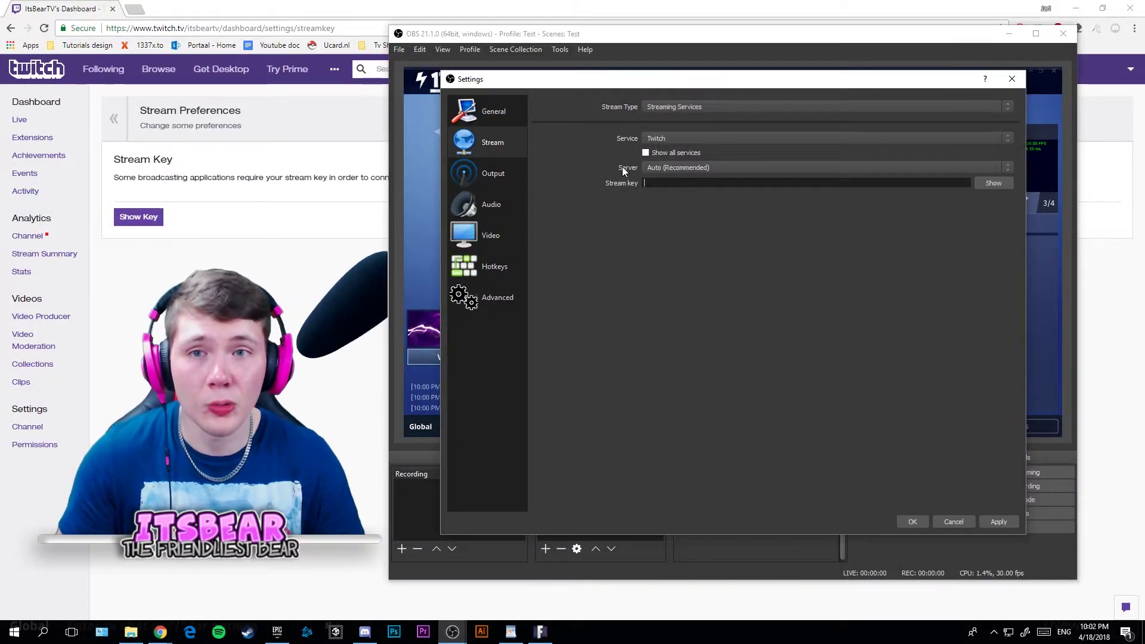
Step: Switch to Chrome, go to youtube.com, and open the live dashboard in Creator Studio
click(285, 27)
text(youtube.com)
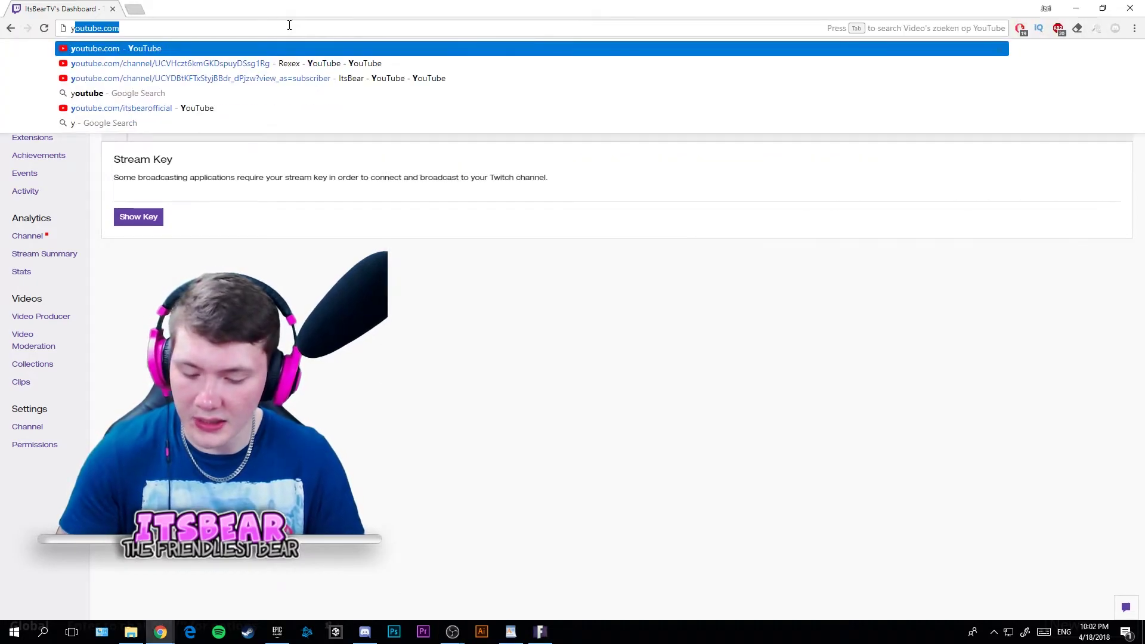
key(Return)
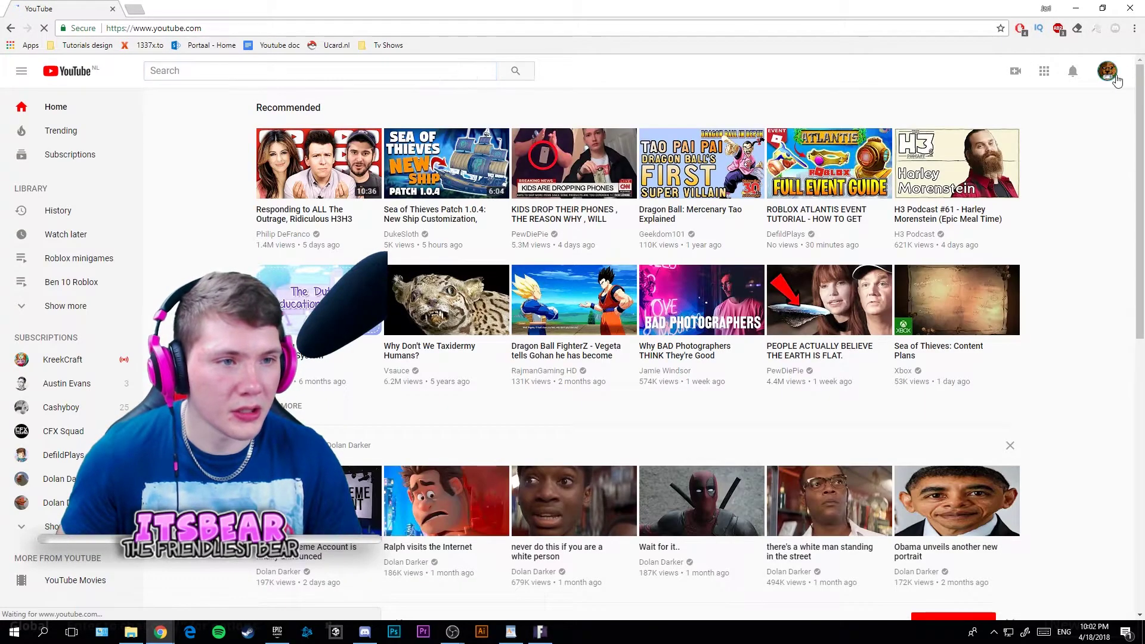
click(1108, 72)
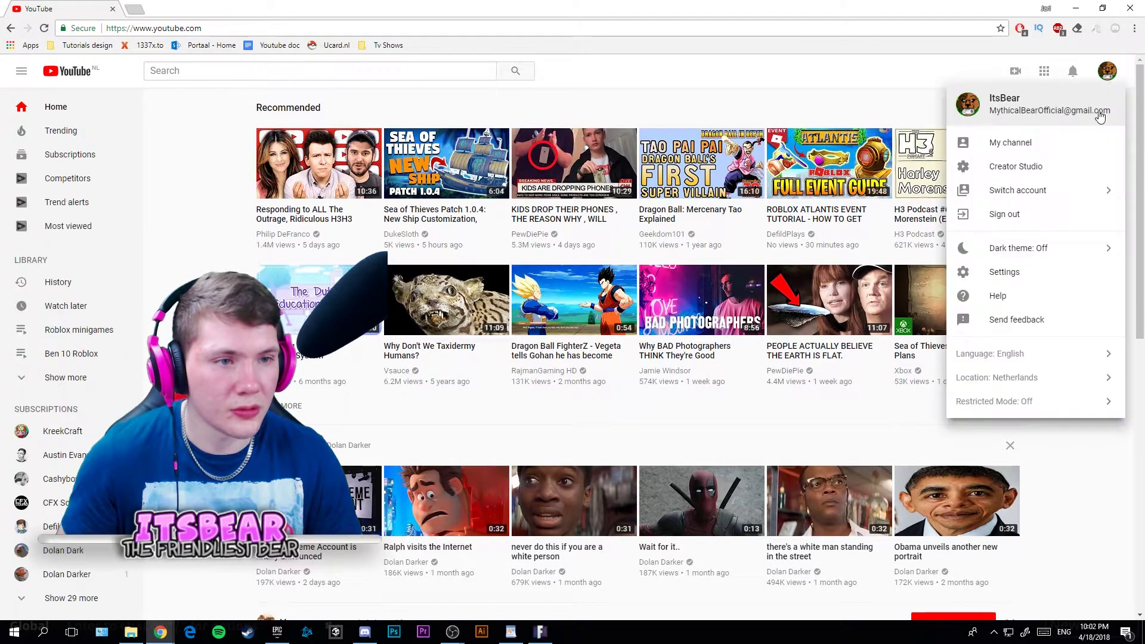
click(1018, 167)
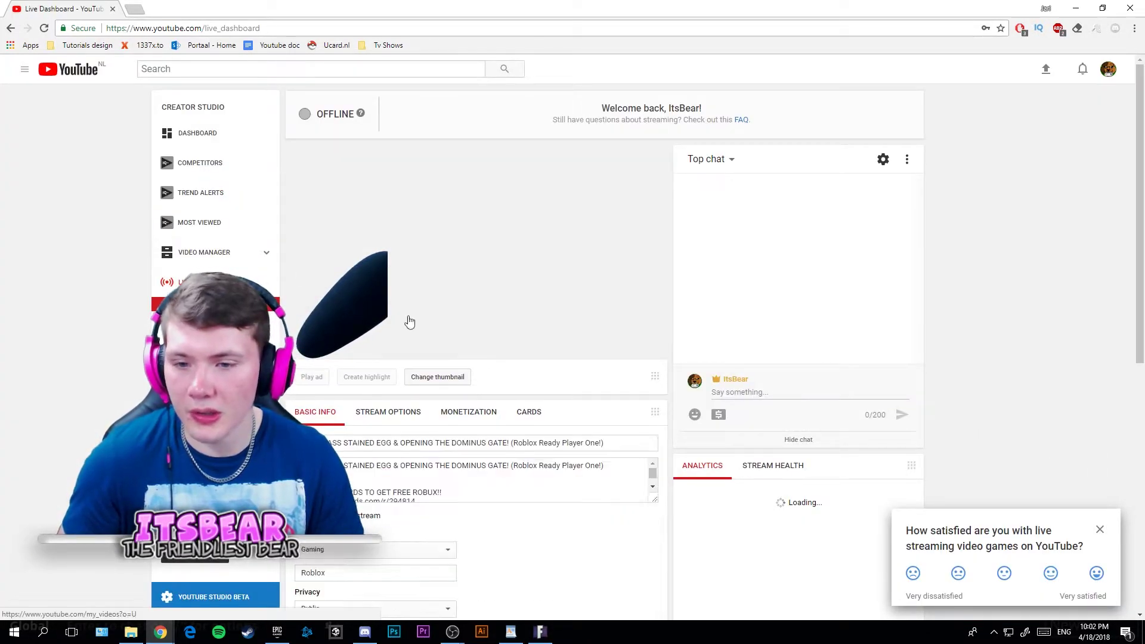
Step: Locate the stream key field in the live dashboard's Encoder Setup section and select it
scroll(433, 297, down, 3)
scroll(433, 298, down, 2)
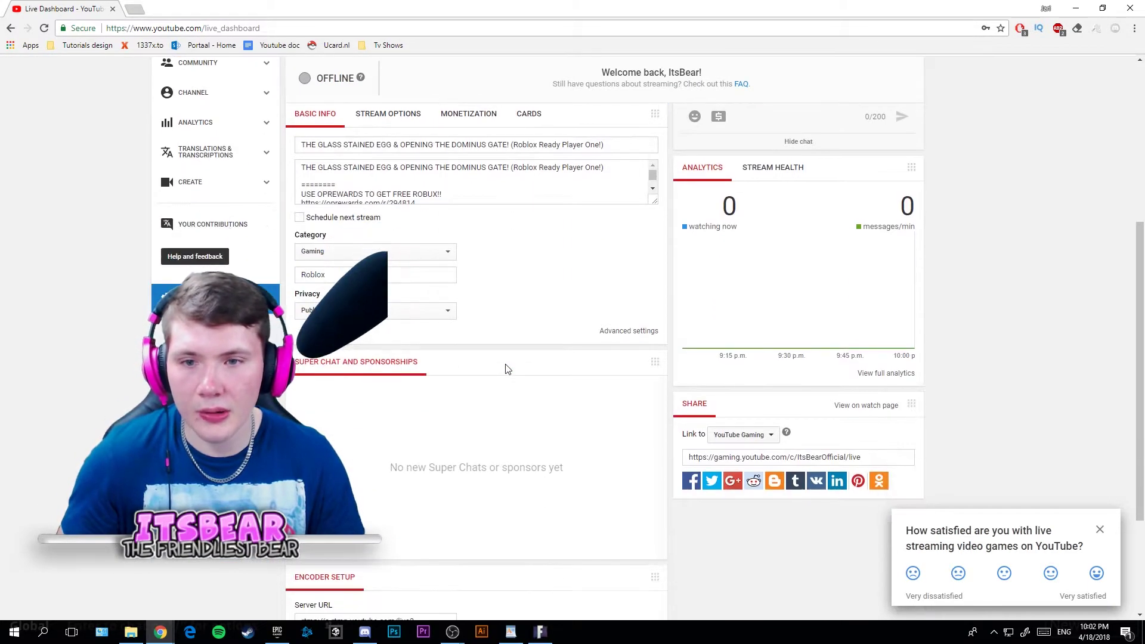
scroll(511, 325, down, 3)
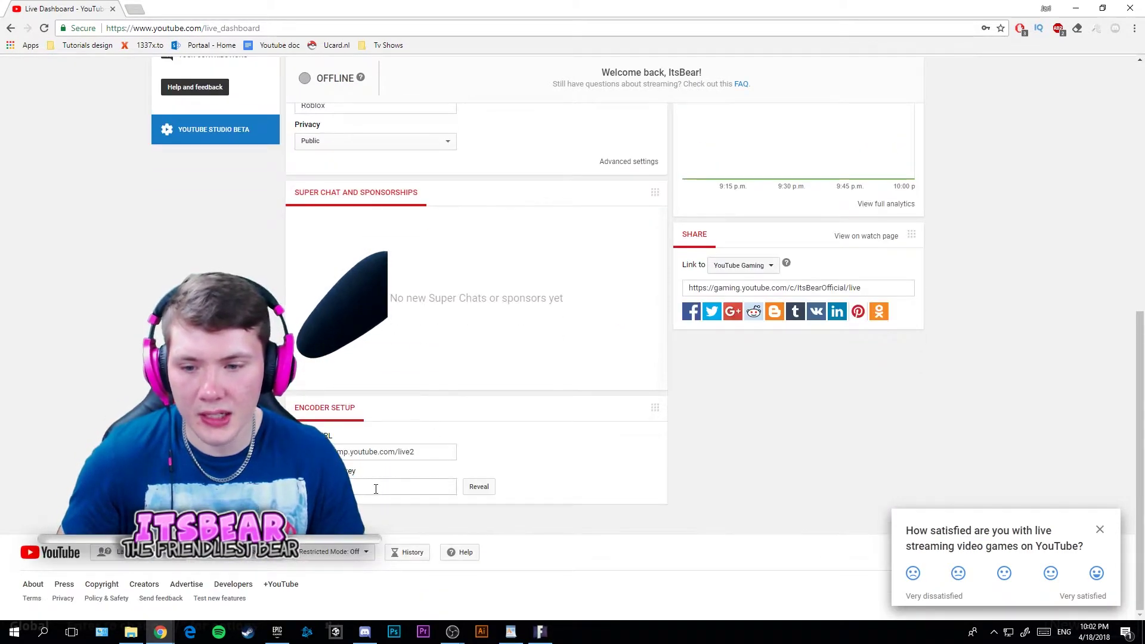
click(406, 487)
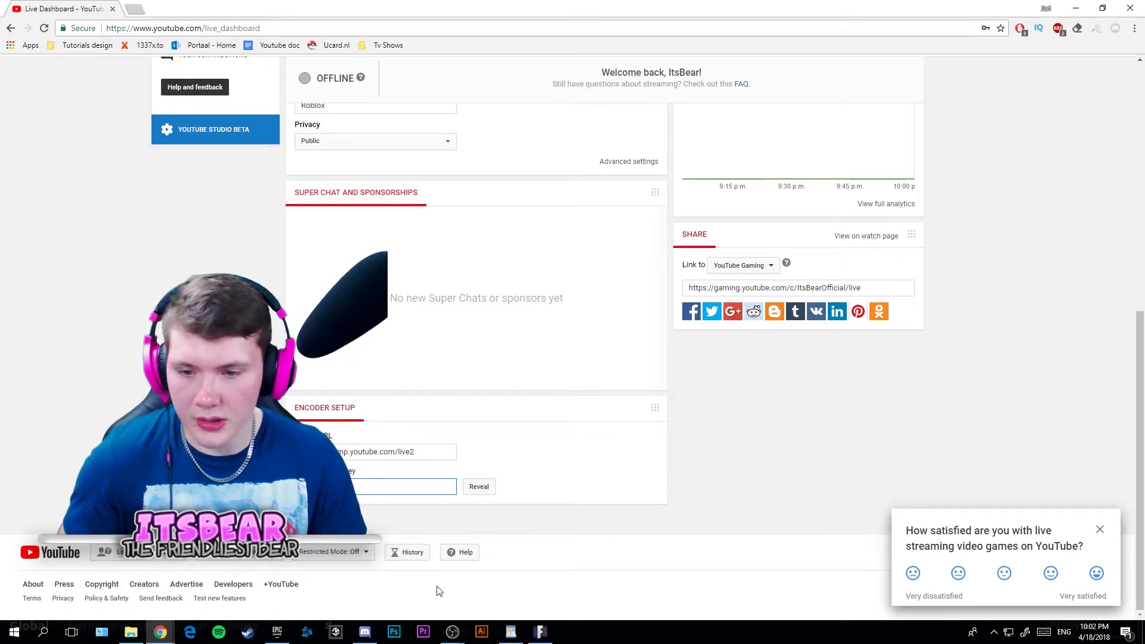
Step: Switch to OBS, set the streaming service to YouTube / YouTube Gaming, enter the stream key, and save the settings
mouse_move(452, 631)
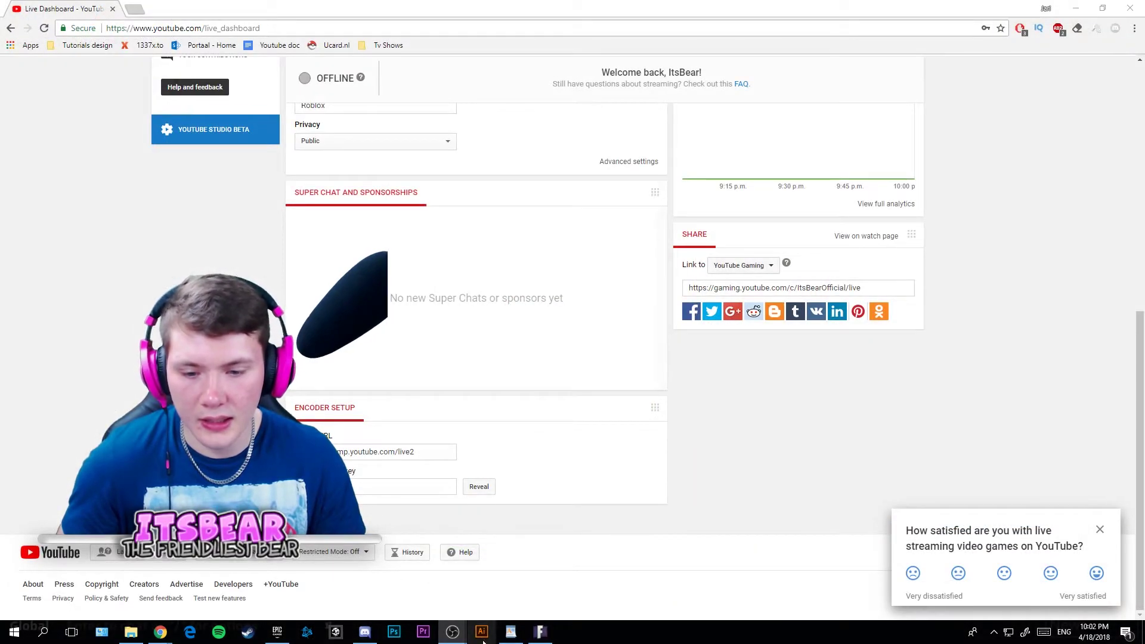
click(617, 570)
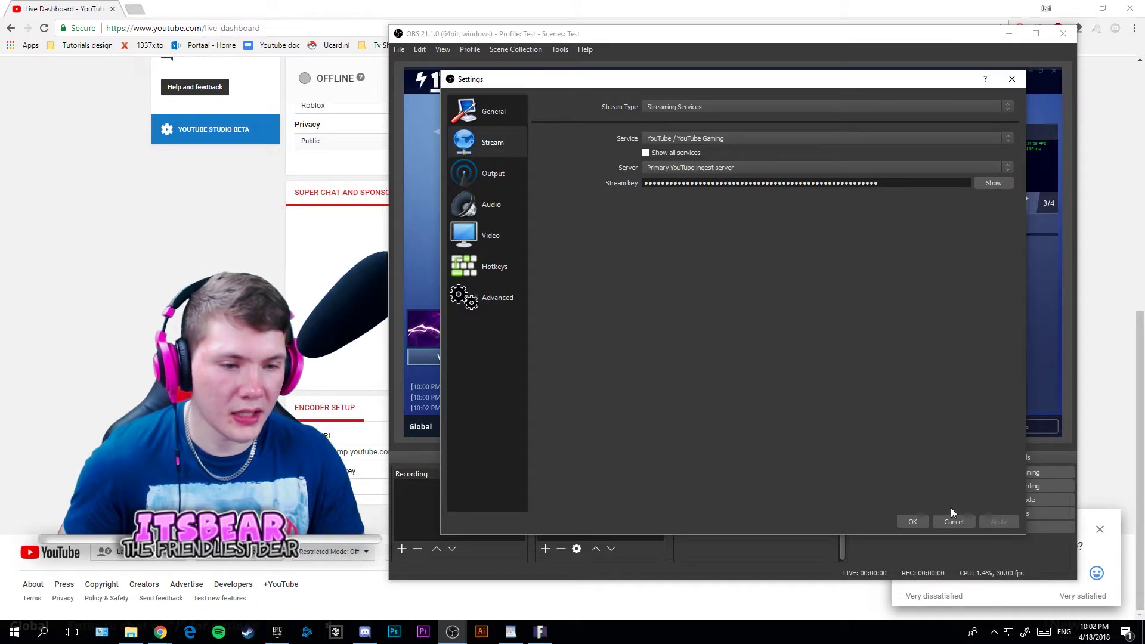
click(912, 522)
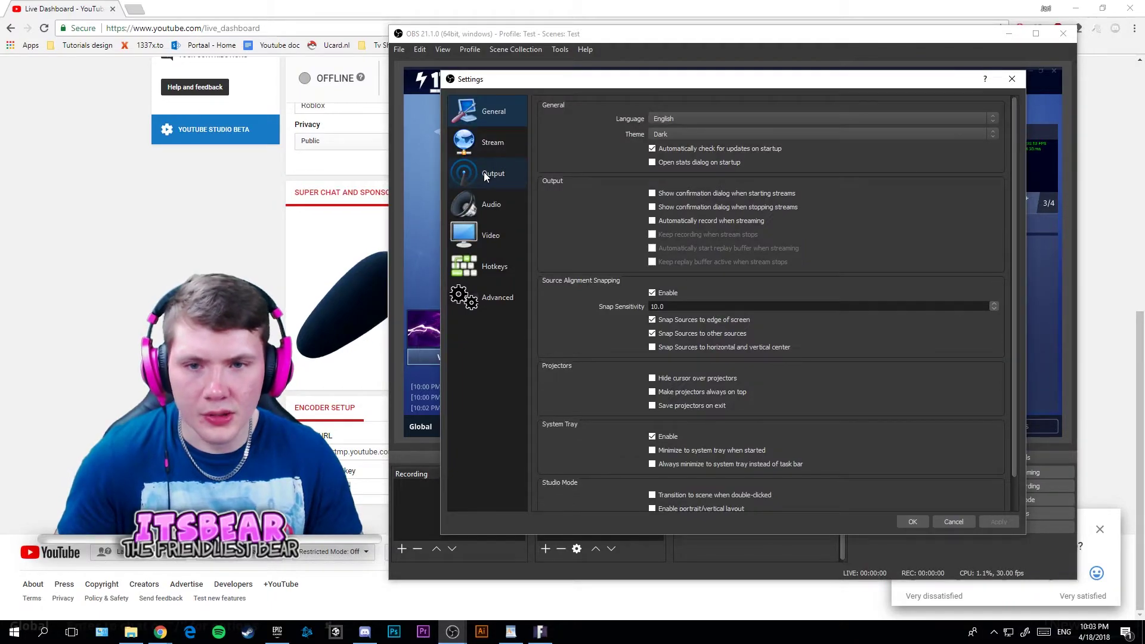
Step: Reopen the Stream settings and look through the other available streaming services
click(493, 143)
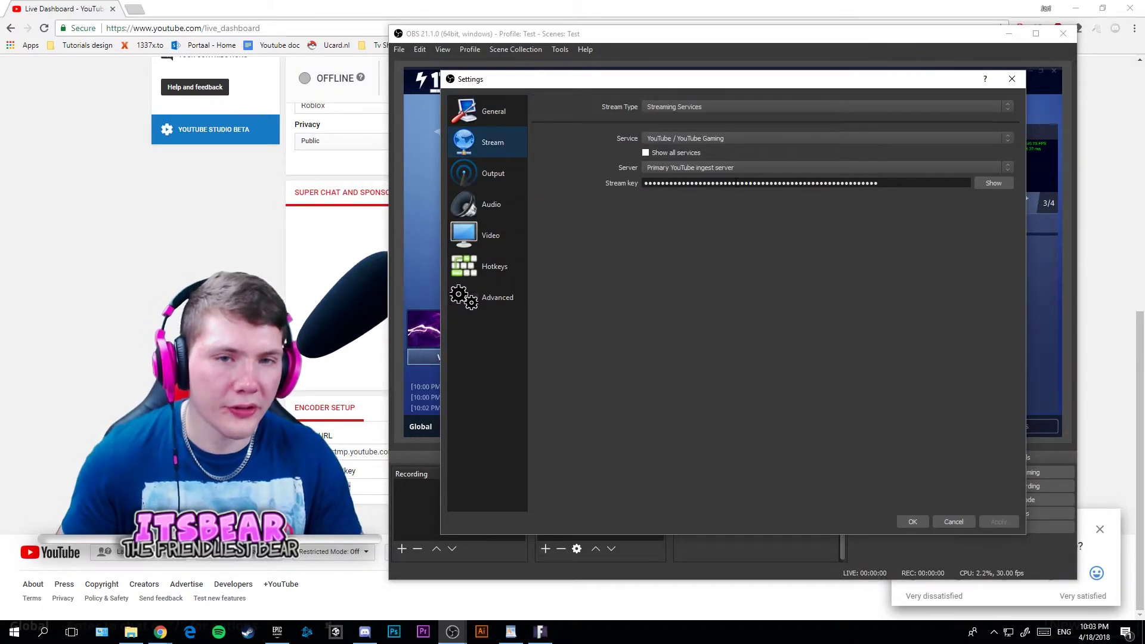
click(701, 140)
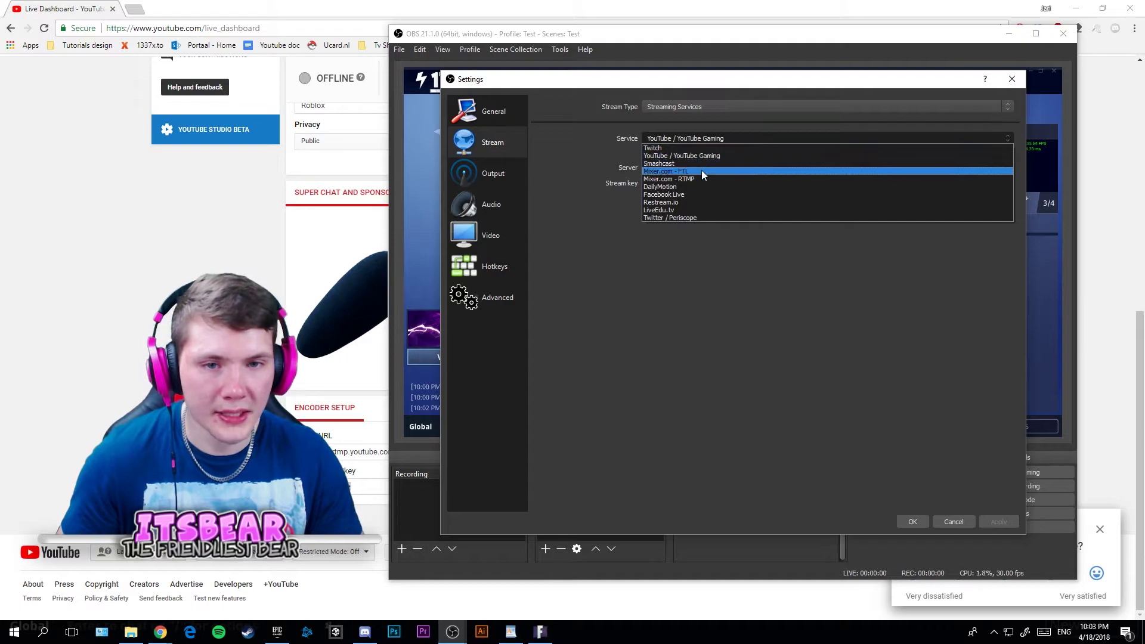
Step: Set the output mode to Advanced in the Output settings
click(507, 168)
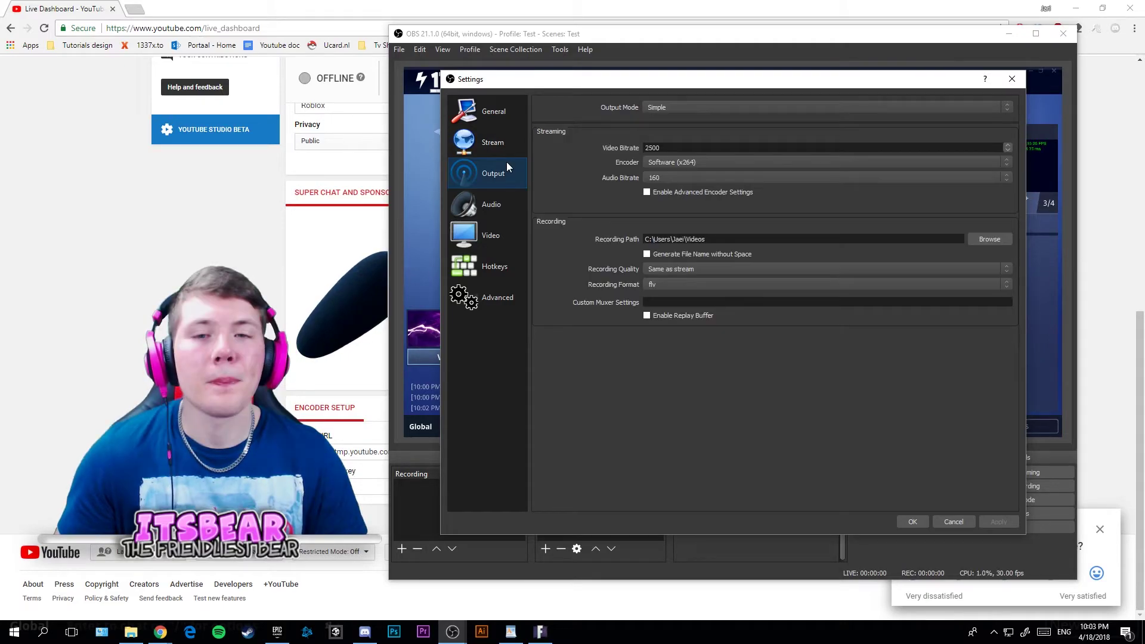
click(675, 107)
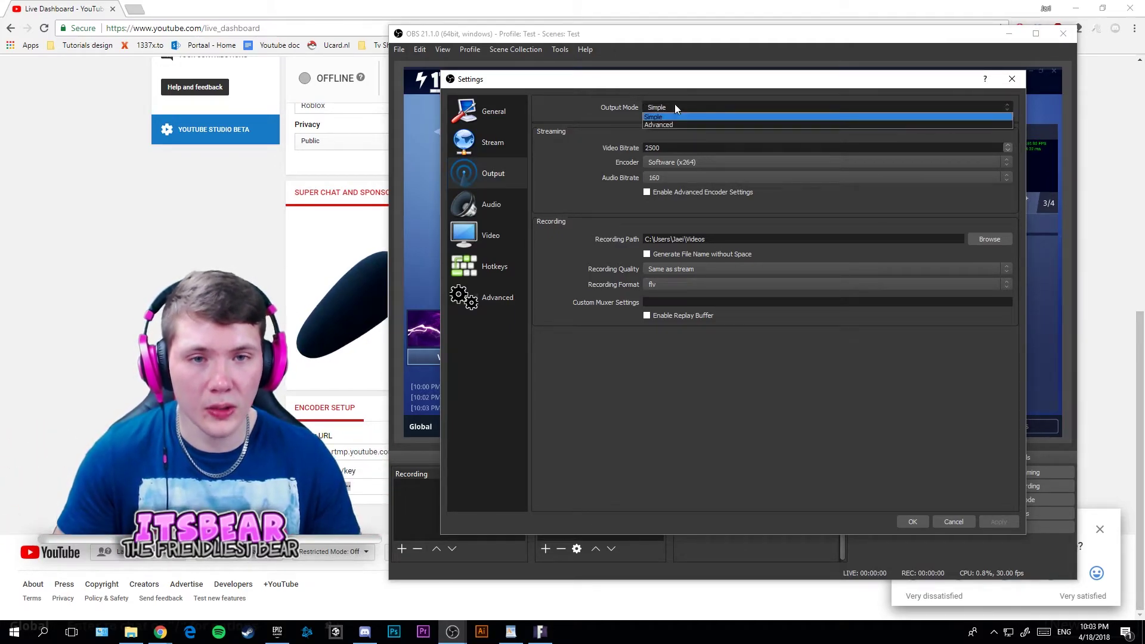
click(672, 125)
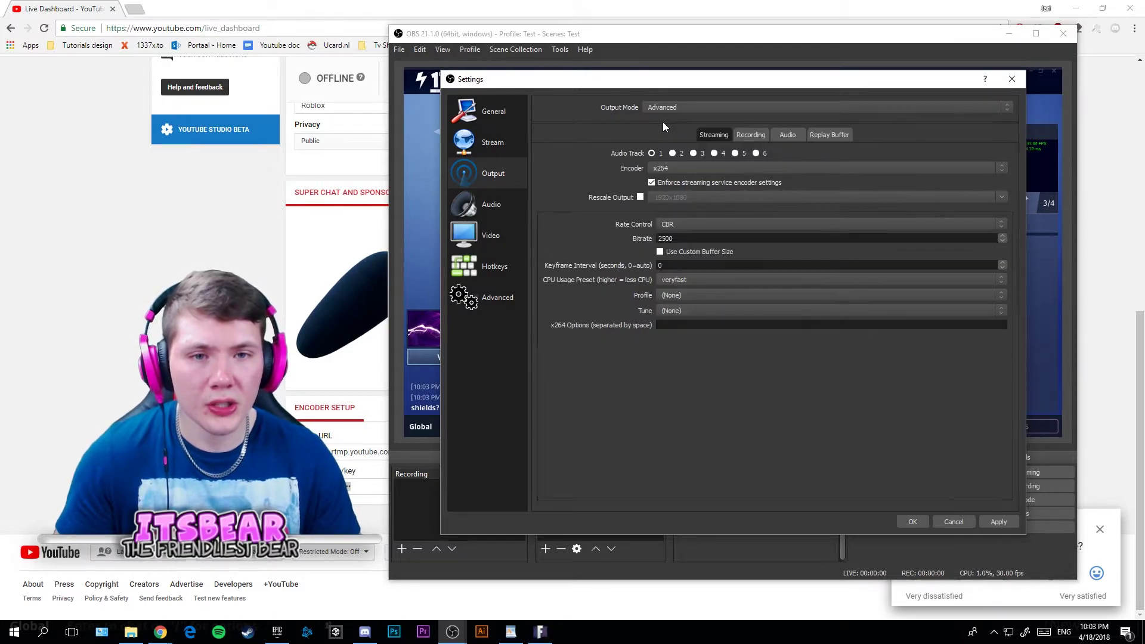
Step: Look through the Recording, Streaming and Audio sections of the advanced output settings
click(757, 136)
click(715, 136)
click(789, 135)
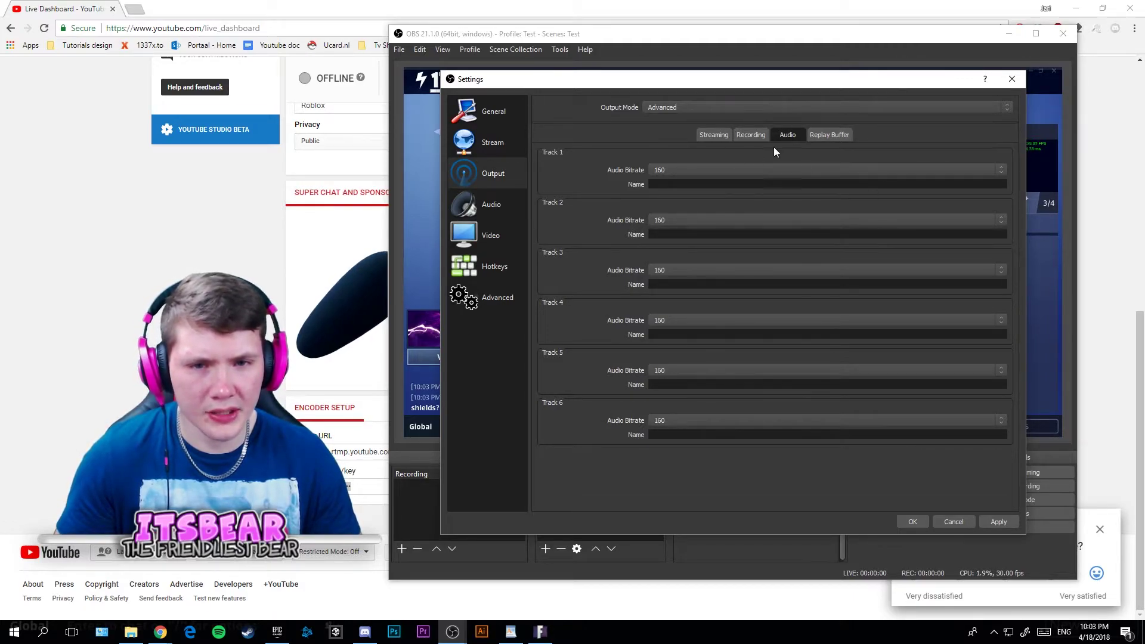
Step: Set the encoder in the Streaming output settings to NVENC H.264, comparing it with x264
click(714, 135)
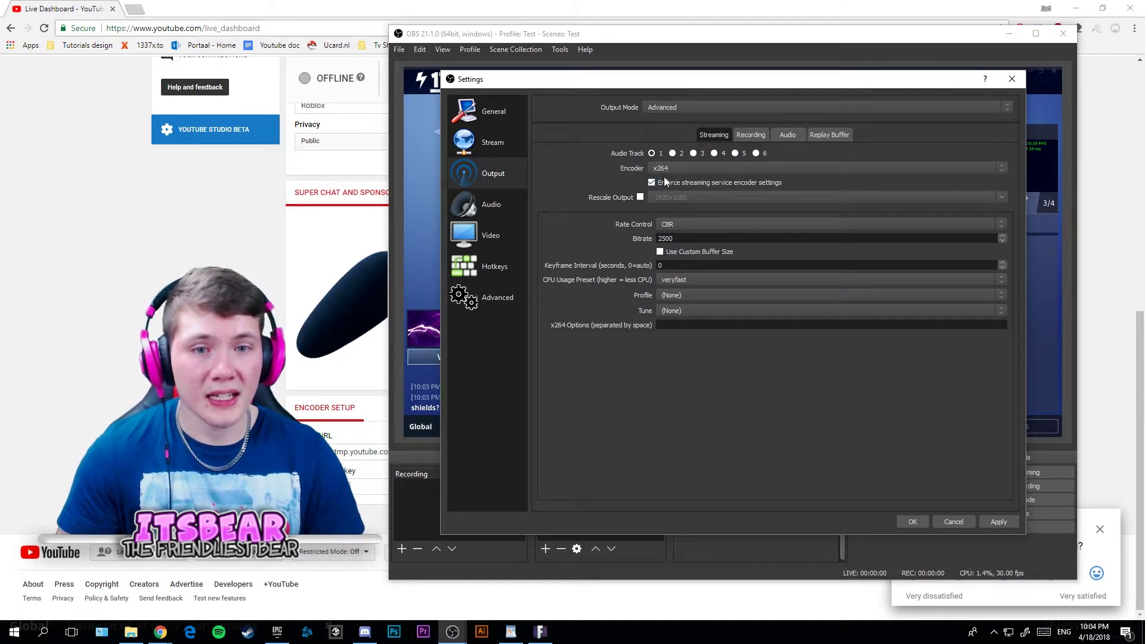
click(707, 170)
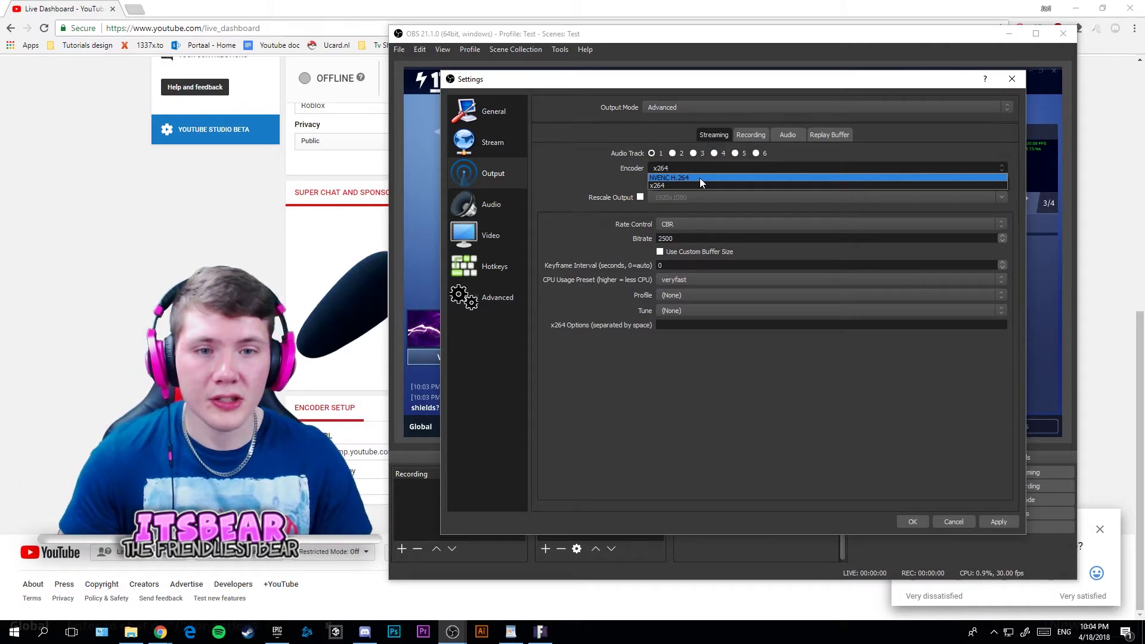
click(699, 177)
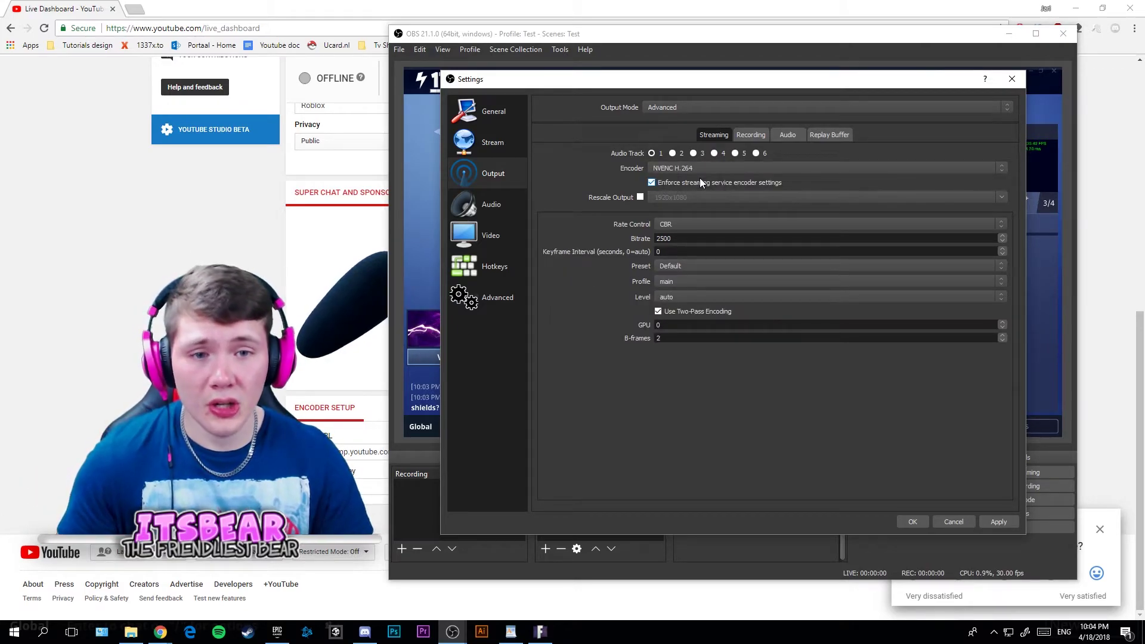
click(668, 167)
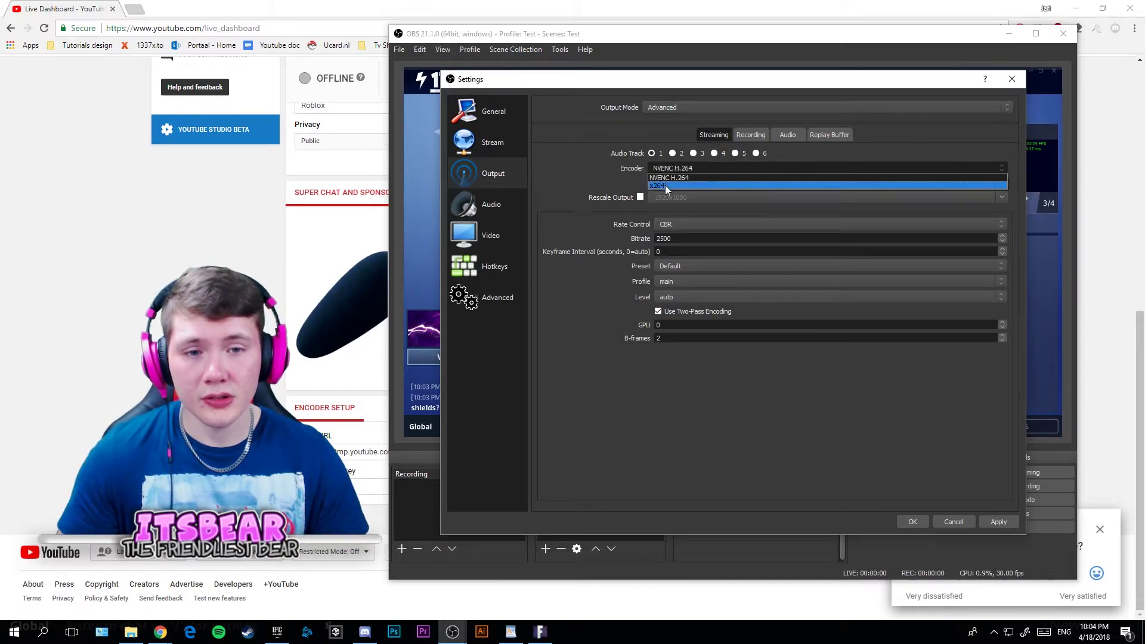
click(664, 185)
click(663, 169)
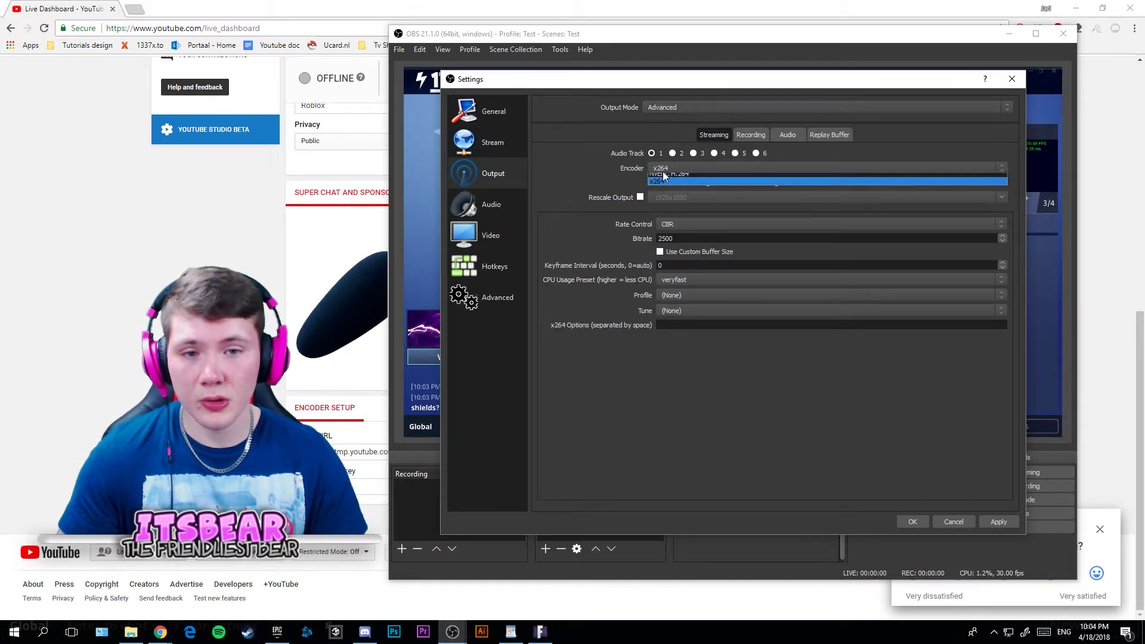
click(699, 179)
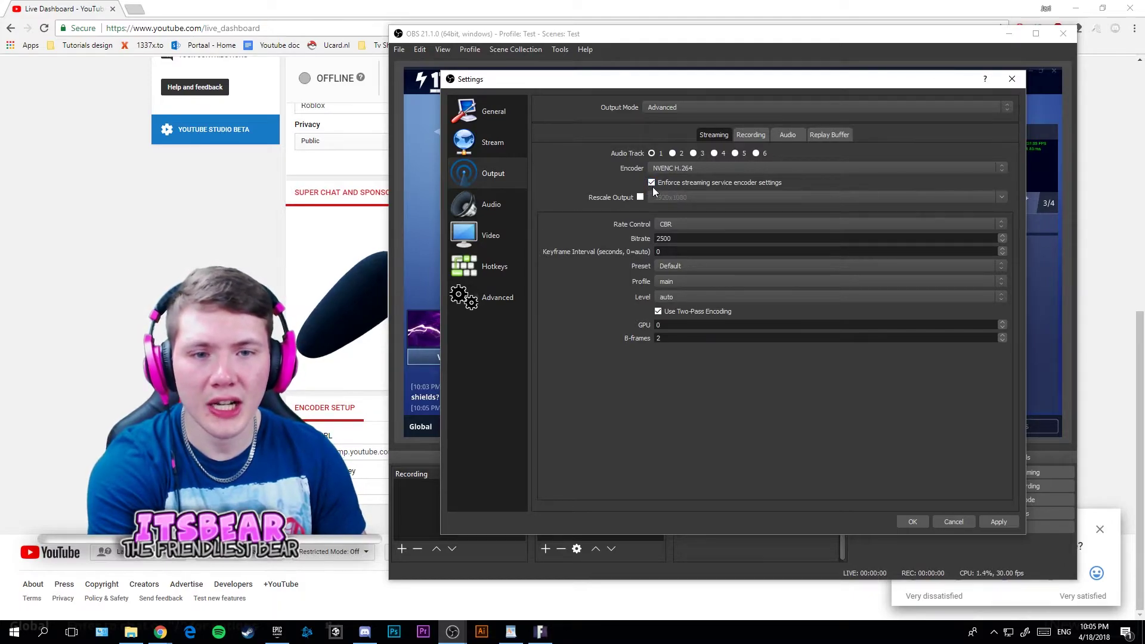
Step: Review the rate control options for streaming and keep CBR selected
click(674, 222)
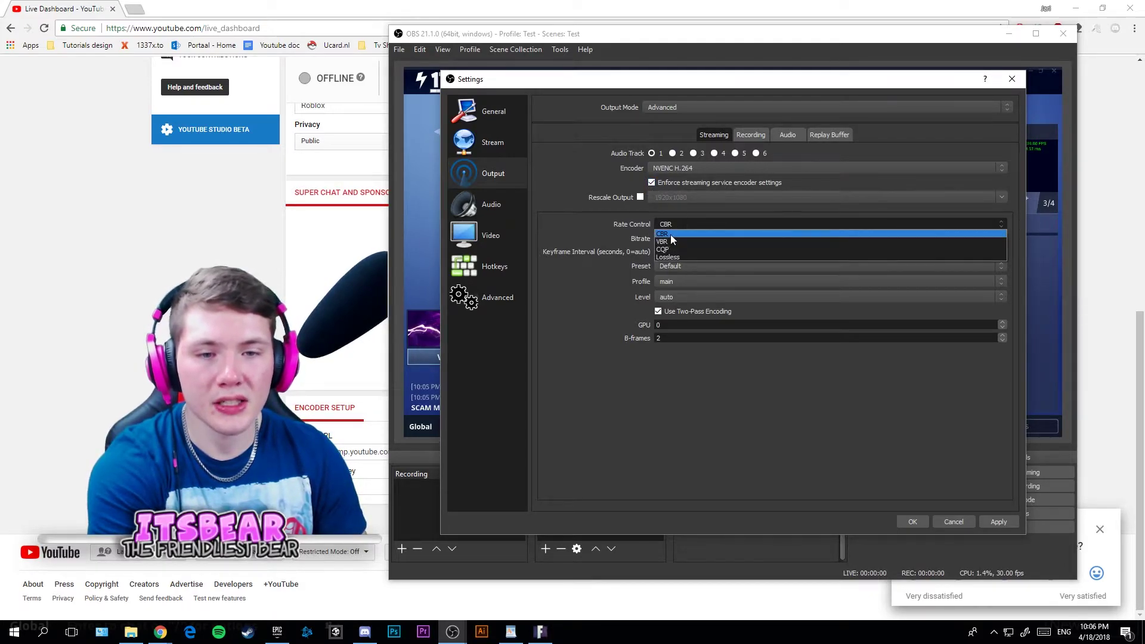
click(683, 230)
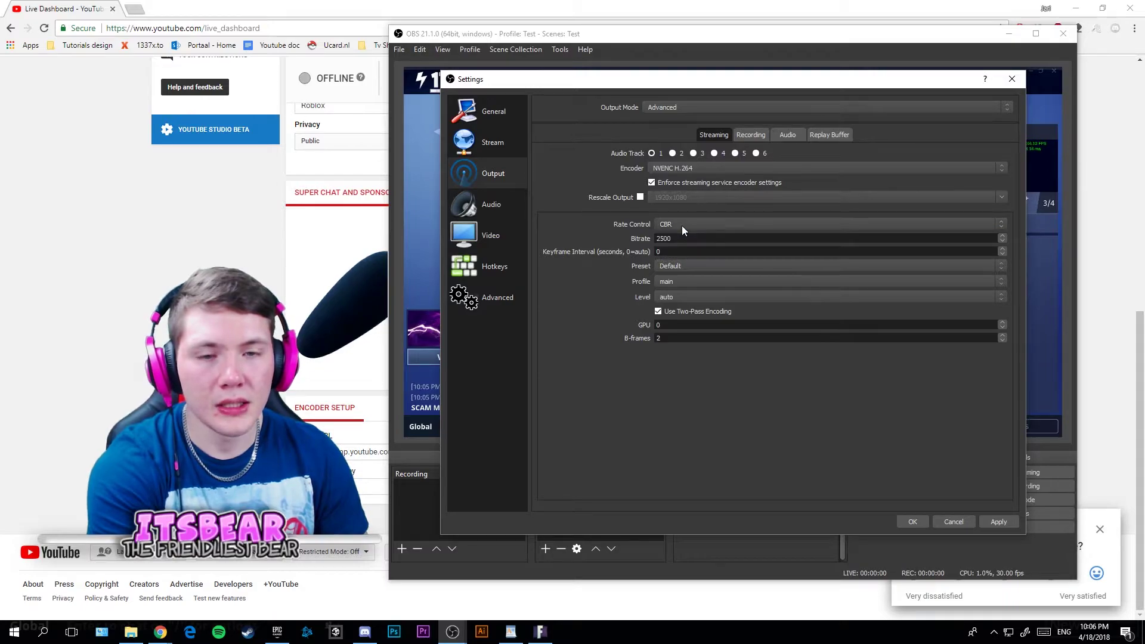
click(690, 227)
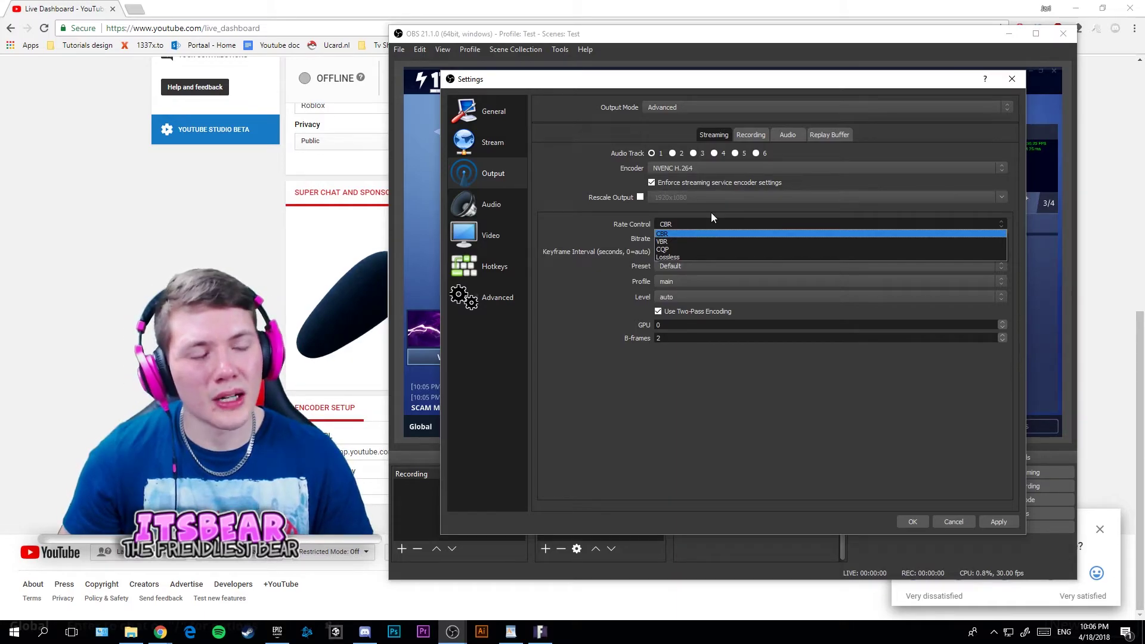
click(711, 212)
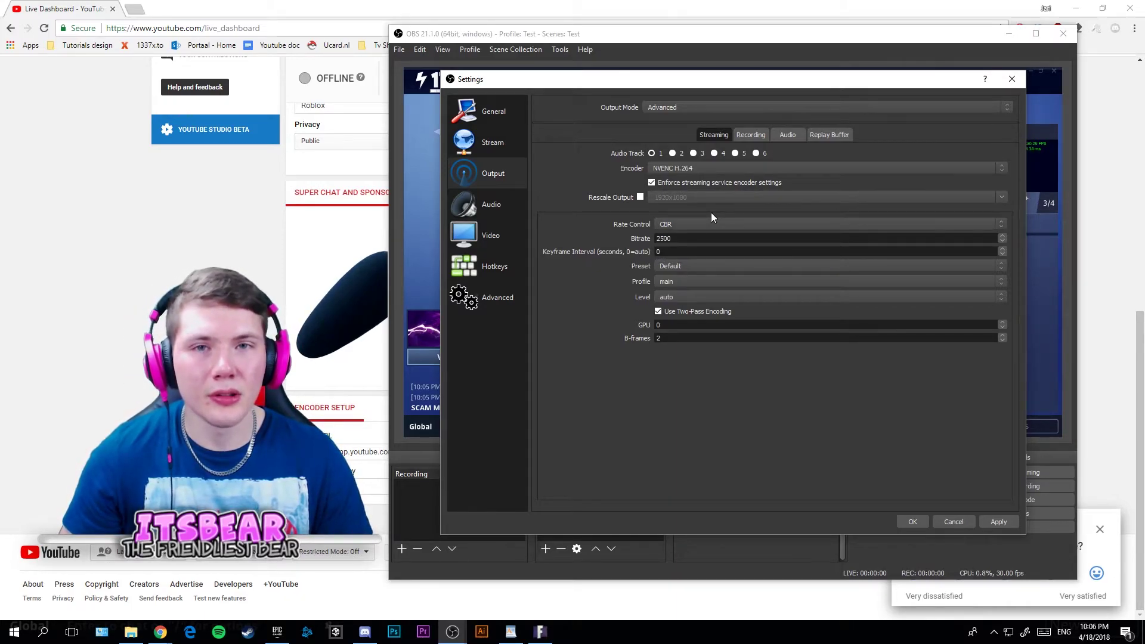
Step: Check the base and output resolutions in the Video settings and return to the Output settings
key(Tab)
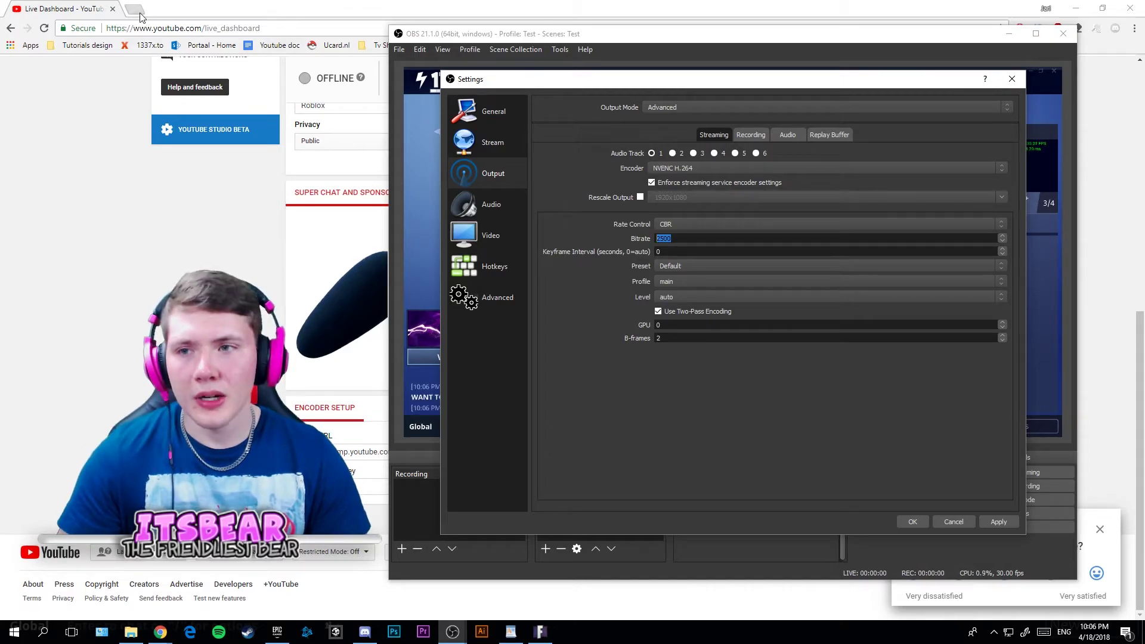
click(475, 244)
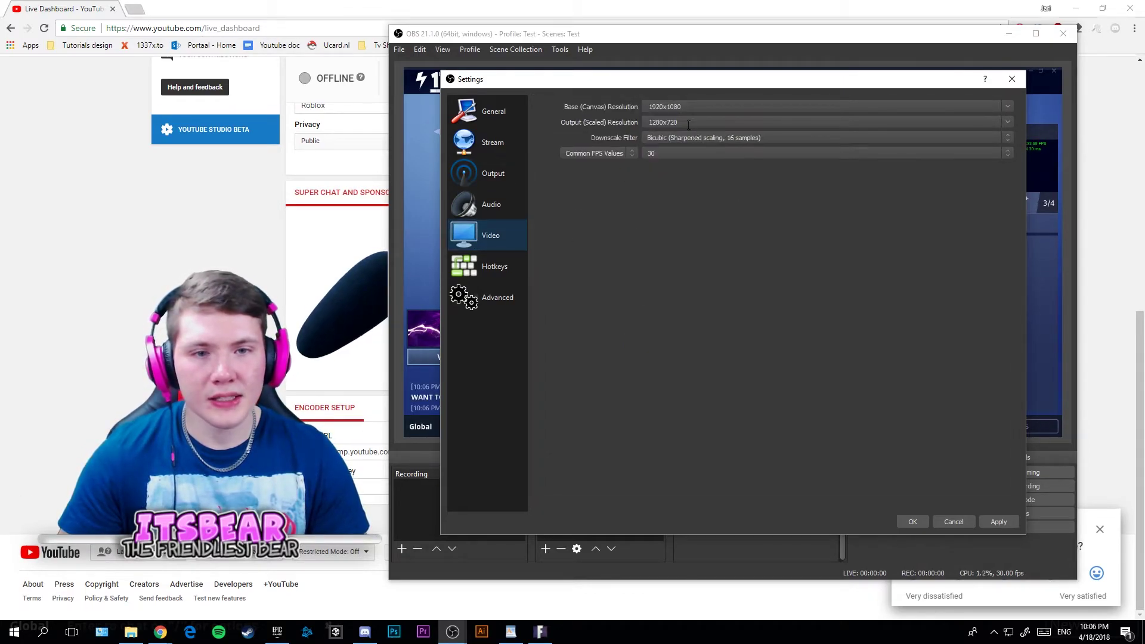
click(493, 173)
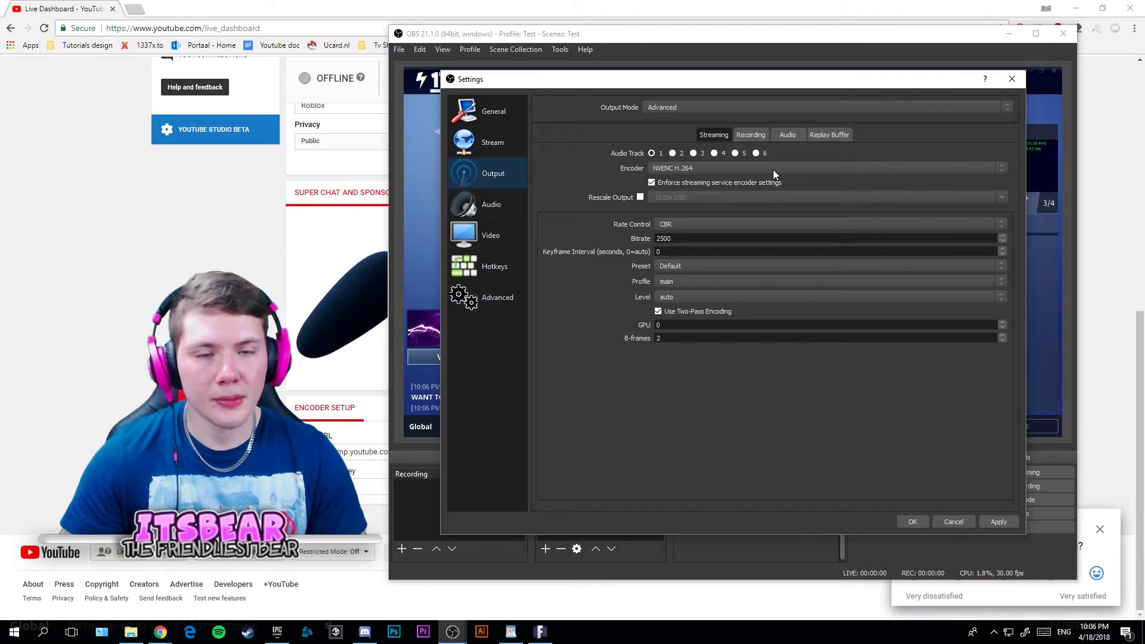
Step: Switch to Chrome, search Google for "youtube bitrate settings" and open YouTube Help's "Live encoder settings, bitrates, and resolutions" page
click(332, 51)
key(ctrl+t)
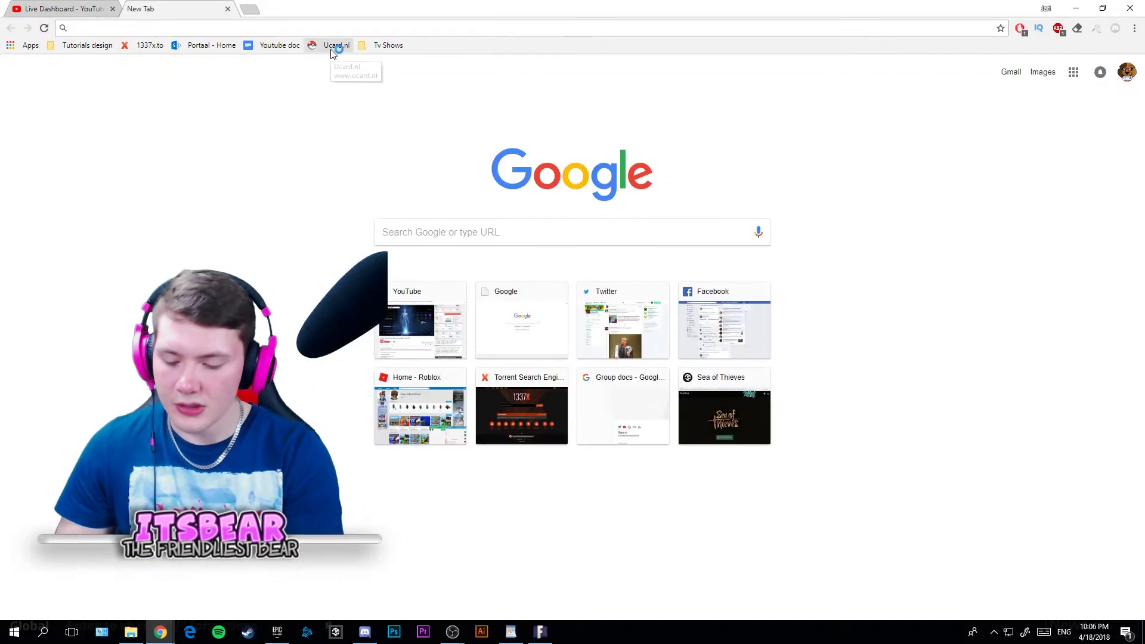
text(google.com)
key(Return)
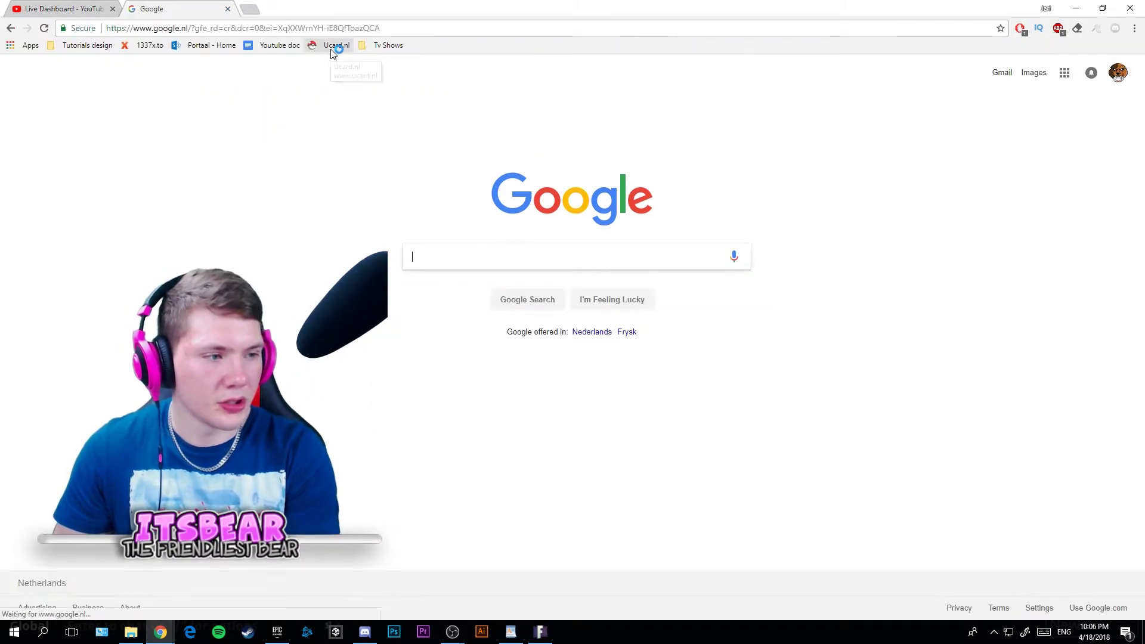
text(youtube bitrate set)
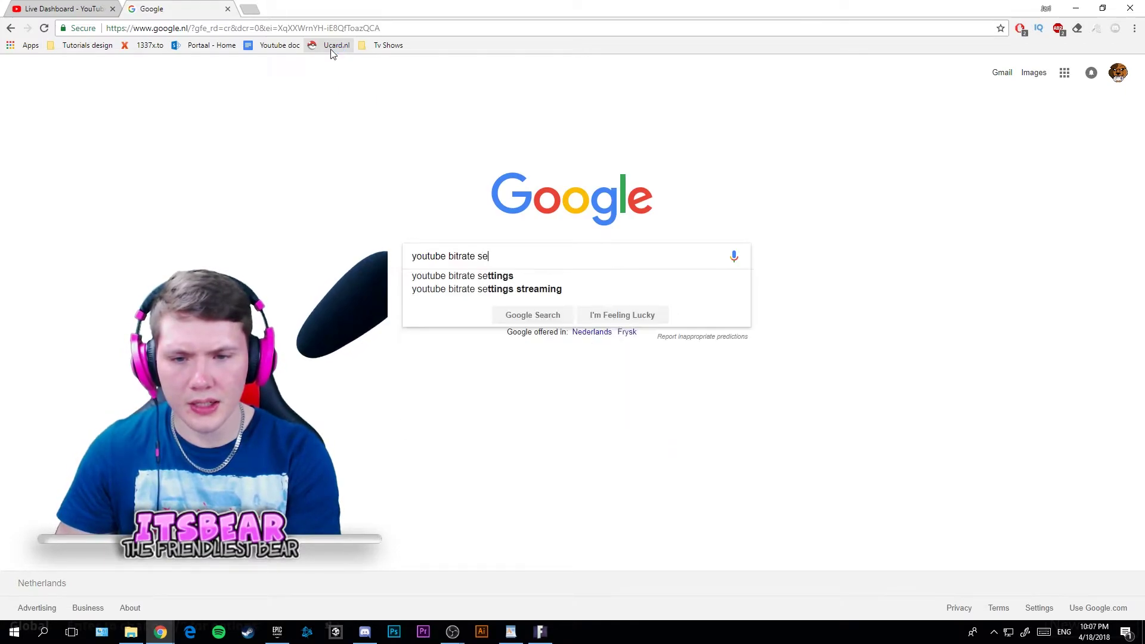
key(Down)
key(Return)
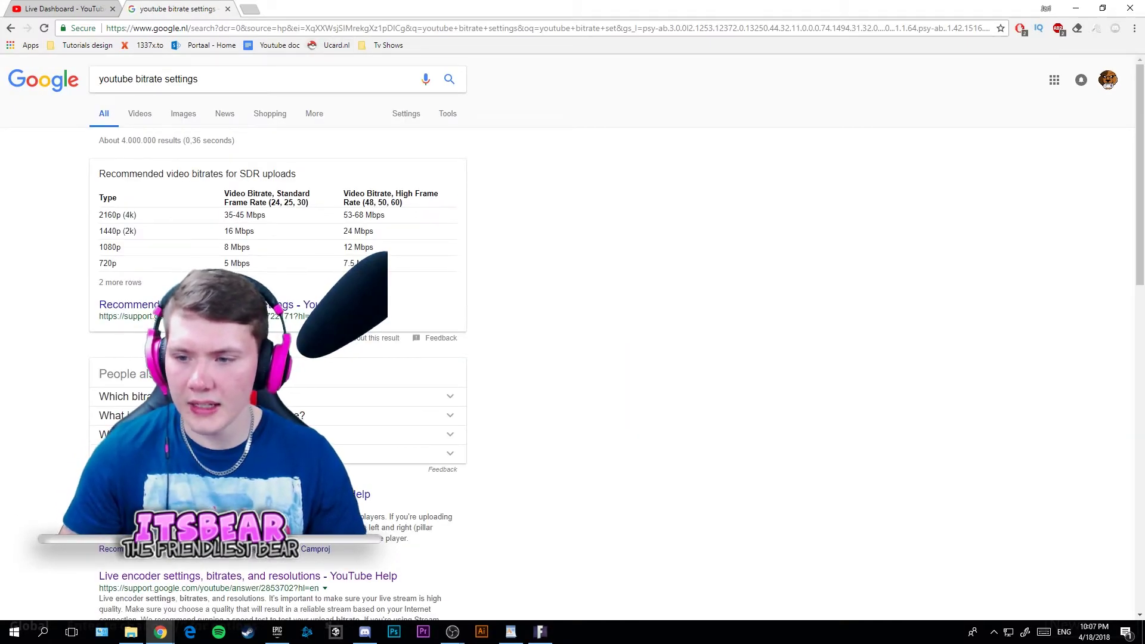
scroll(238, 406, down, 3)
click(239, 406)
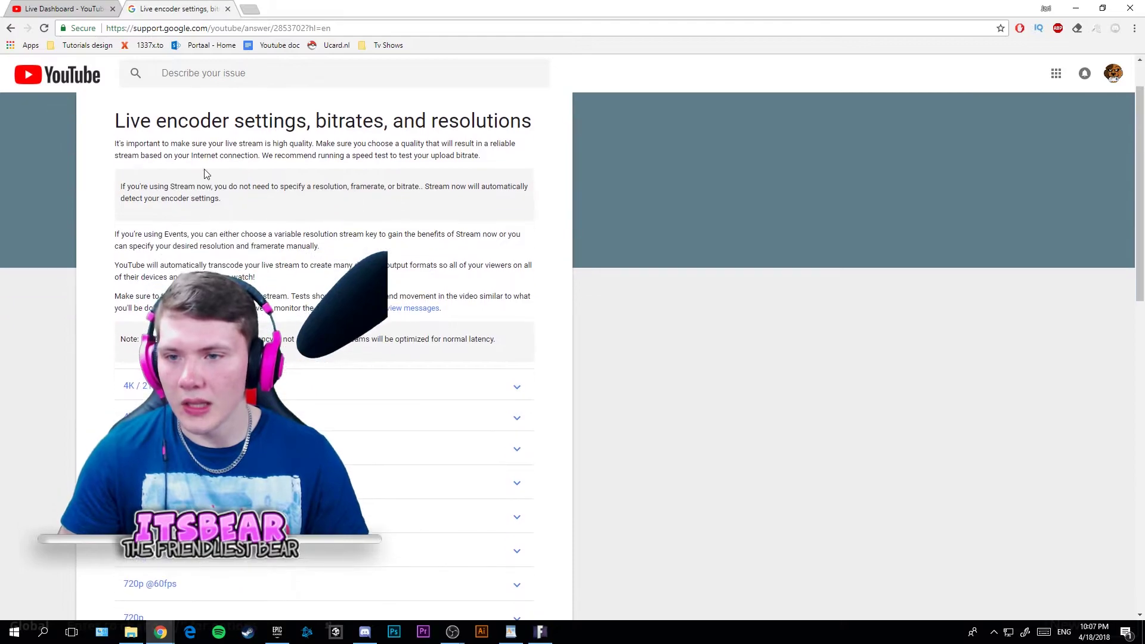
scroll(596, 352, down, 3)
right_click(266, 587)
key(Escape)
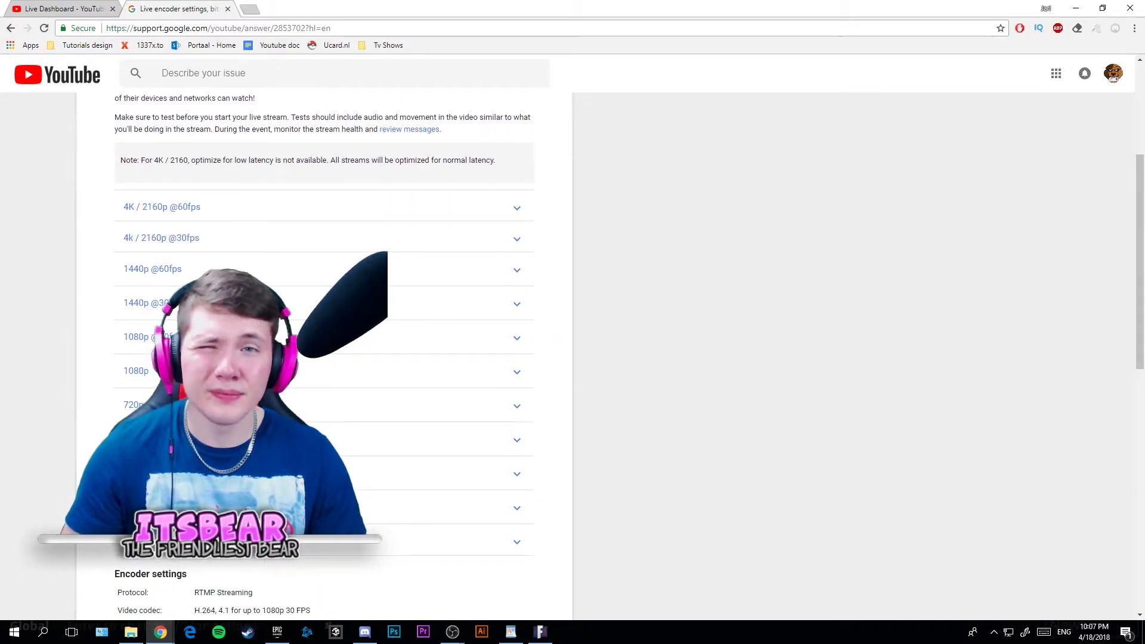
click(238, 473)
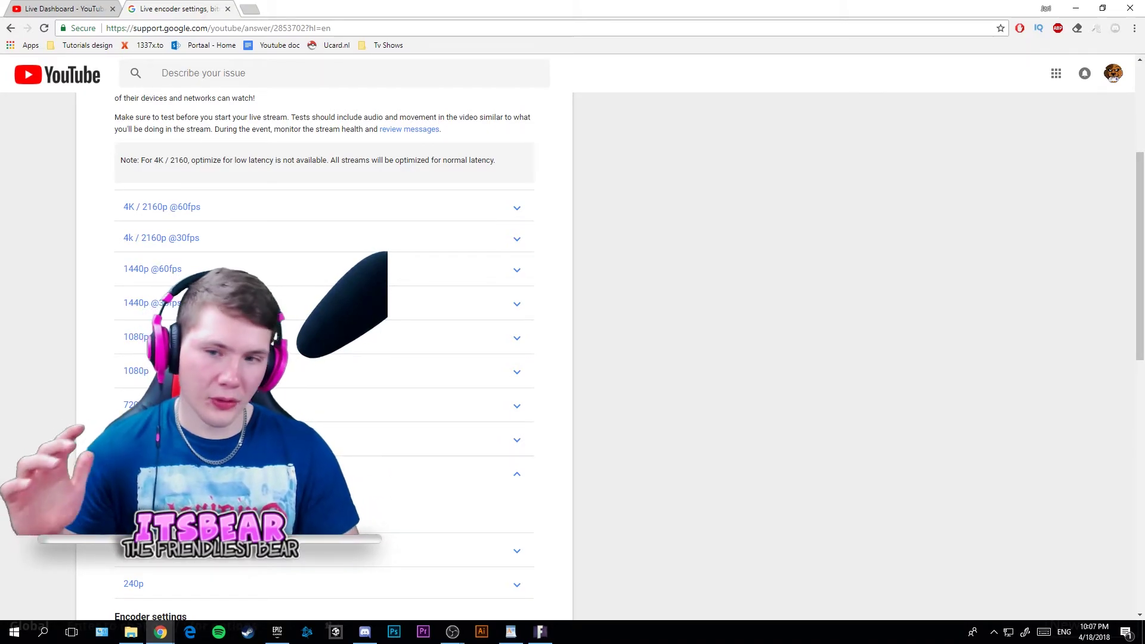
click(239, 440)
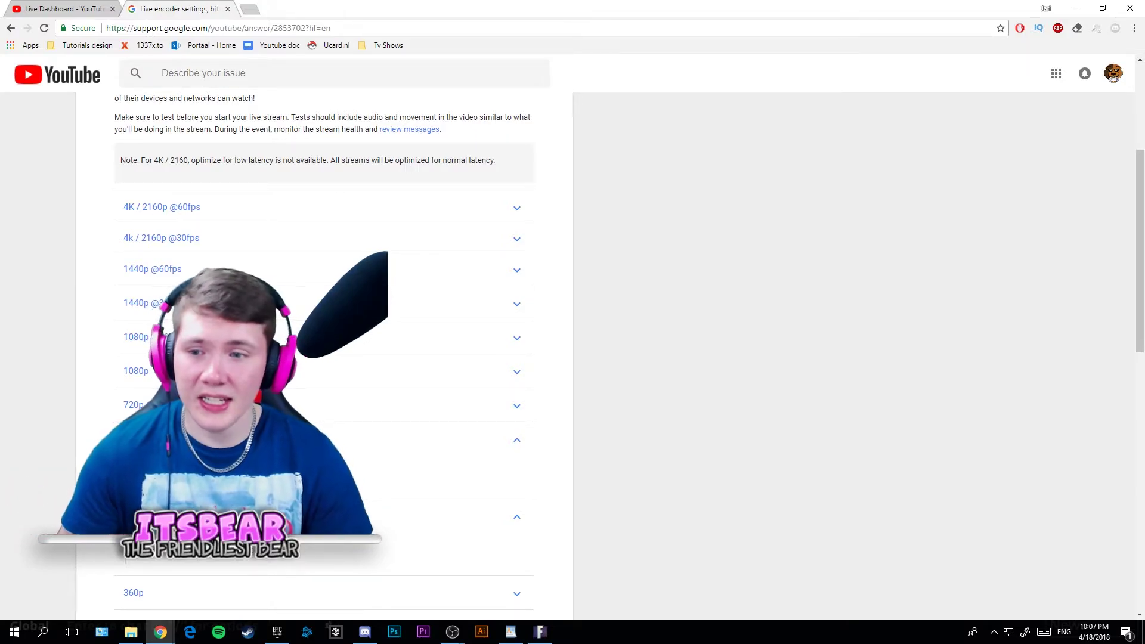
click(143, 337)
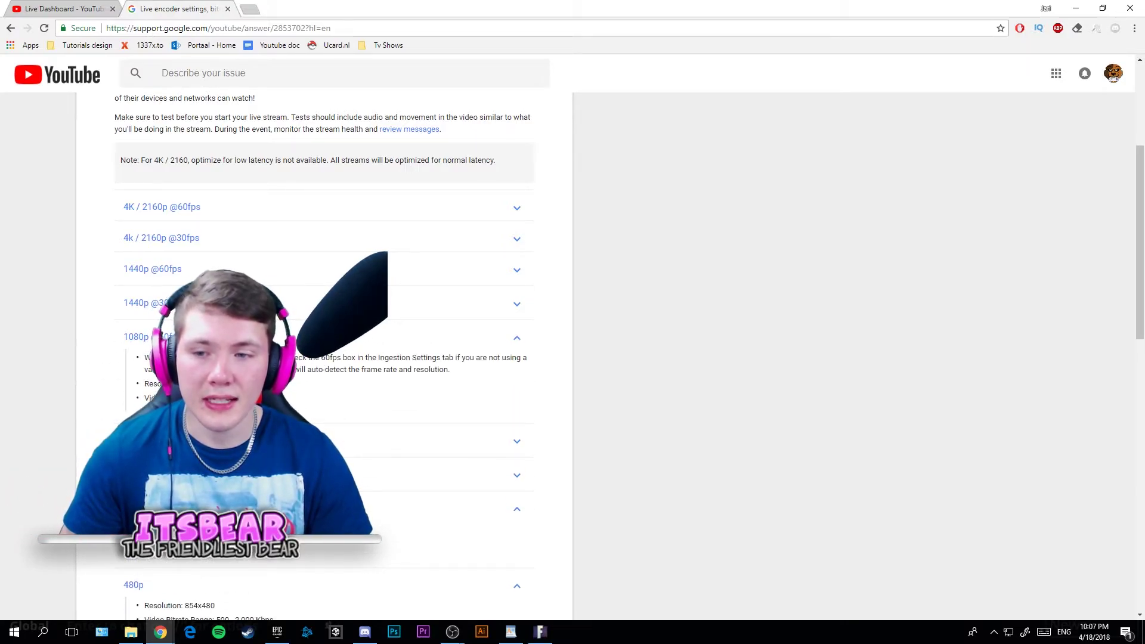
scroll(375, 440, down, 2)
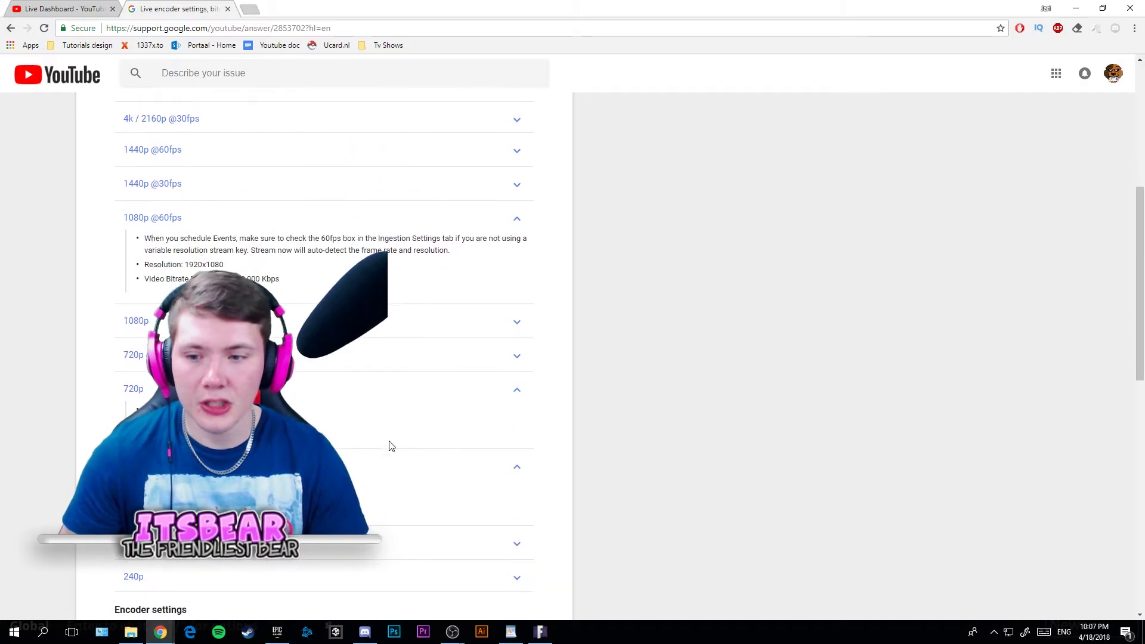
click(206, 266)
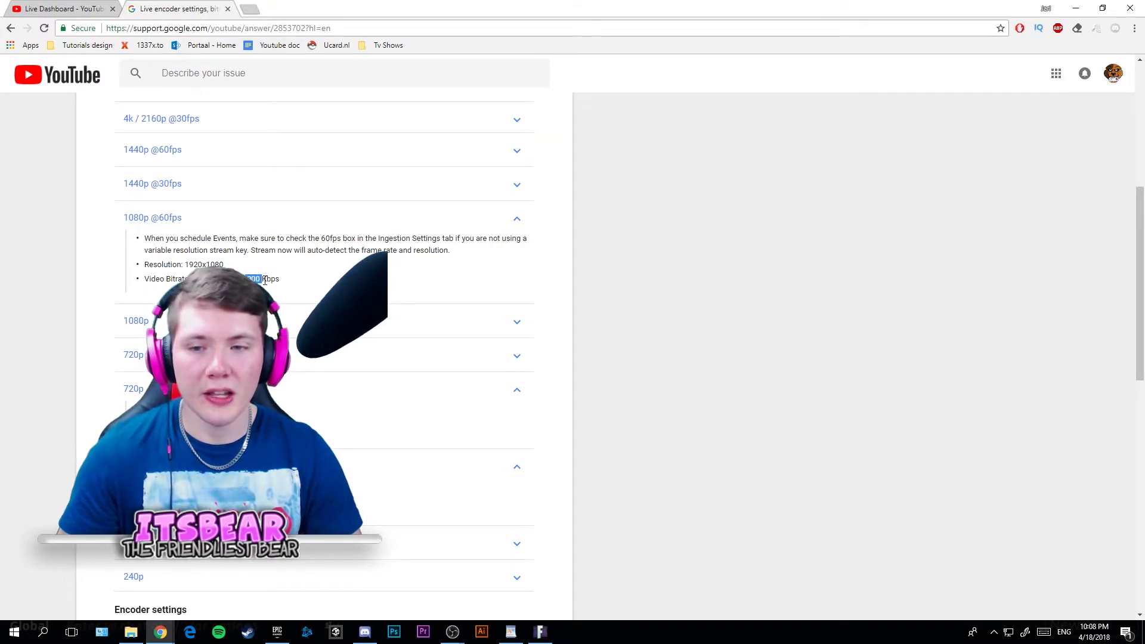
Step: Search for "speedtest" in a new browser tab, open Speedtest by Ookla and run the connection test
click(249, 8)
text(g)
key(BackSpace)
key(BackSpace)
text(speedtest&oq=speed&aqs=chrome.1.69i57j0l5.5521j0j7&sourceid=chrome&ie=UTF-8)
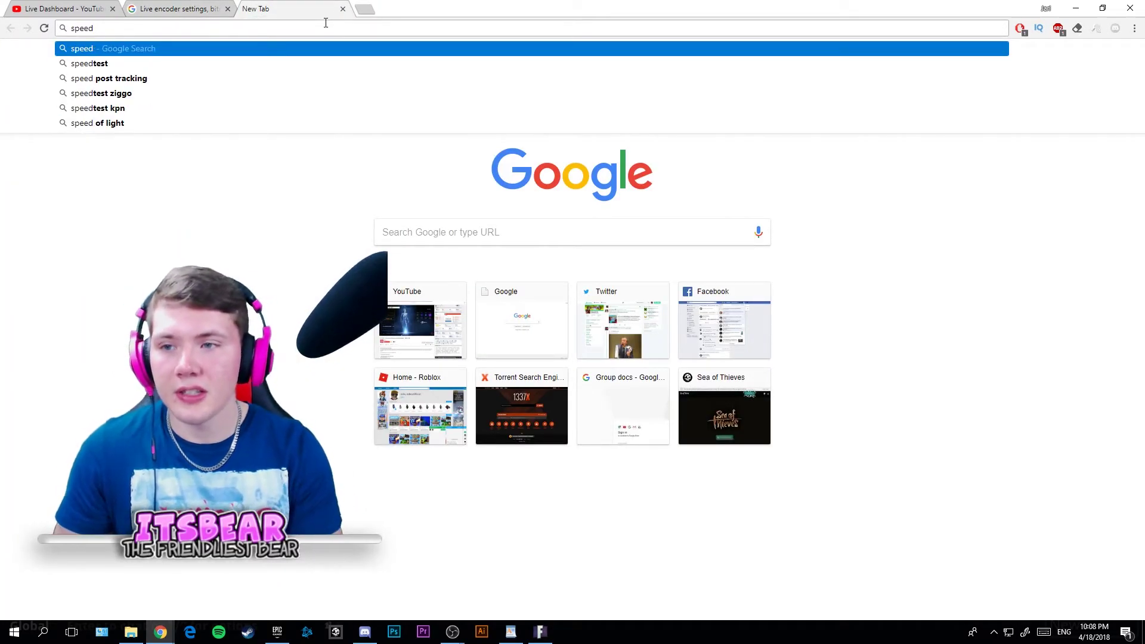
click(203, 63)
click(174, 78)
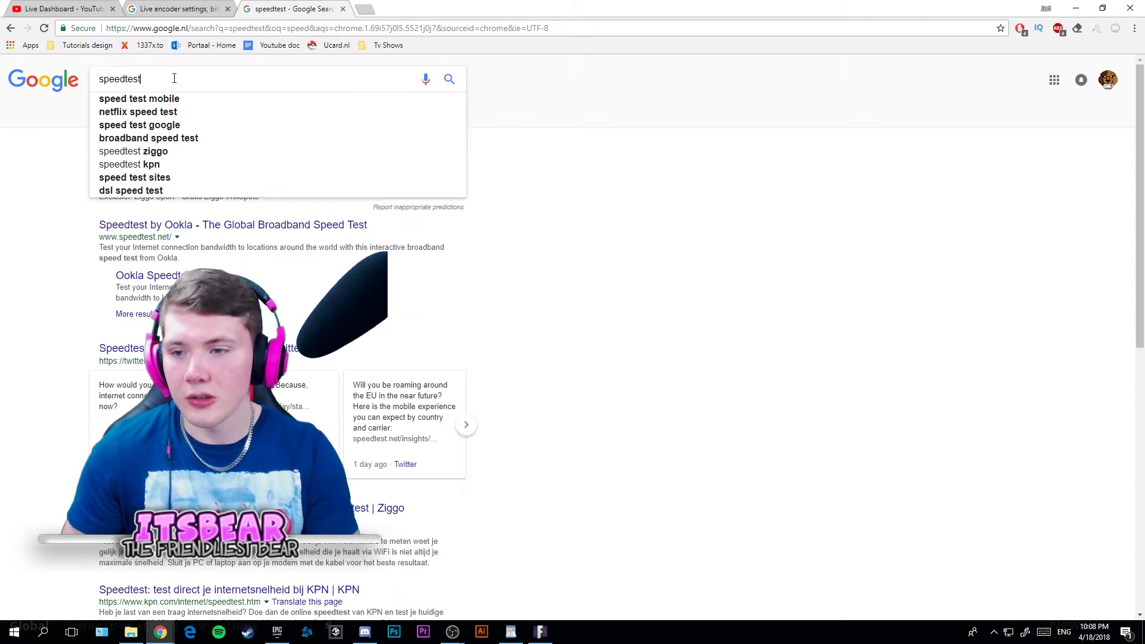
click(233, 225)
click(544, 281)
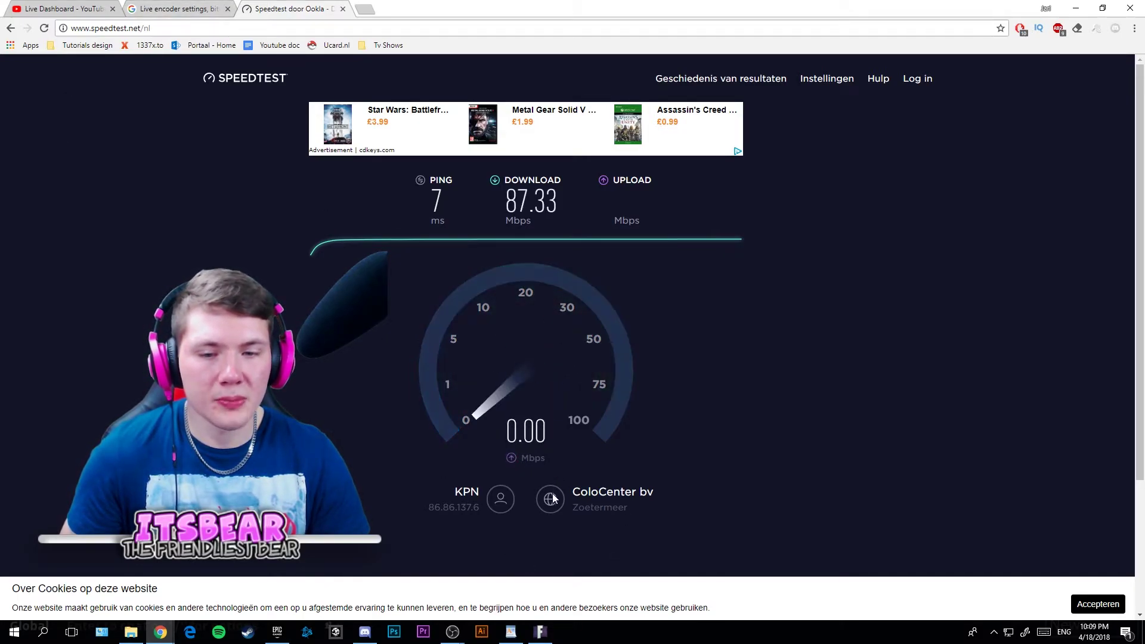
Step: Convert the measured download speed with a Google search for "87.33 mbps to kbps" in a new tab
double_click(556, 194)
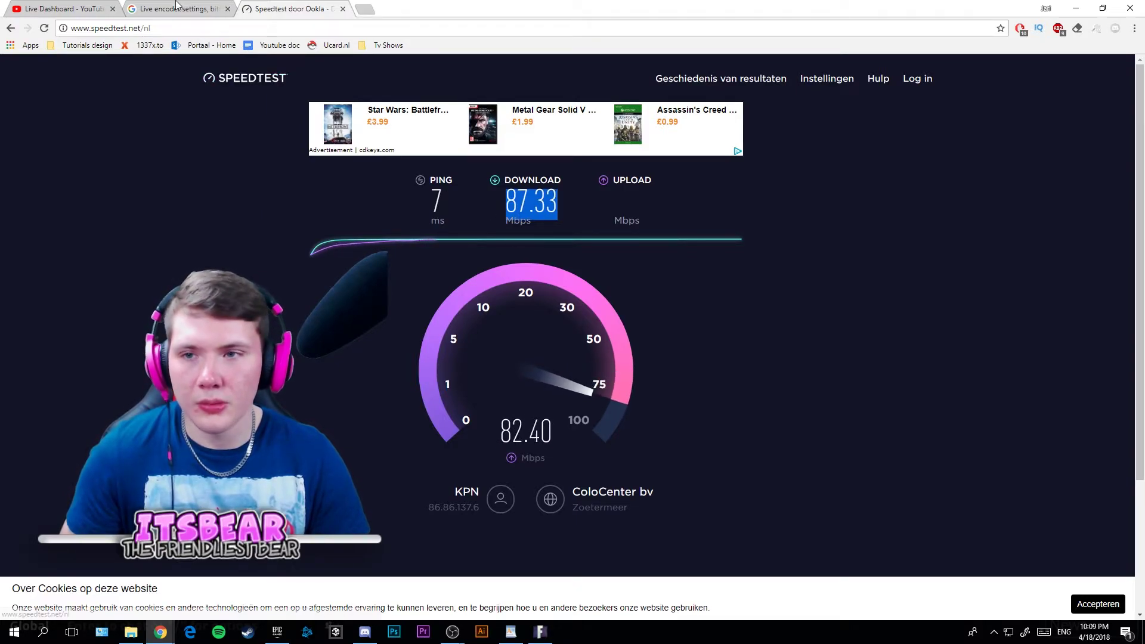
click(365, 9)
text(go)
key(Return)
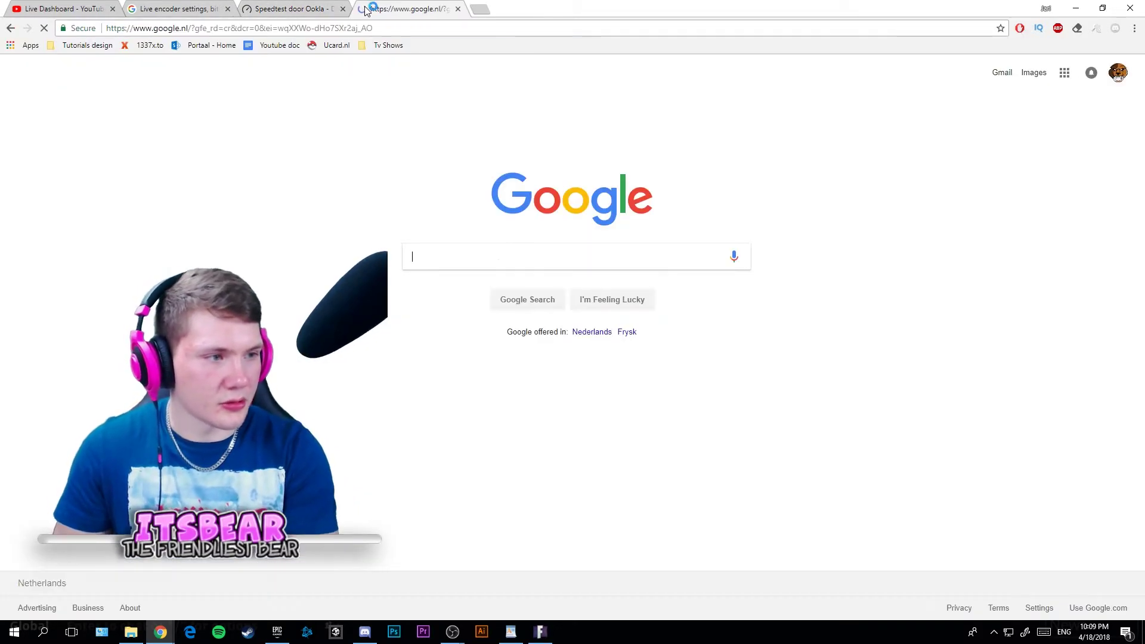
text(87.33 mbps to kbp)
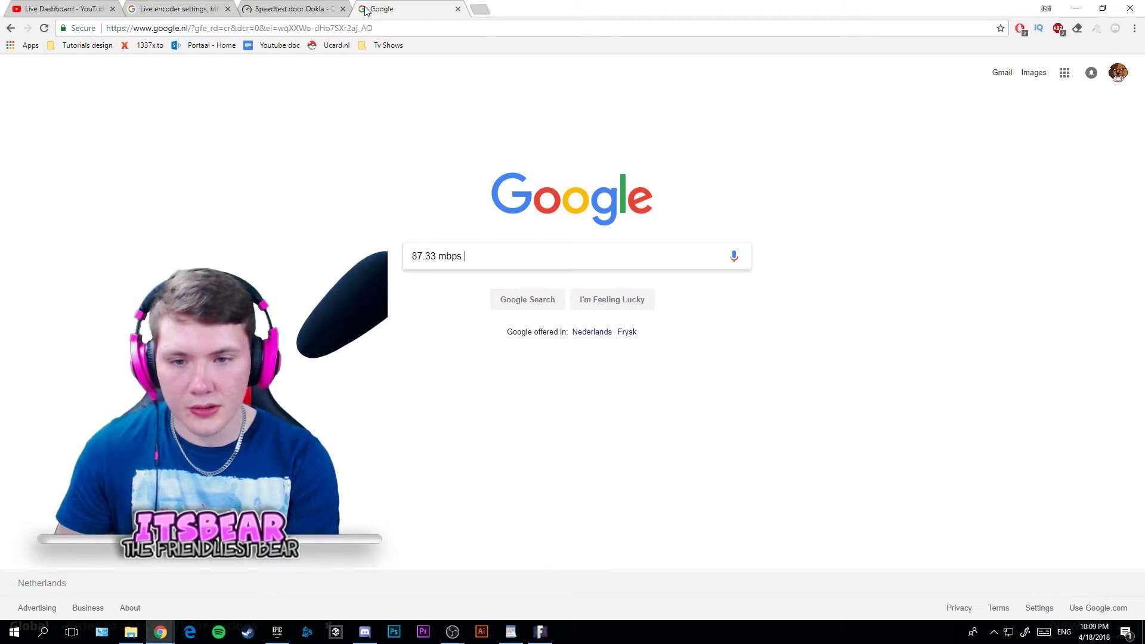
text(s)
key(Return)
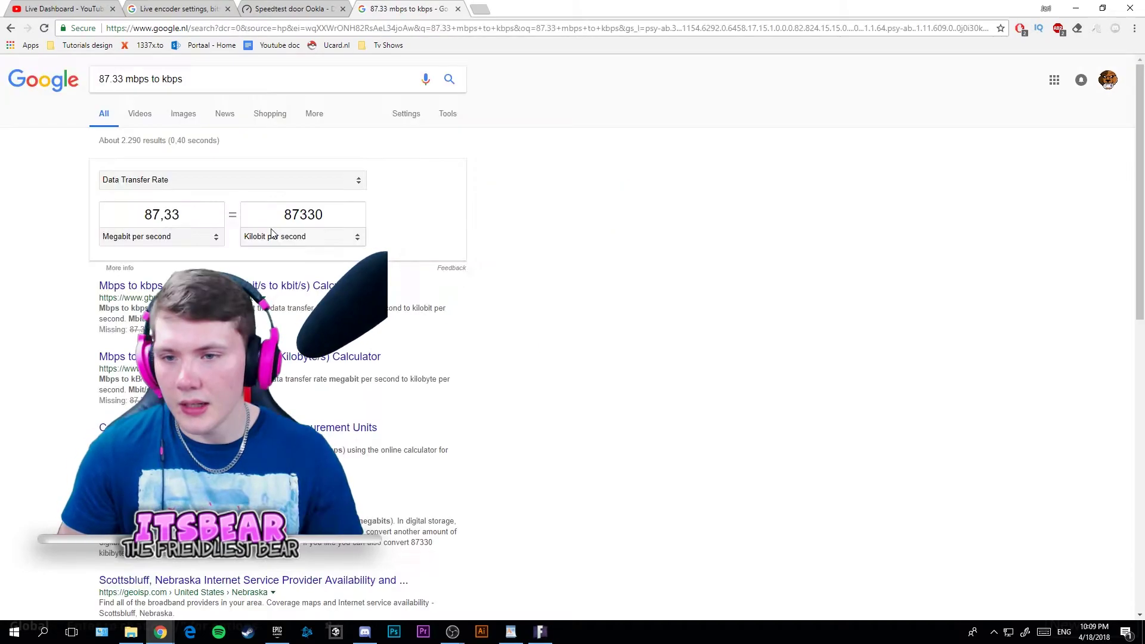
drag(279, 214, 332, 211)
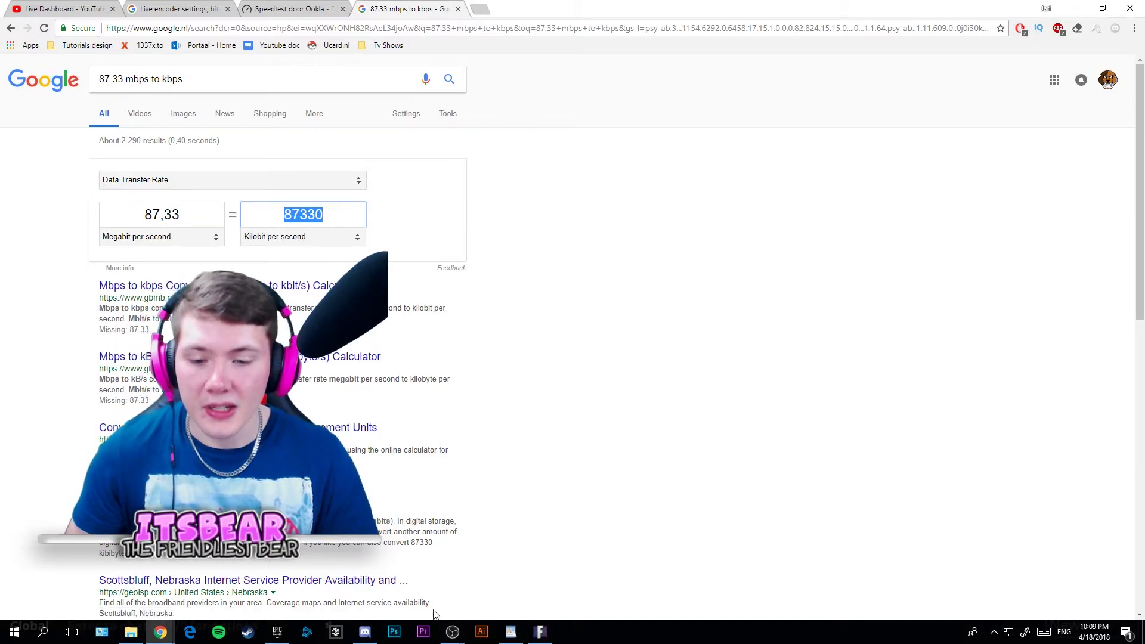
Step: Switch to the OBS settings window and set the streaming bitrate to 9000 and the keyframe interval to 2 seconds
mouse_move(453, 632)
mouse_move(476, 593)
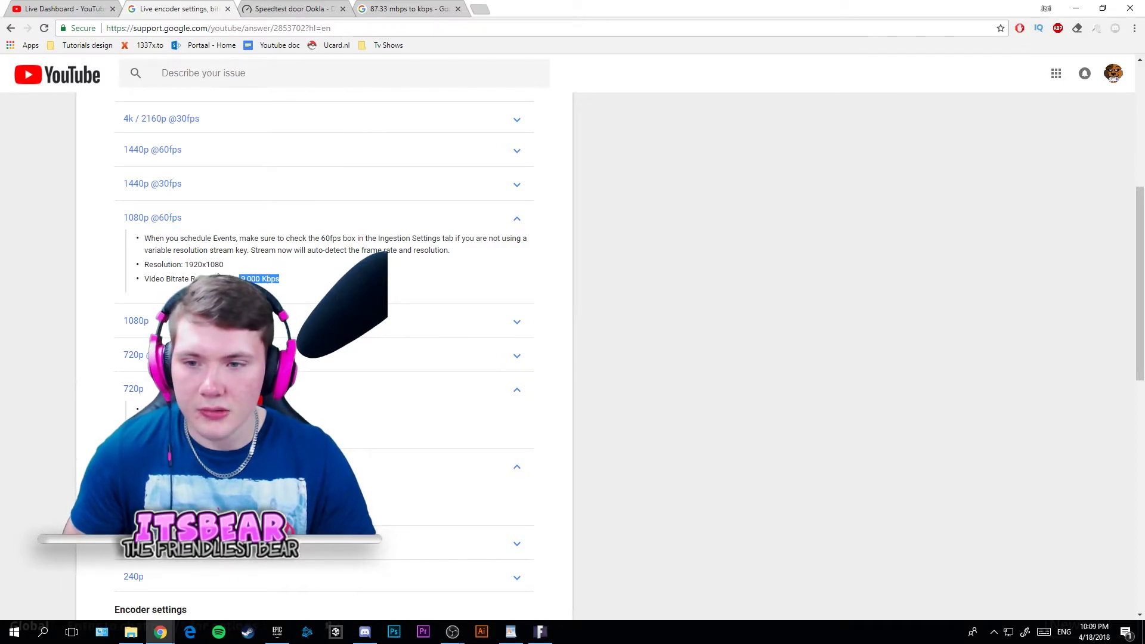
mouse_move(452, 632)
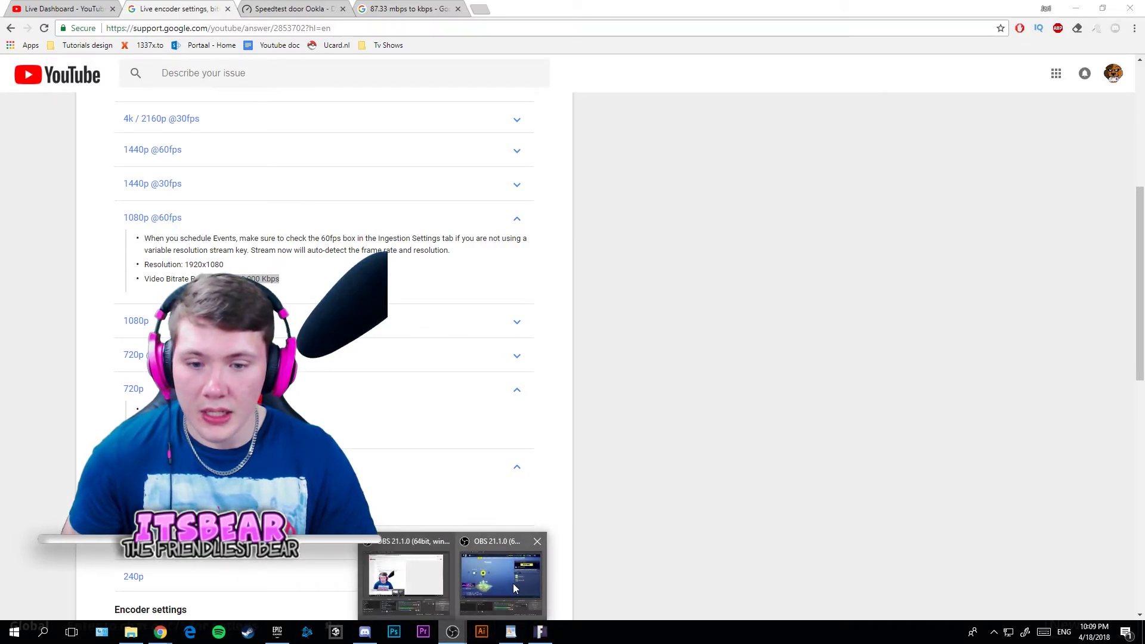
click(505, 582)
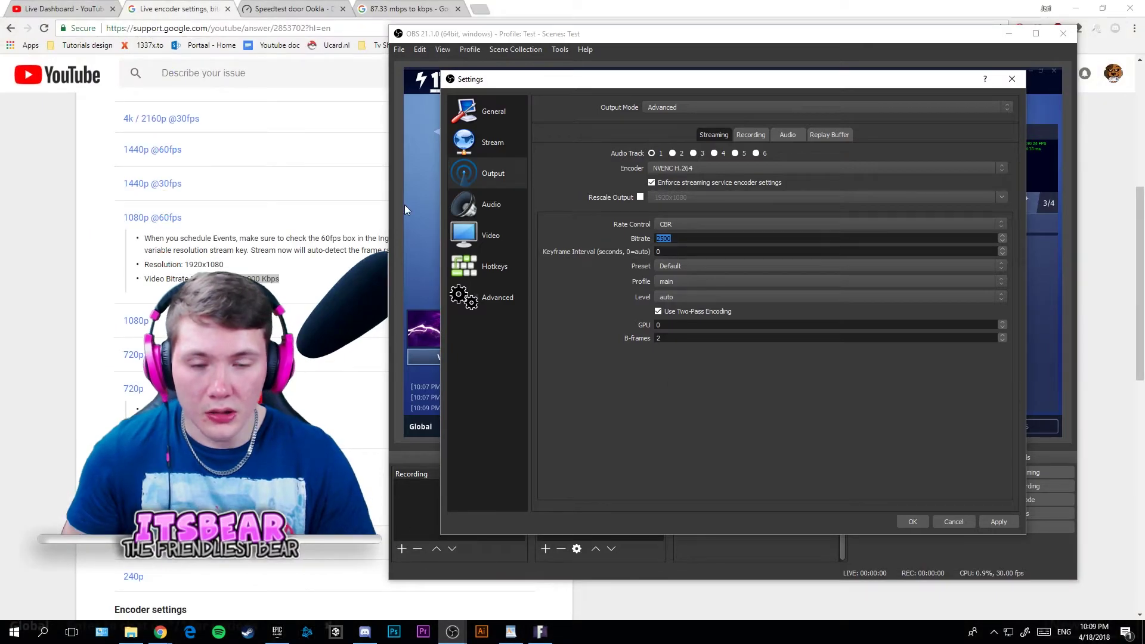
text(90)
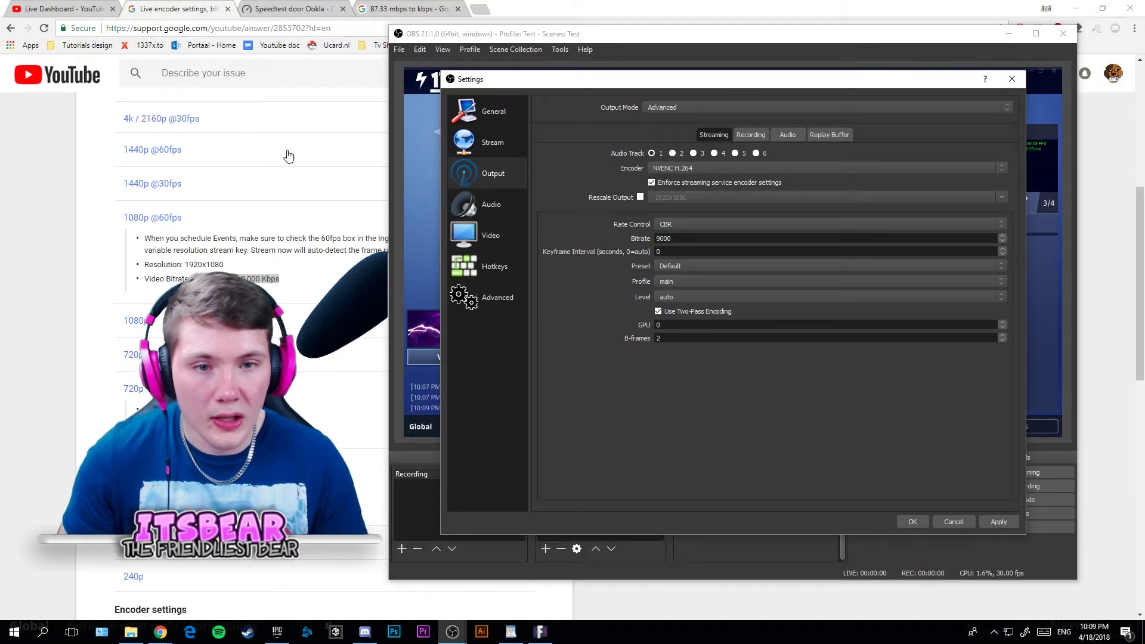
key(Tab)
text(2)
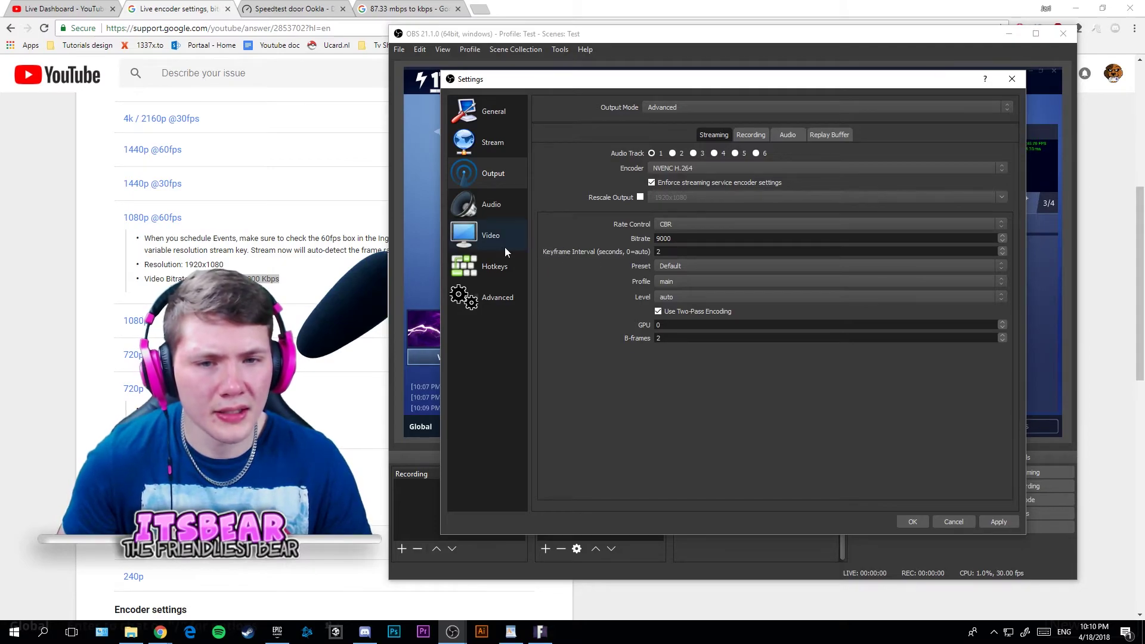
Step: Examine the available Preset, Profile and Level options of the streaming encoder without changing them
click(698, 267)
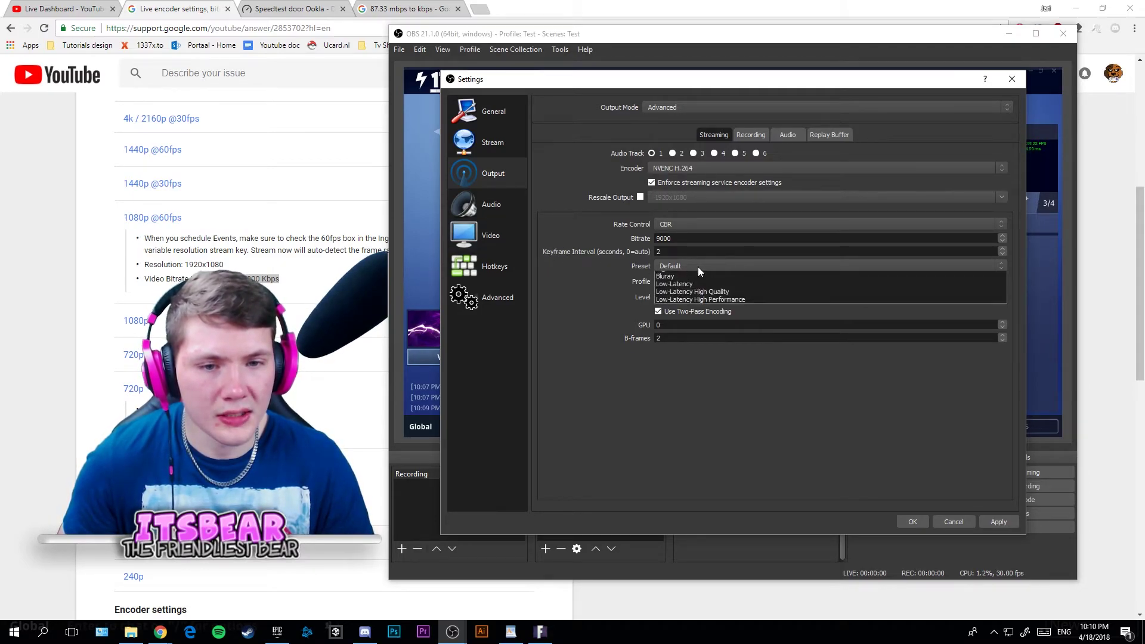
click(700, 267)
click(700, 267)
click(700, 267)
click(700, 267)
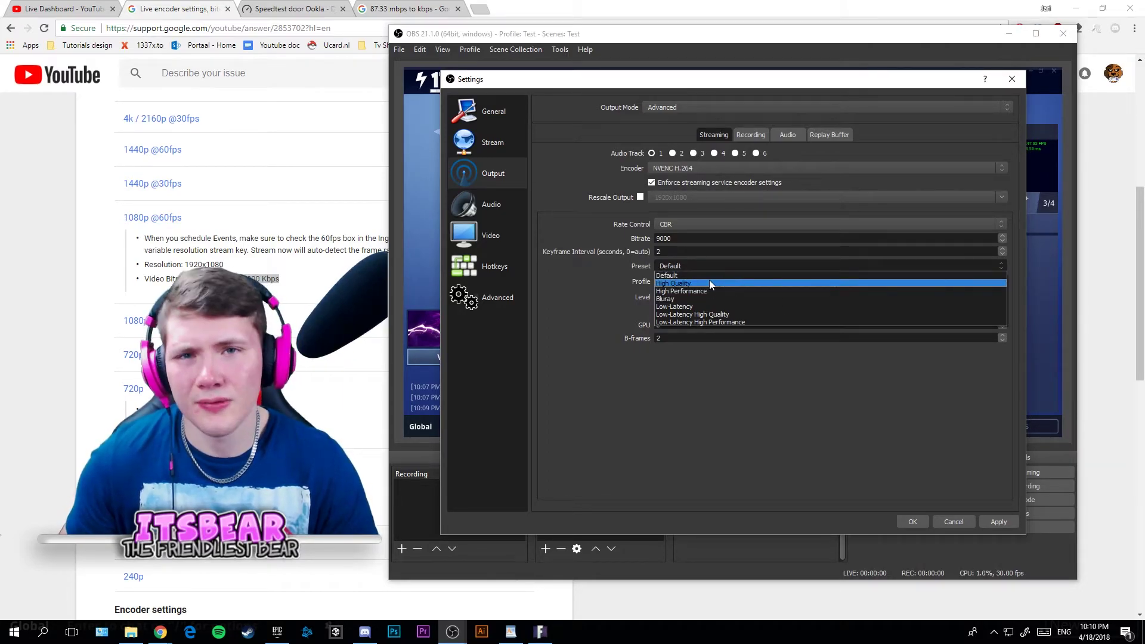
click(717, 266)
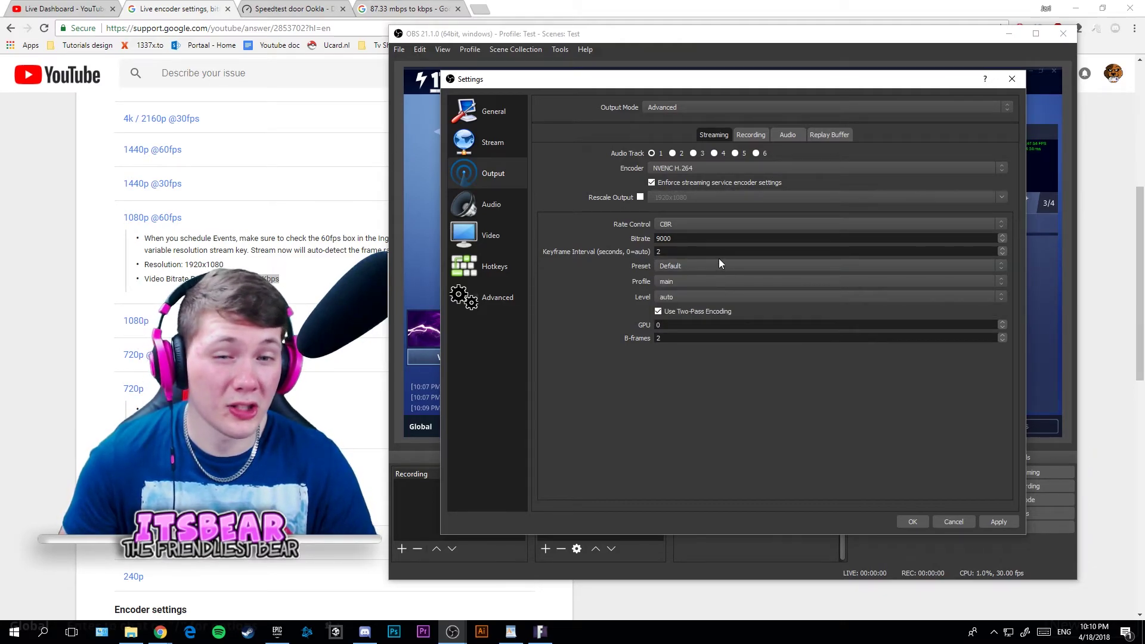
click(717, 262)
click(707, 266)
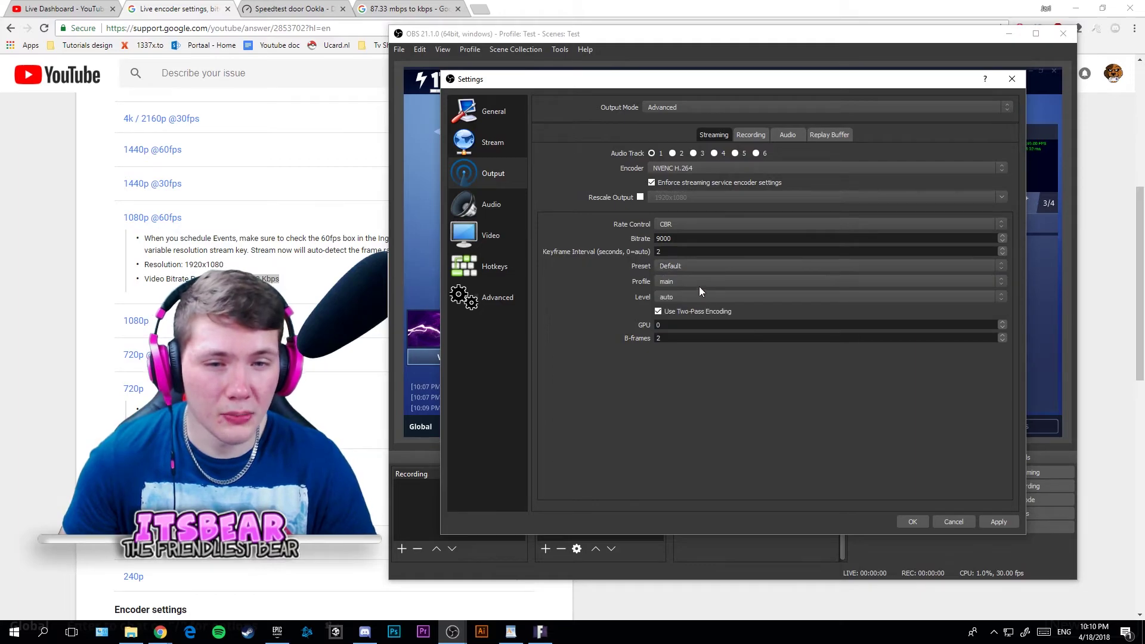
click(698, 285)
click(695, 284)
click(696, 290)
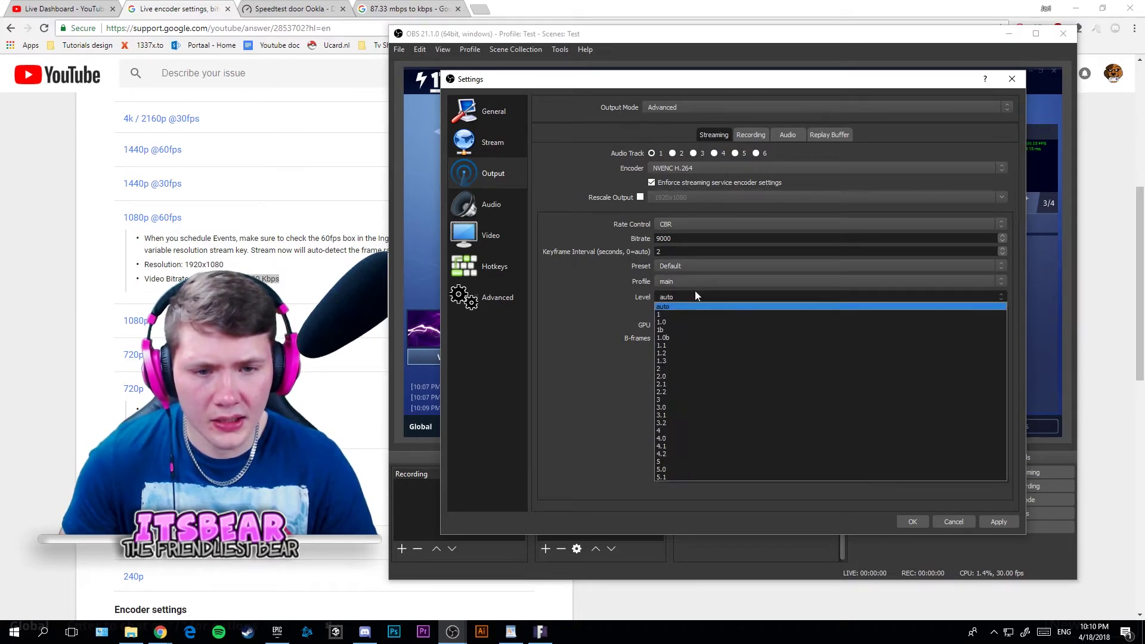
click(695, 293)
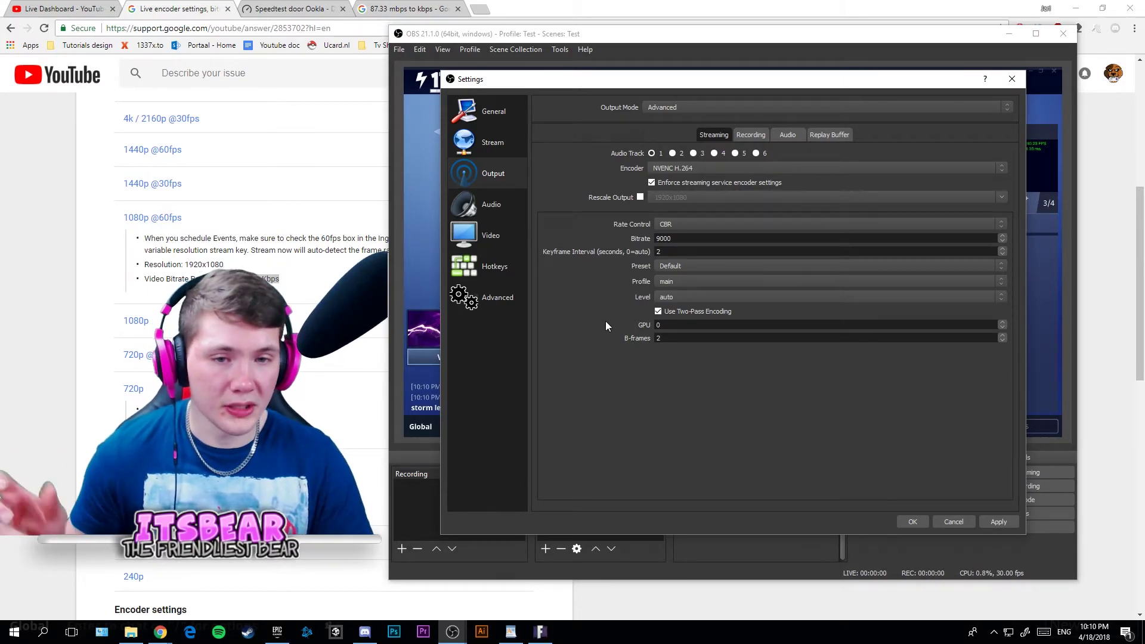
Step: Set the recording format to mp4 in the recording output settings
click(750, 136)
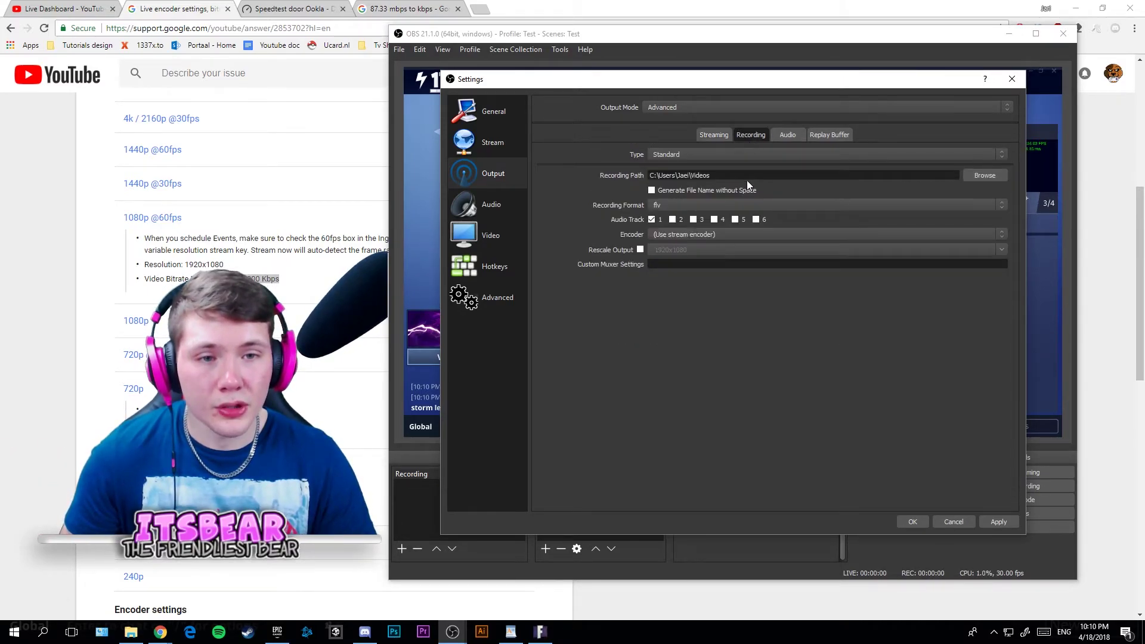
click(661, 233)
click(678, 206)
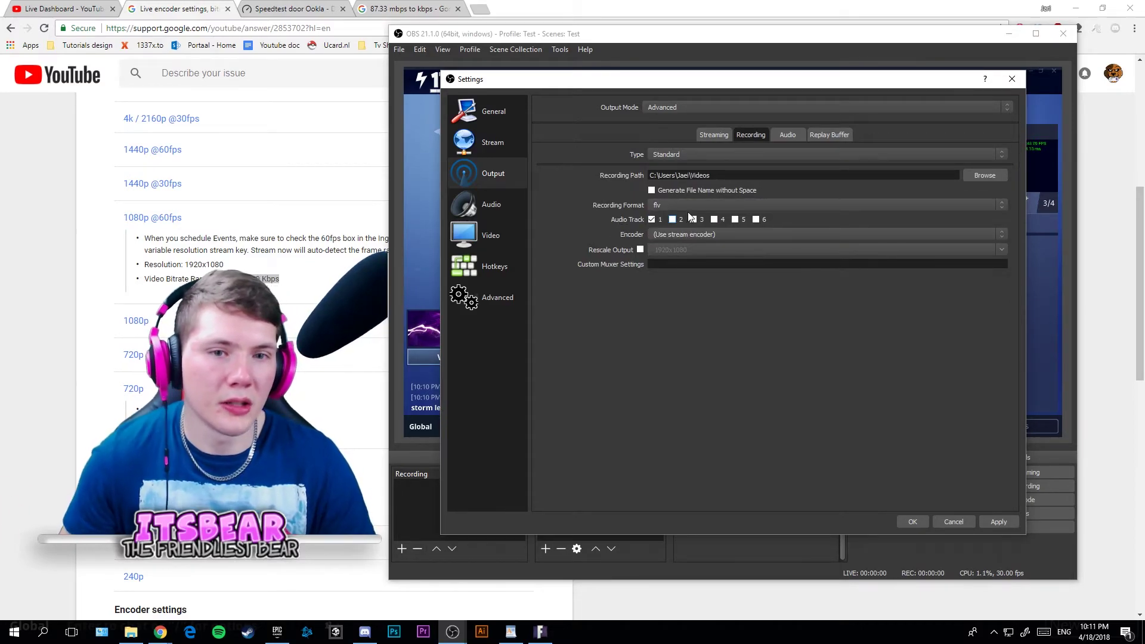
click(713, 204)
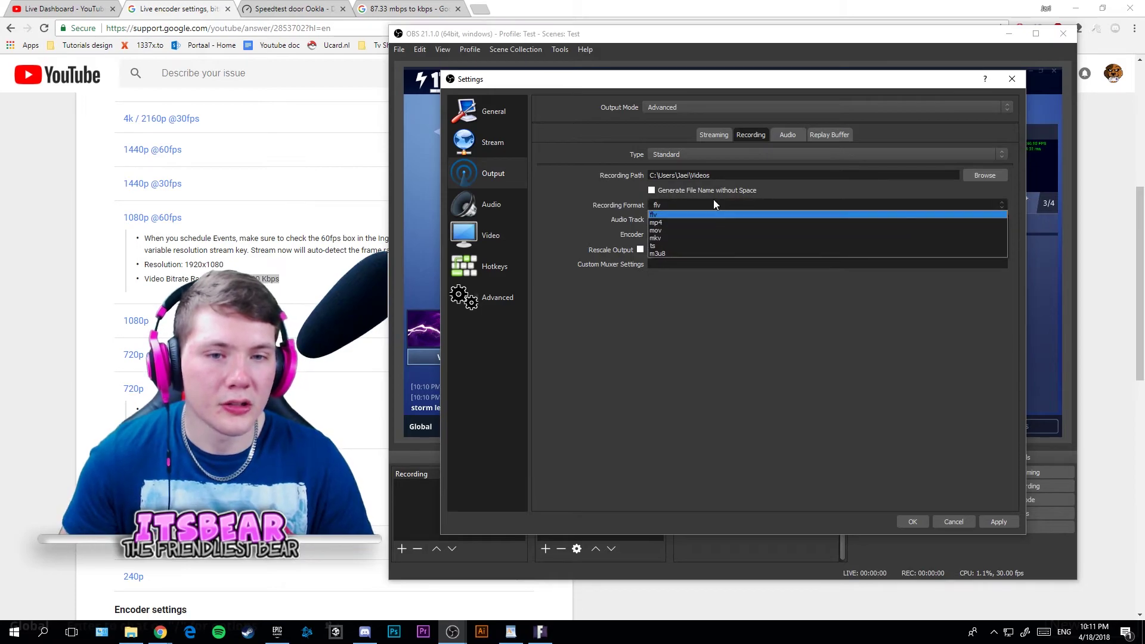
click(669, 224)
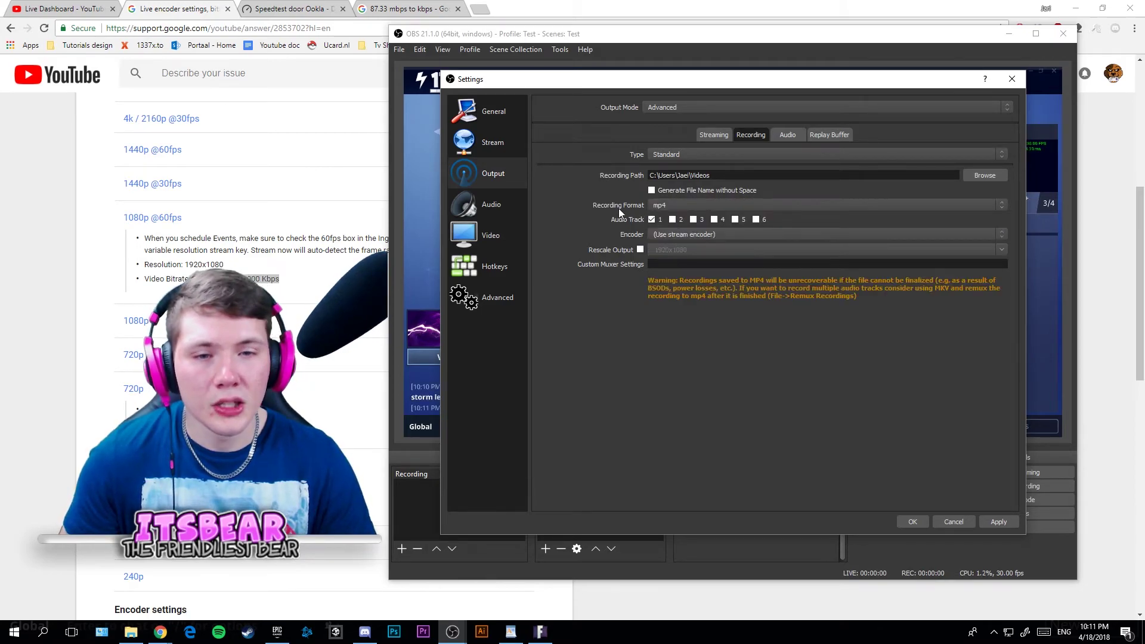
click(677, 206)
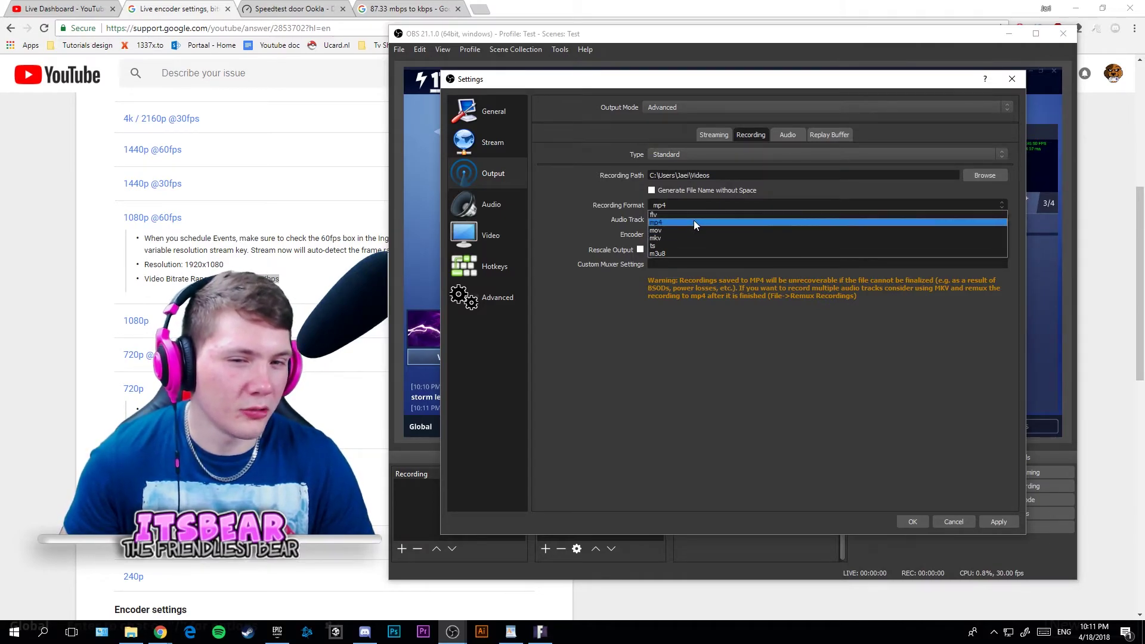
click(663, 221)
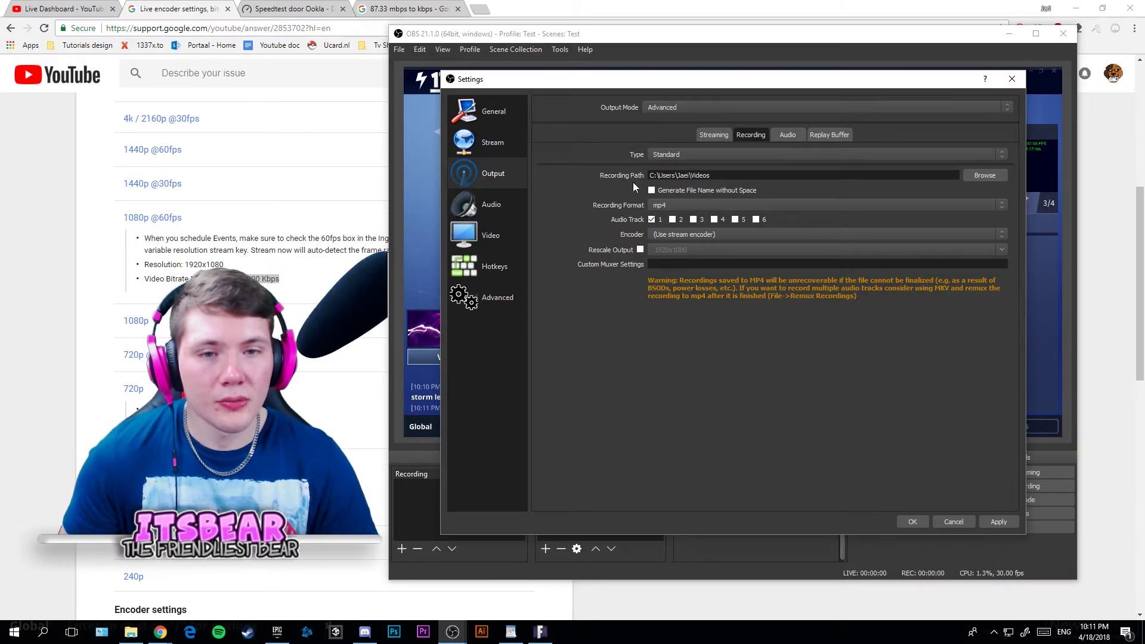
Step: Set the recording path to the OBS Footage folder in D:/Youtube Studio/Recording Footage
click(984, 176)
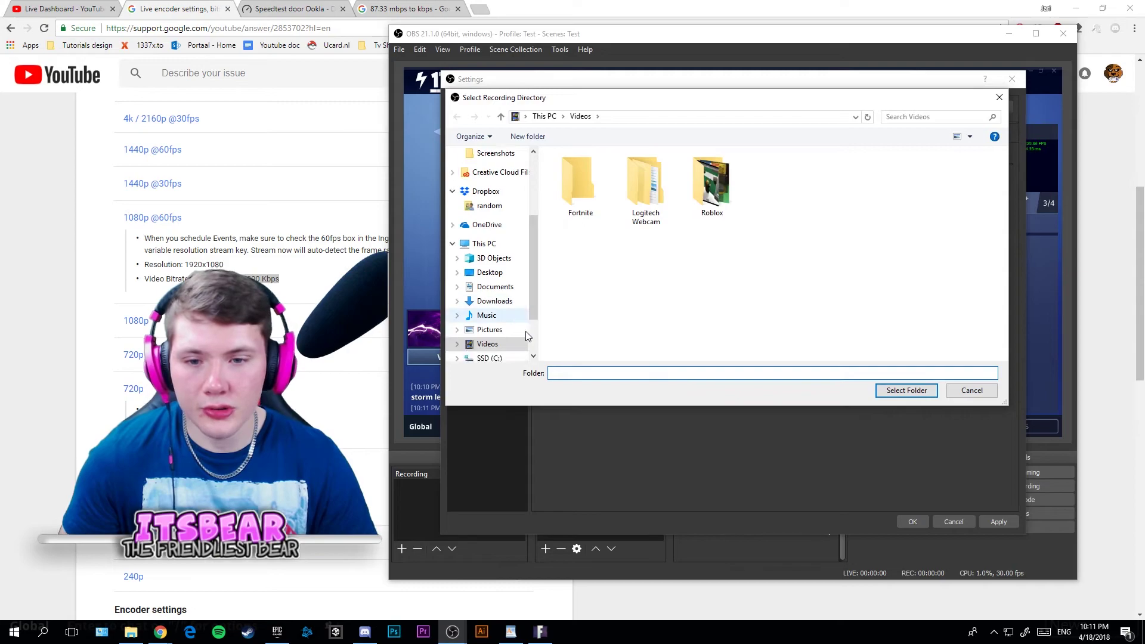
click(491, 339)
double_click(656, 280)
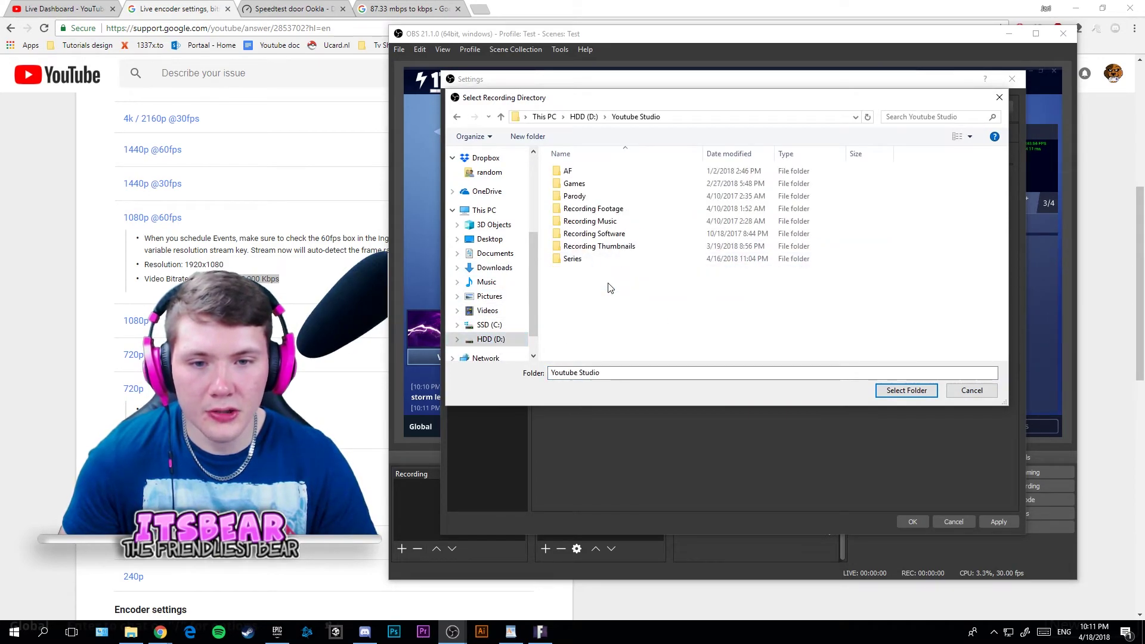
double_click(616, 209)
click(614, 220)
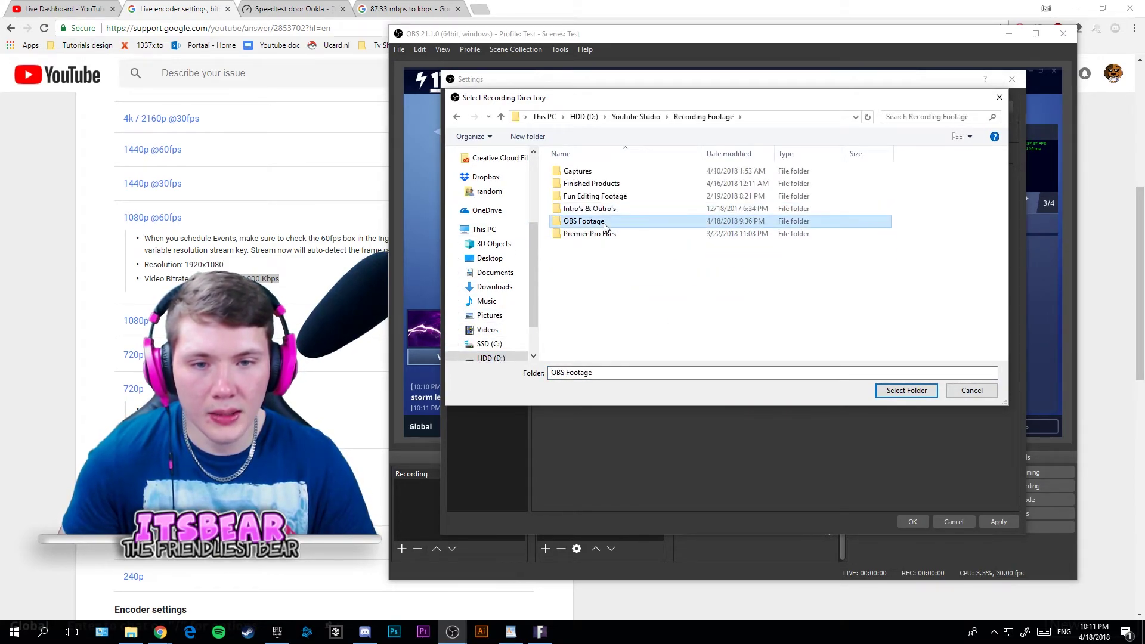
click(907, 390)
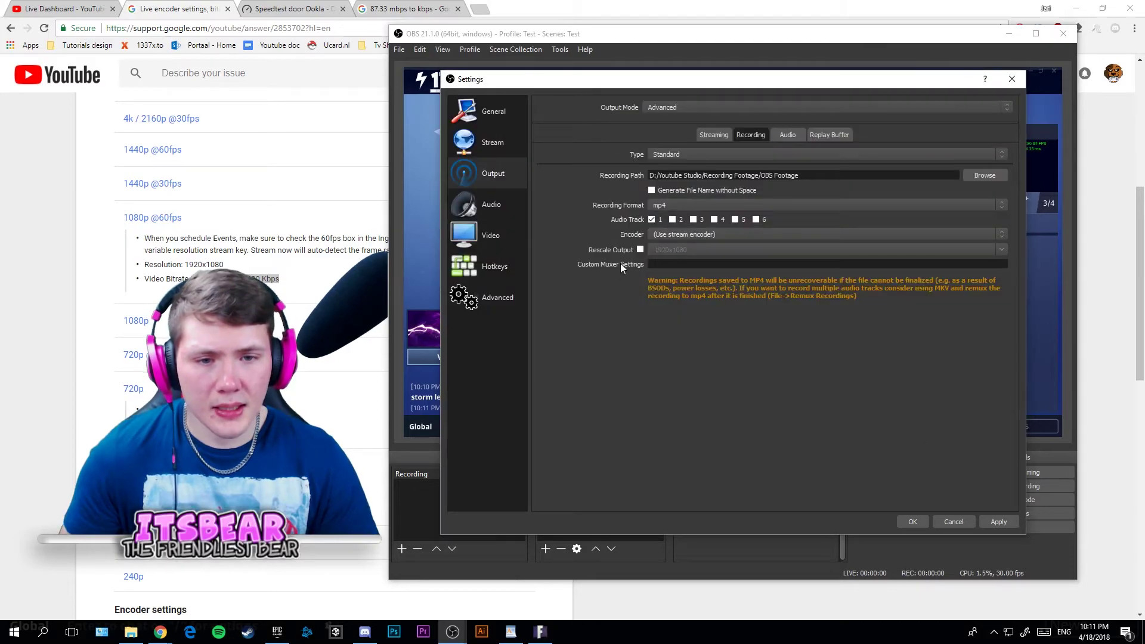
Step: Set the recording encoder to NVENC H.264 with a bitrate of 26000 and a keyframe interval of 2 seconds
click(687, 238)
click(702, 247)
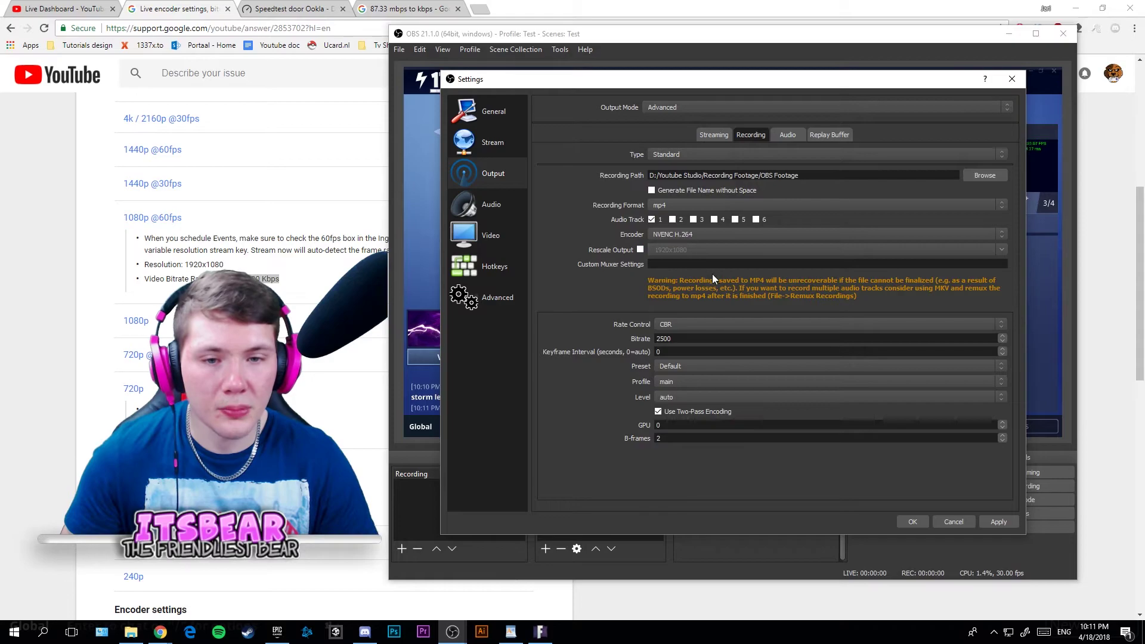
double_click(749, 340)
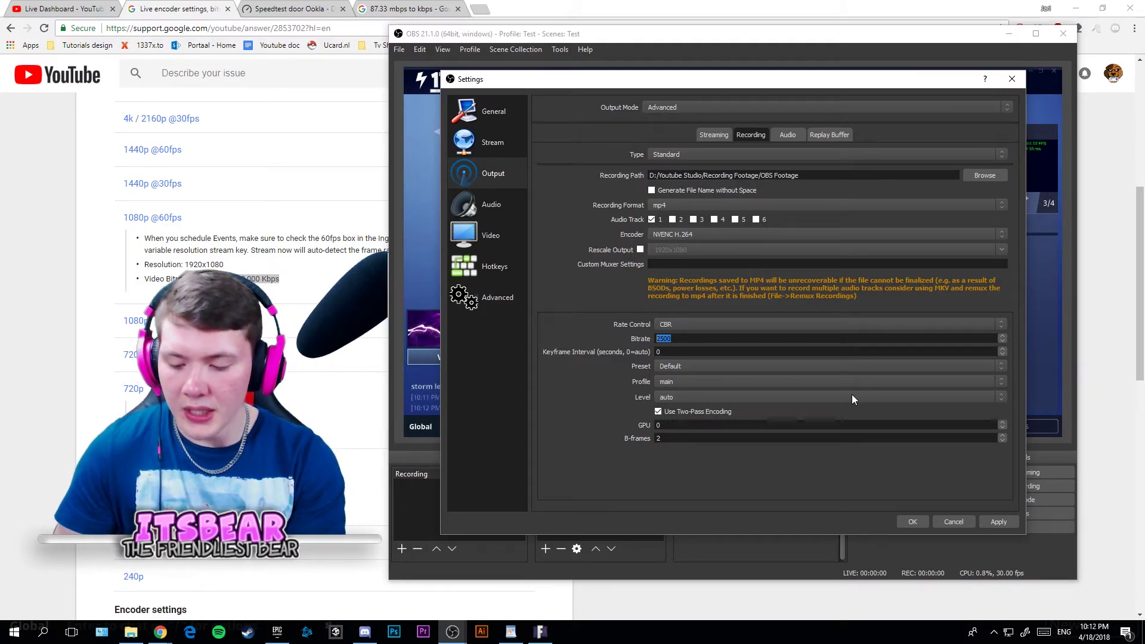
text(26000)
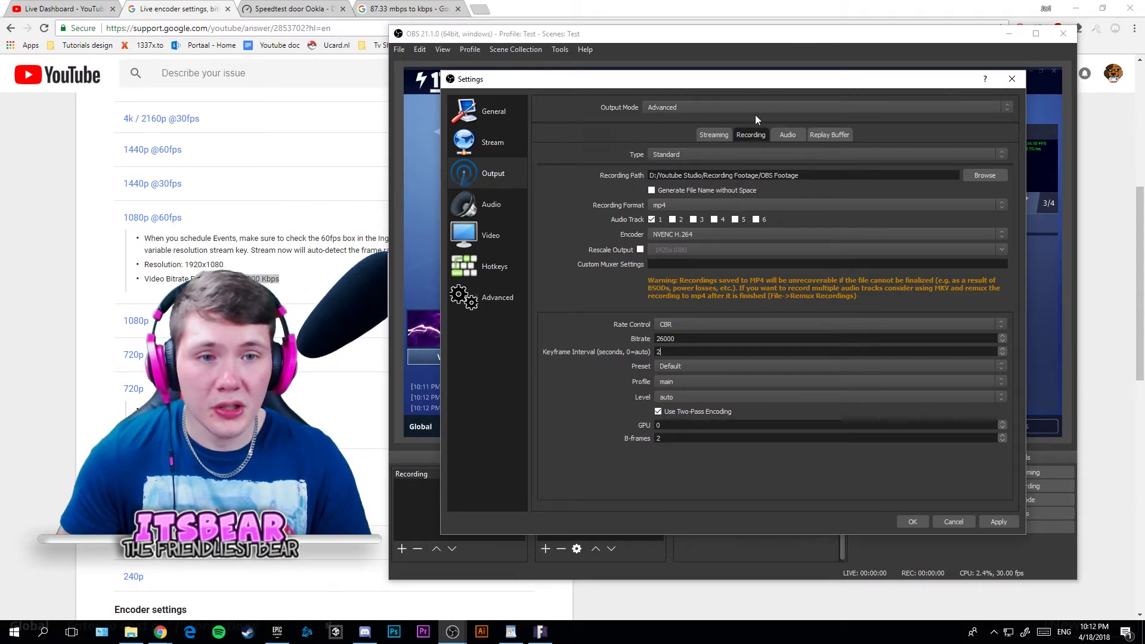
click(714, 137)
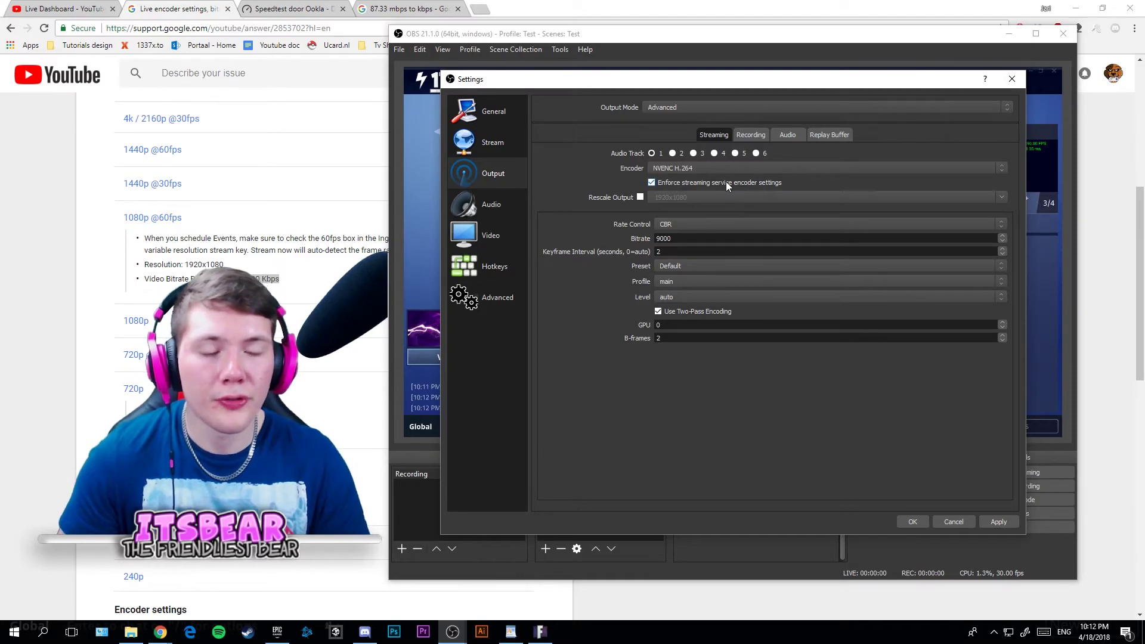
Step: Disable the primary Desktop Audio Device and Mic/Auxiliary Audio Device in the audio settings, and apply and close the settings
click(492, 213)
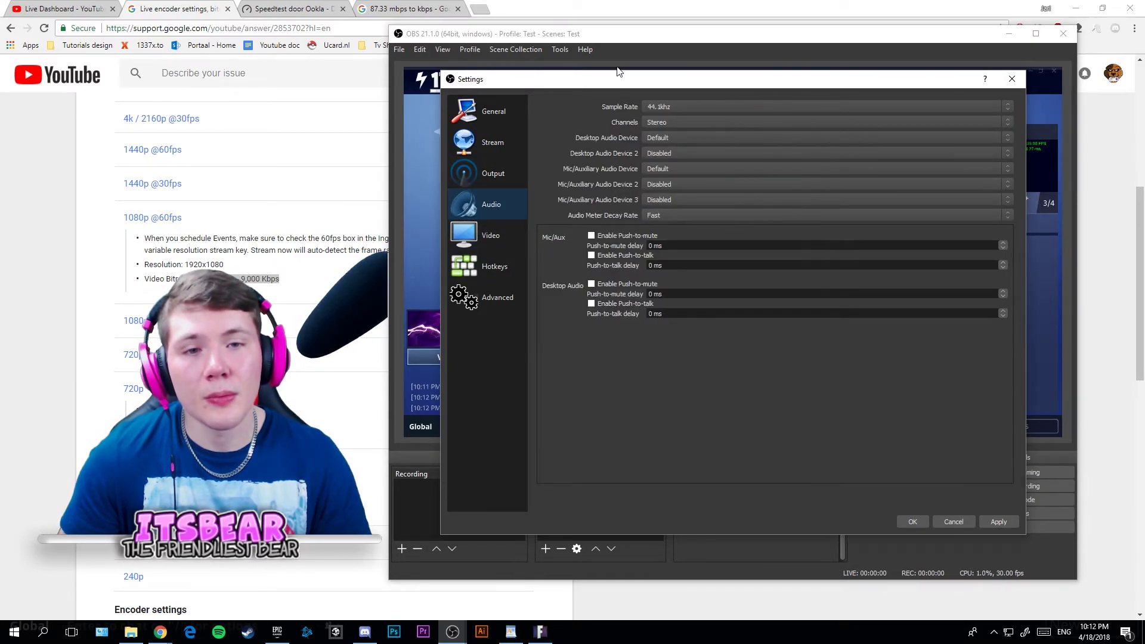
click(695, 141)
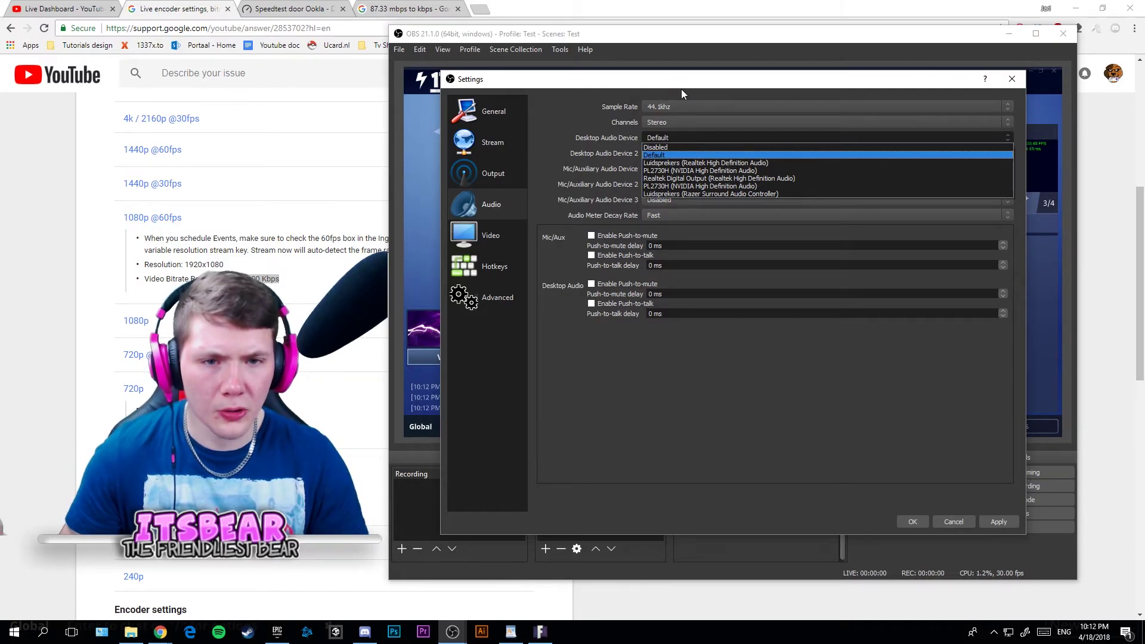
click(683, 147)
click(671, 170)
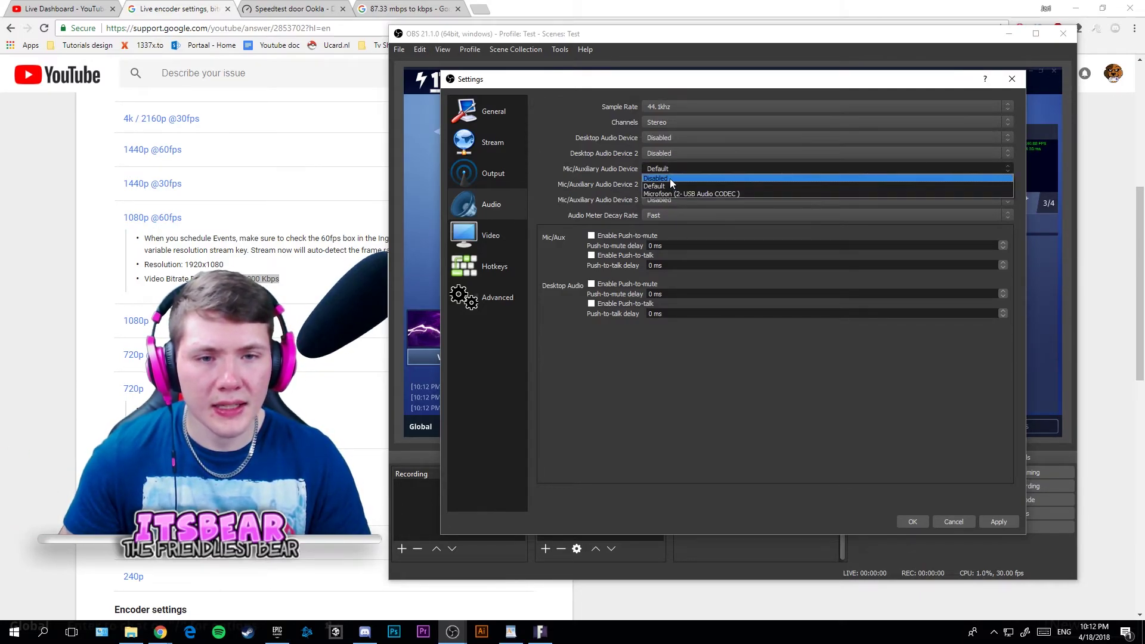
click(670, 177)
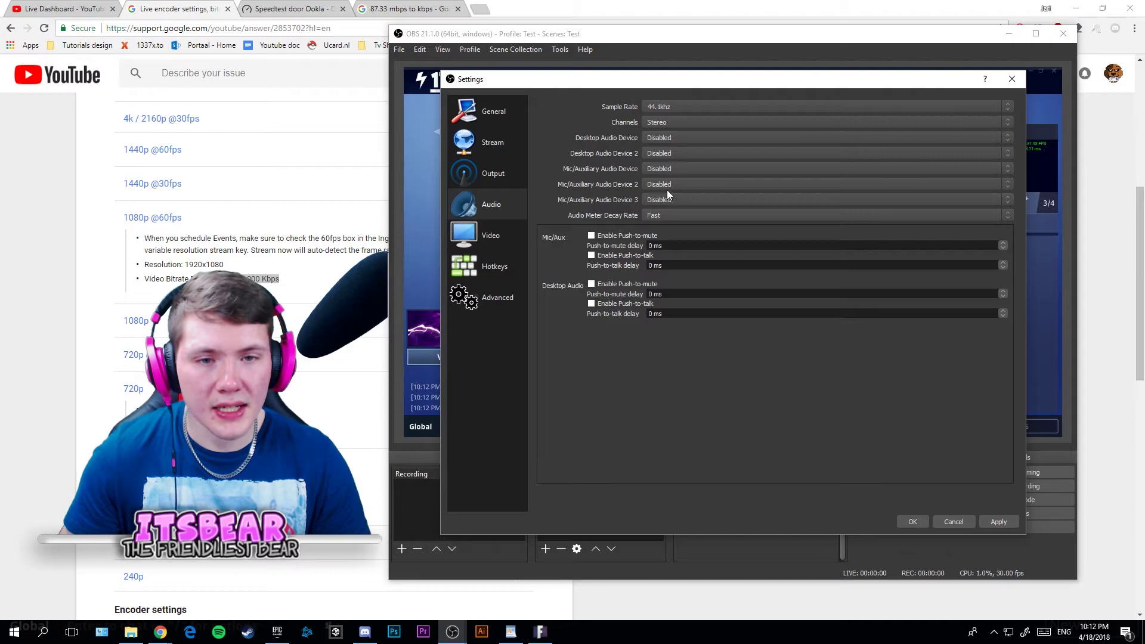
click(1010, 522)
click(921, 519)
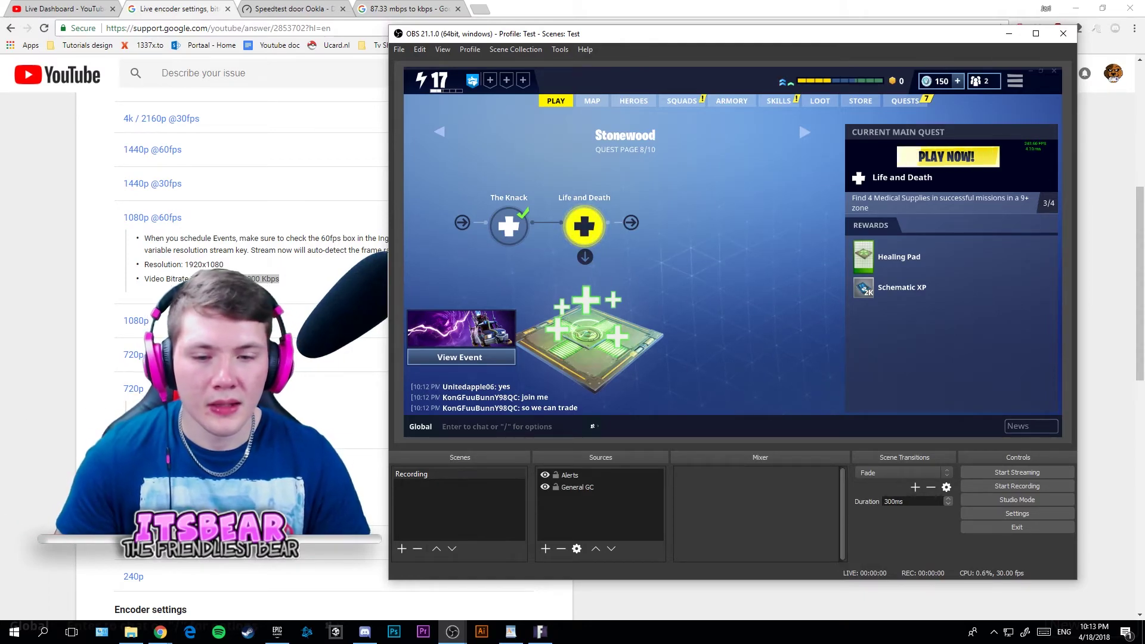
Step: Add an Audio Output Capture source named "Desktop sound" using the Luidsprekers (Realtek High Definition Audio) device
click(544, 549)
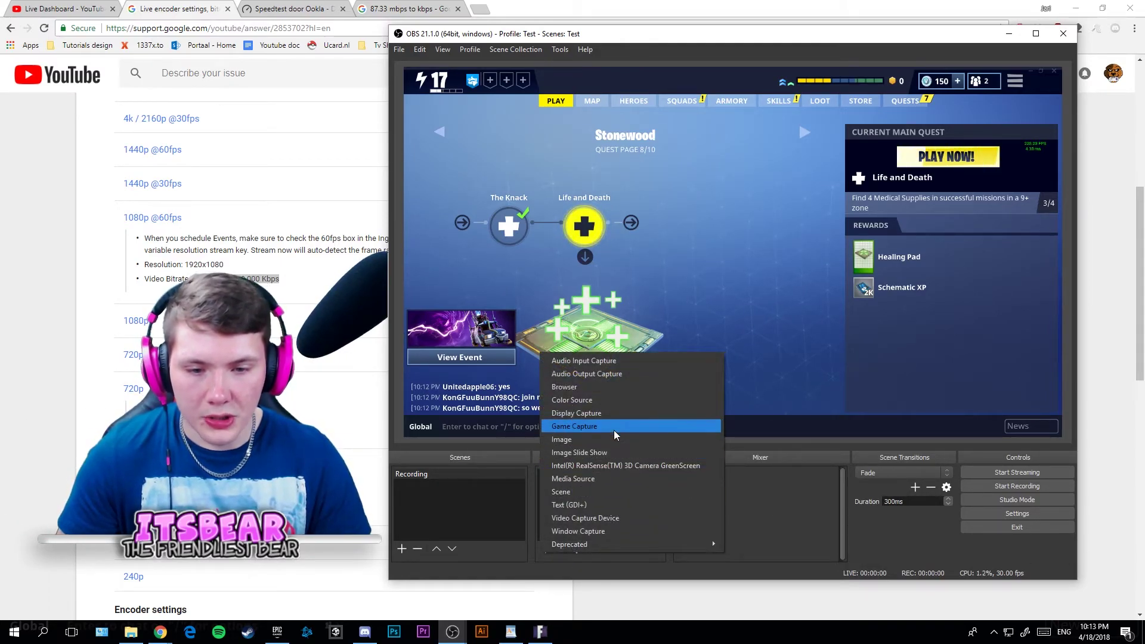
click(627, 374)
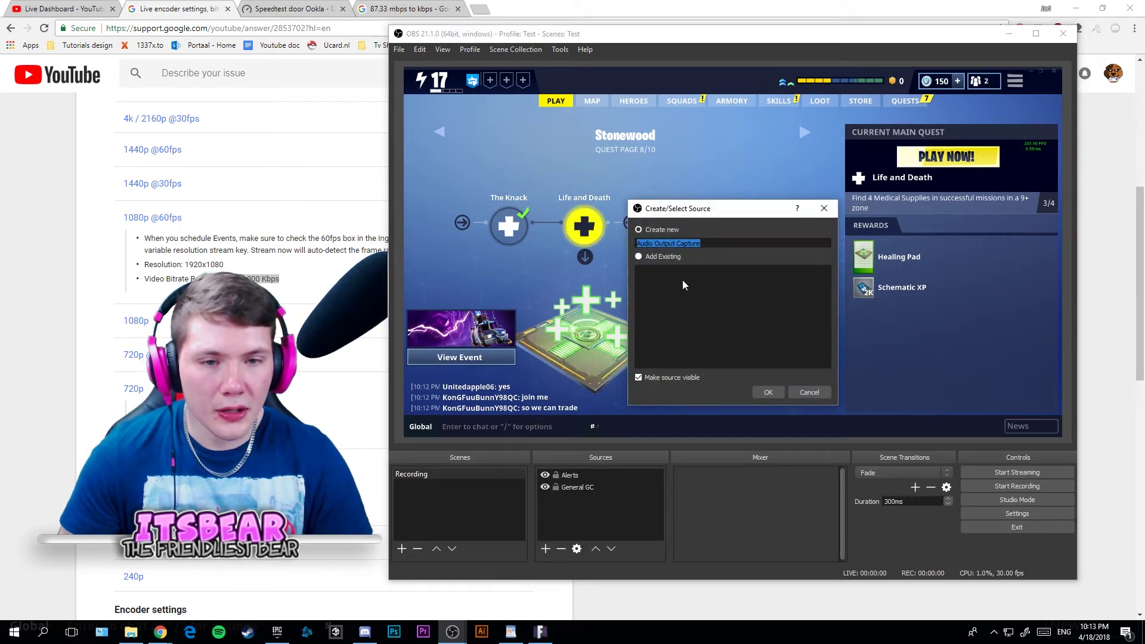
text(Desktop sound)
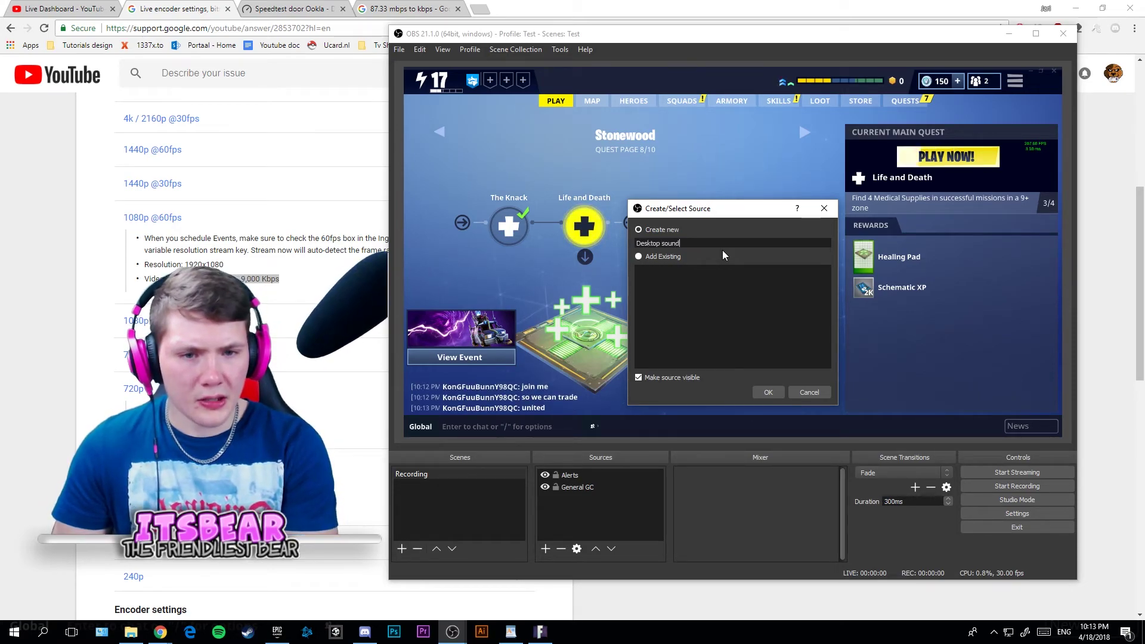
key(Return)
click(614, 384)
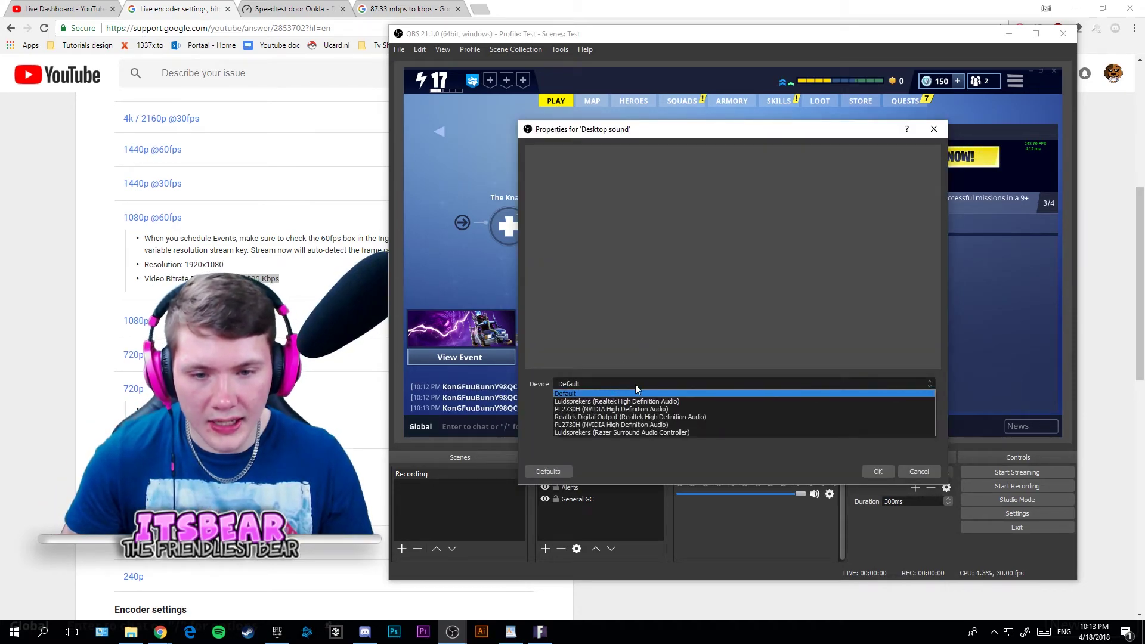
click(647, 400)
click(878, 471)
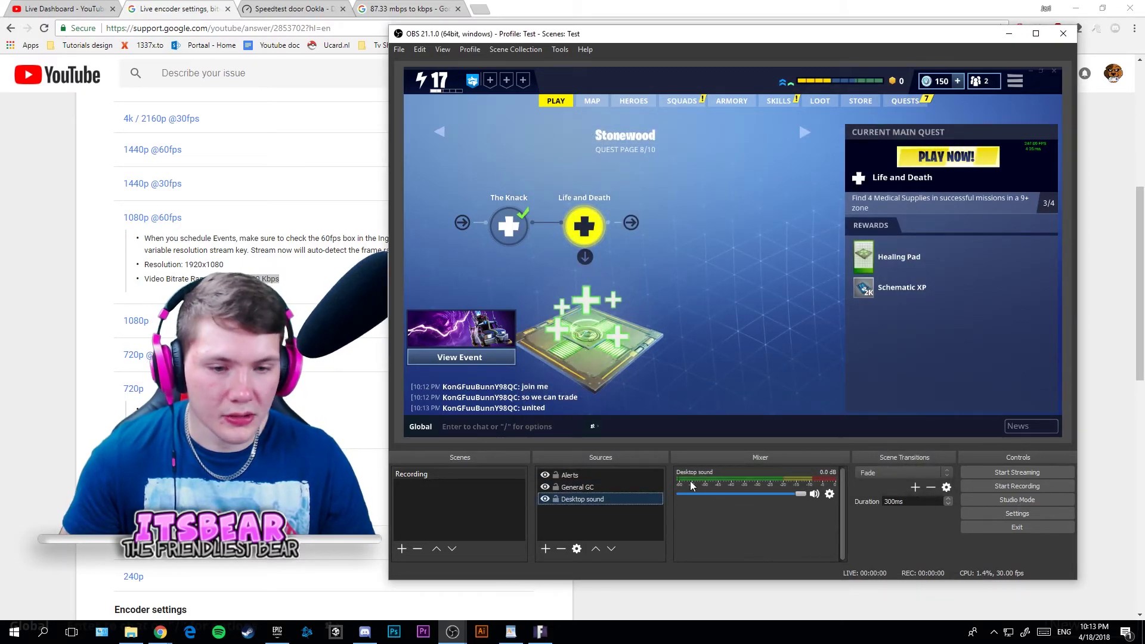
Step: Add an Audio Input Capture source named "Mic" to the Recording scene and choose its microphone device
click(545, 549)
click(599, 356)
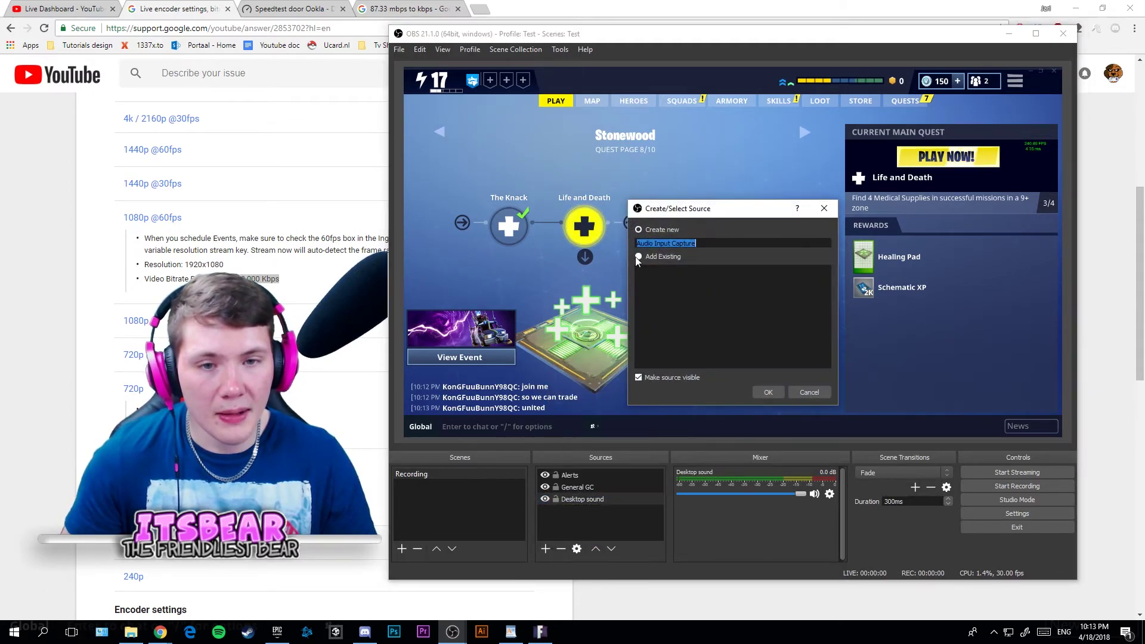
text(Mic)
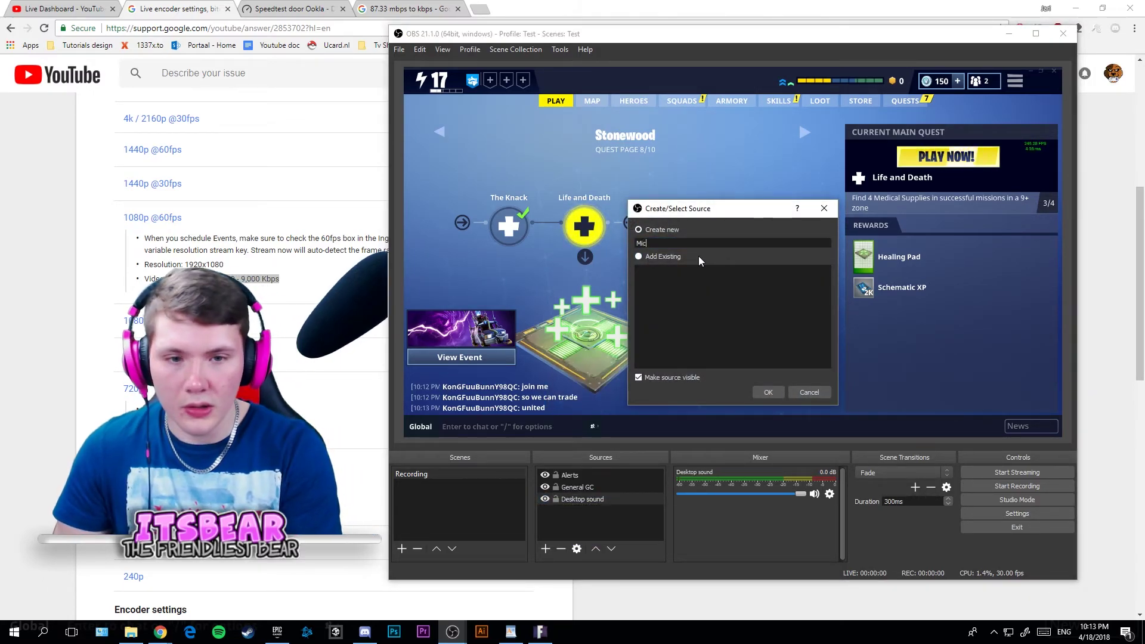
key(Return)
click(645, 383)
click(631, 398)
click(878, 471)
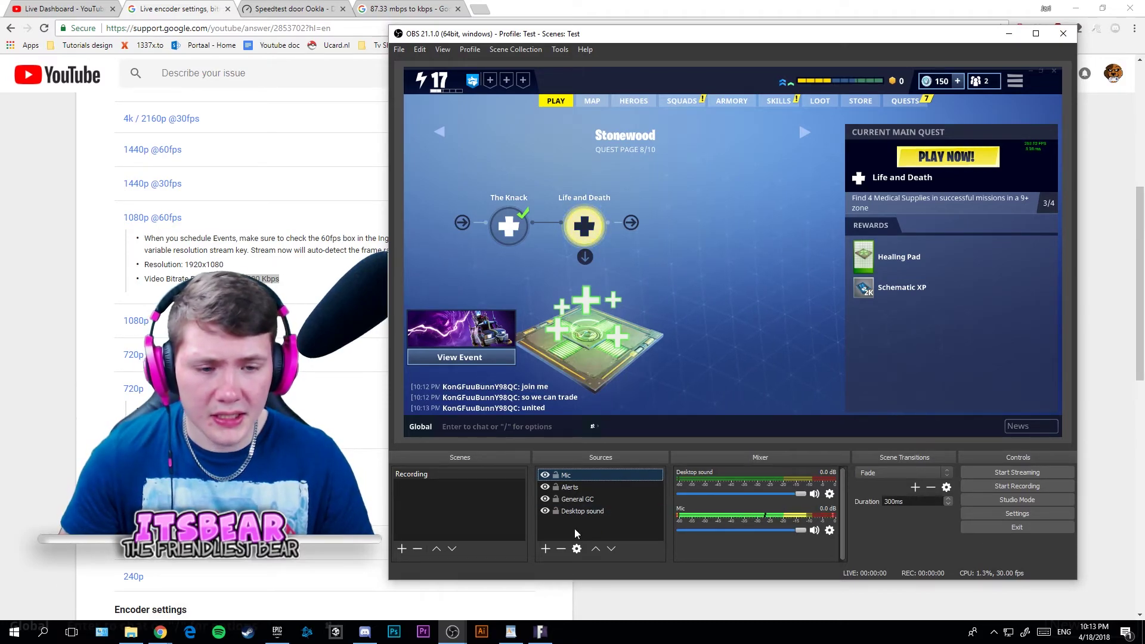
Step: Create a scene named "Scene 2" and add the existing Mic audio input capture source to it
click(401, 547)
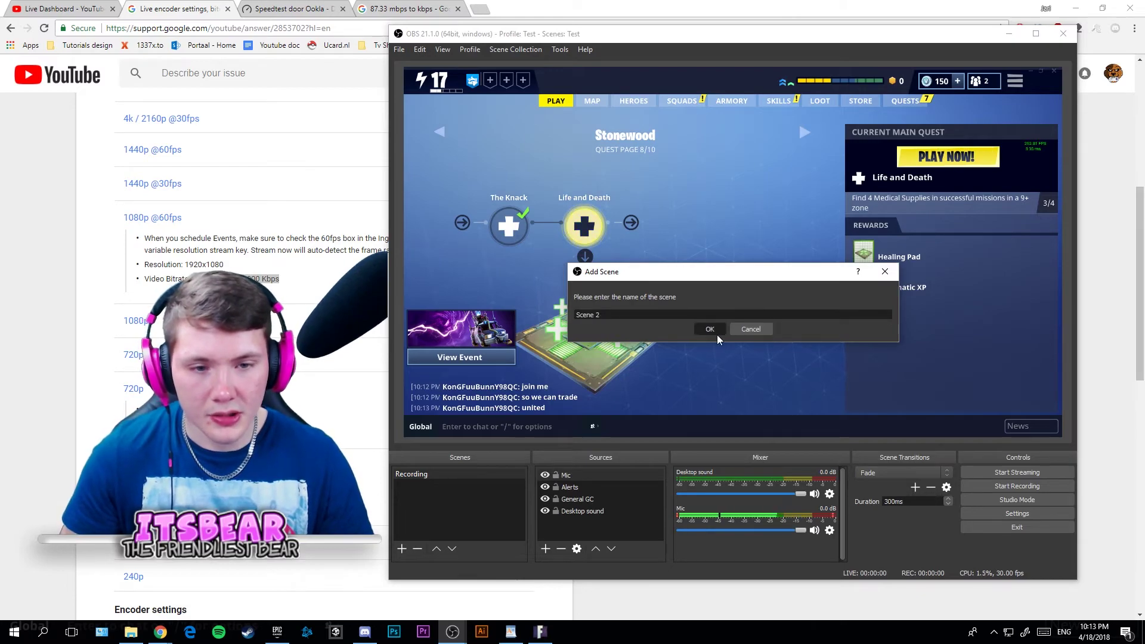
click(711, 330)
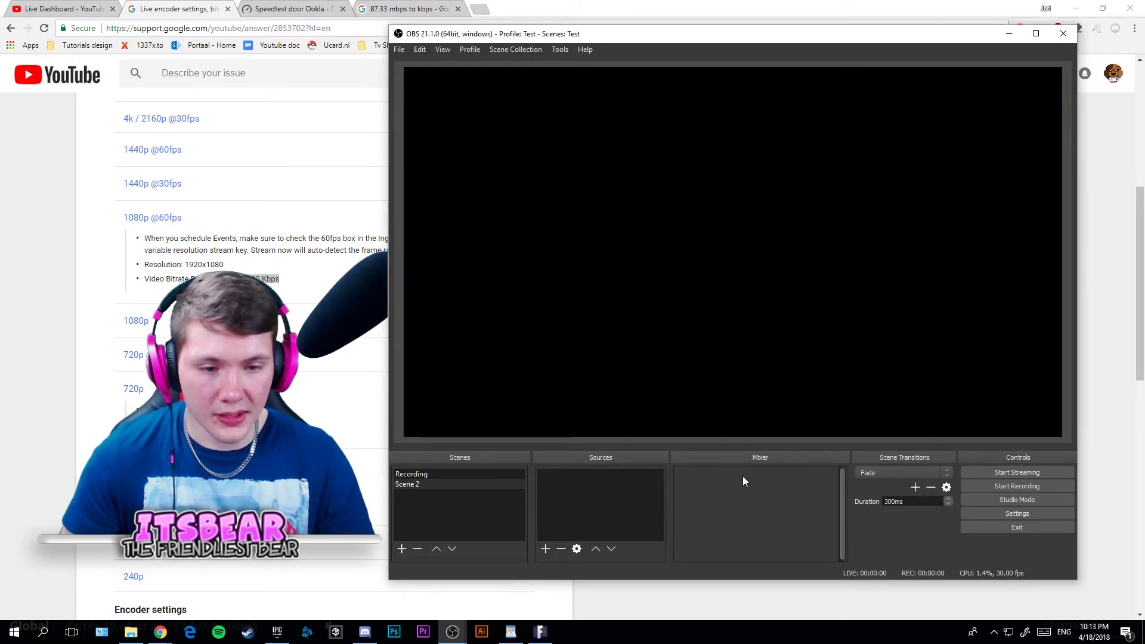
click(546, 549)
click(590, 355)
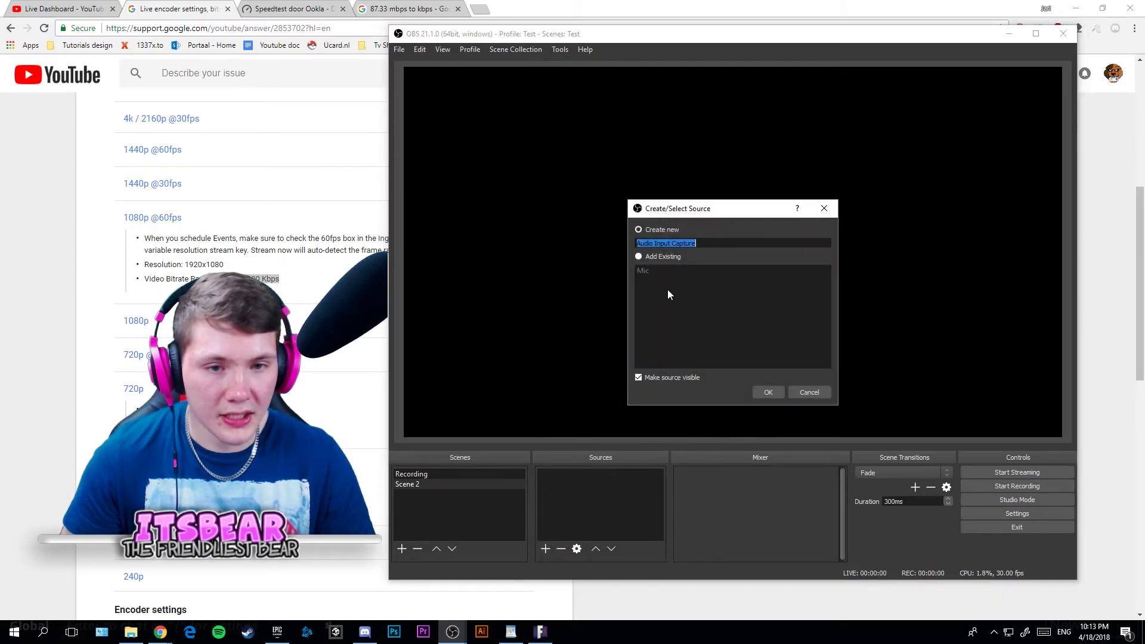
click(646, 256)
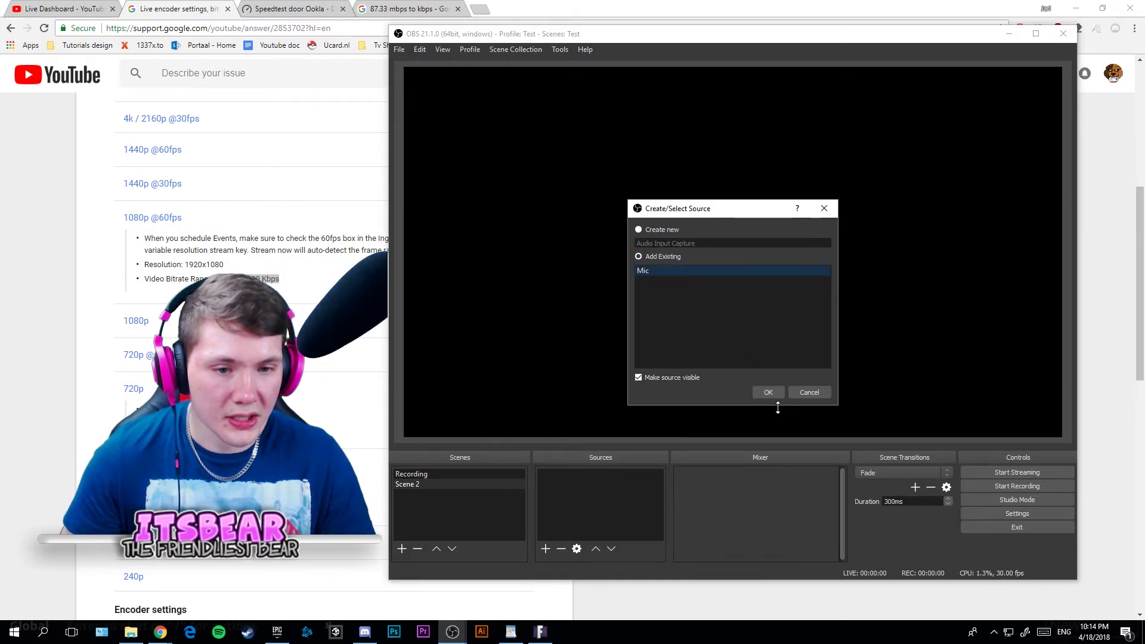
click(768, 393)
Step: Add the existing "Desktop sound" Audio Output Capture source to Scene 2
click(544, 548)
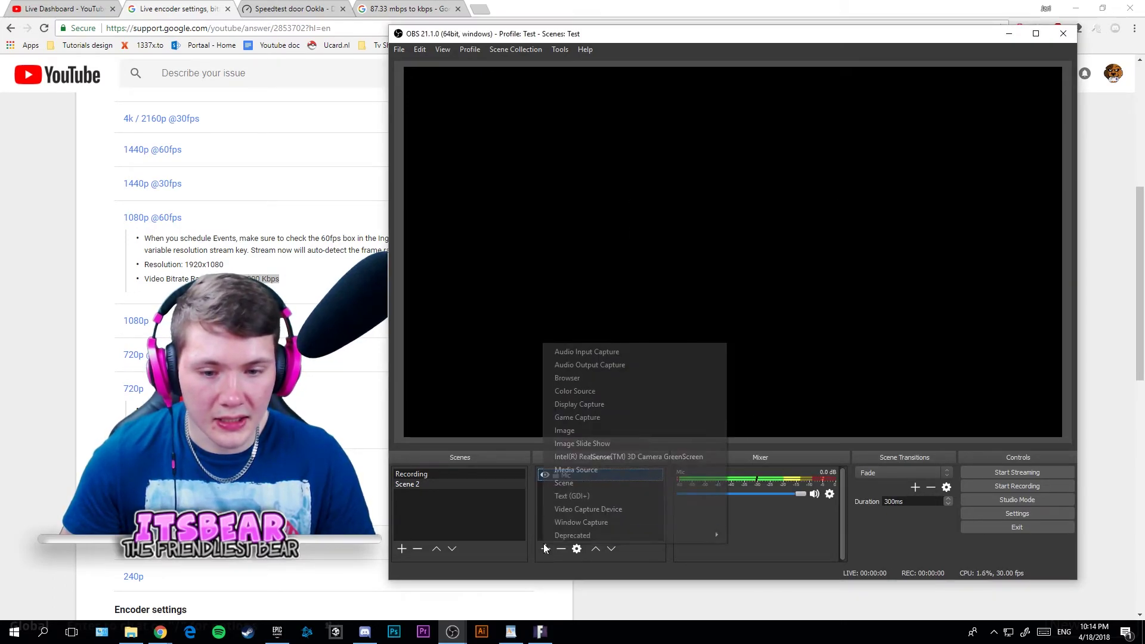
click(597, 364)
click(662, 258)
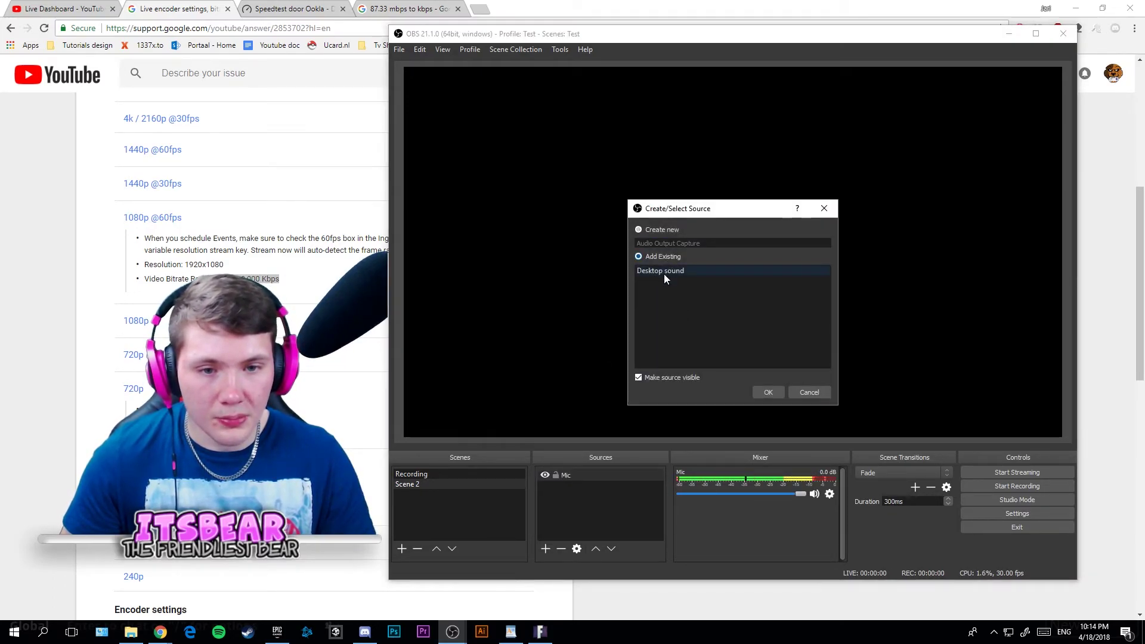
click(767, 391)
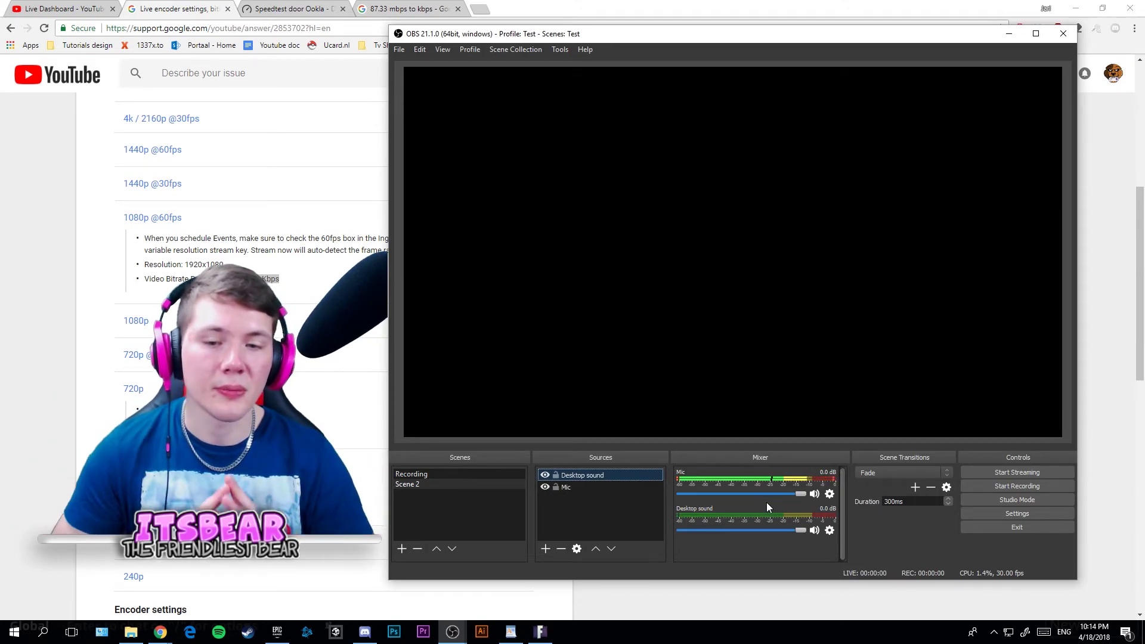
Step: Compare the Cut and Fade transitions by switching between Recording and Scene 2, ending on the Recording scene with Fade selected
key(Up)
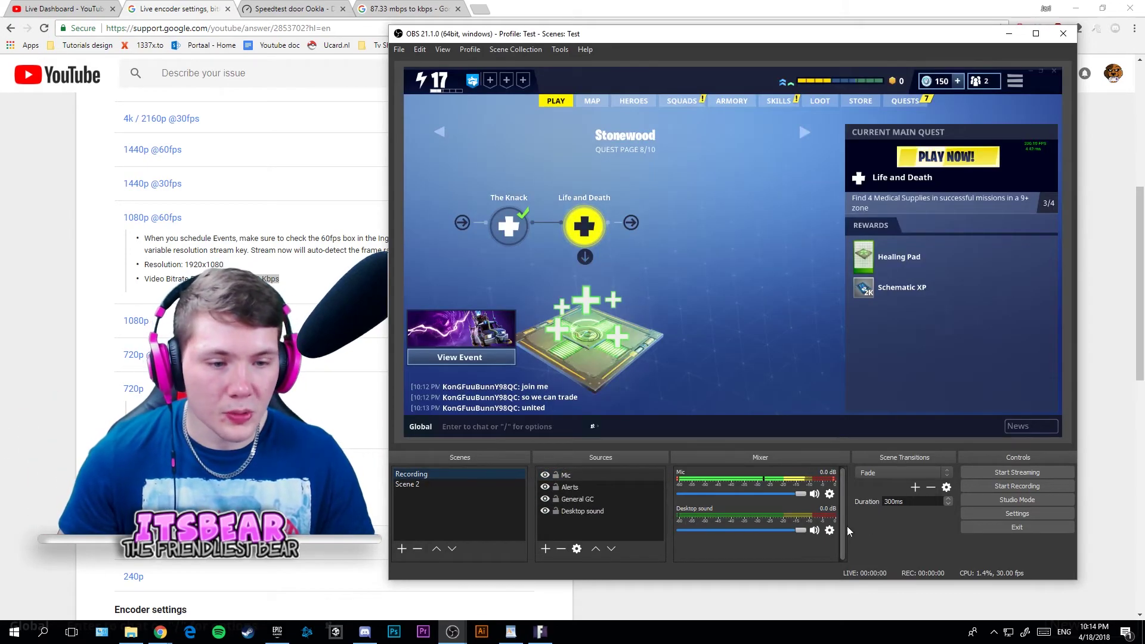
click(924, 471)
click(900, 483)
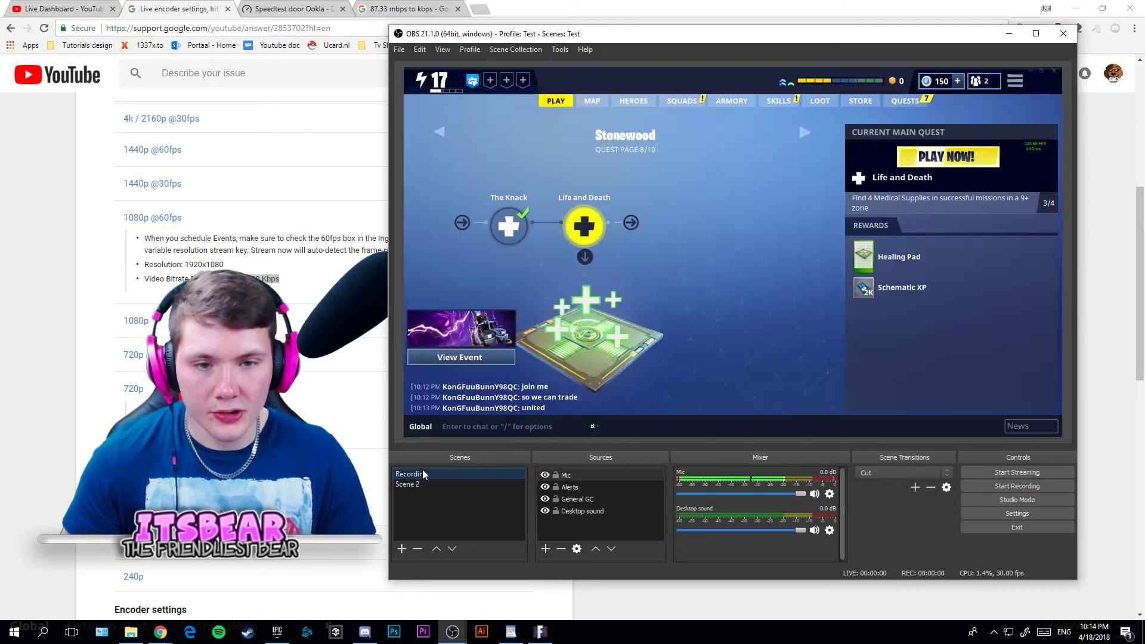
key(Down)
click(426, 475)
click(900, 472)
click(900, 492)
click(420, 483)
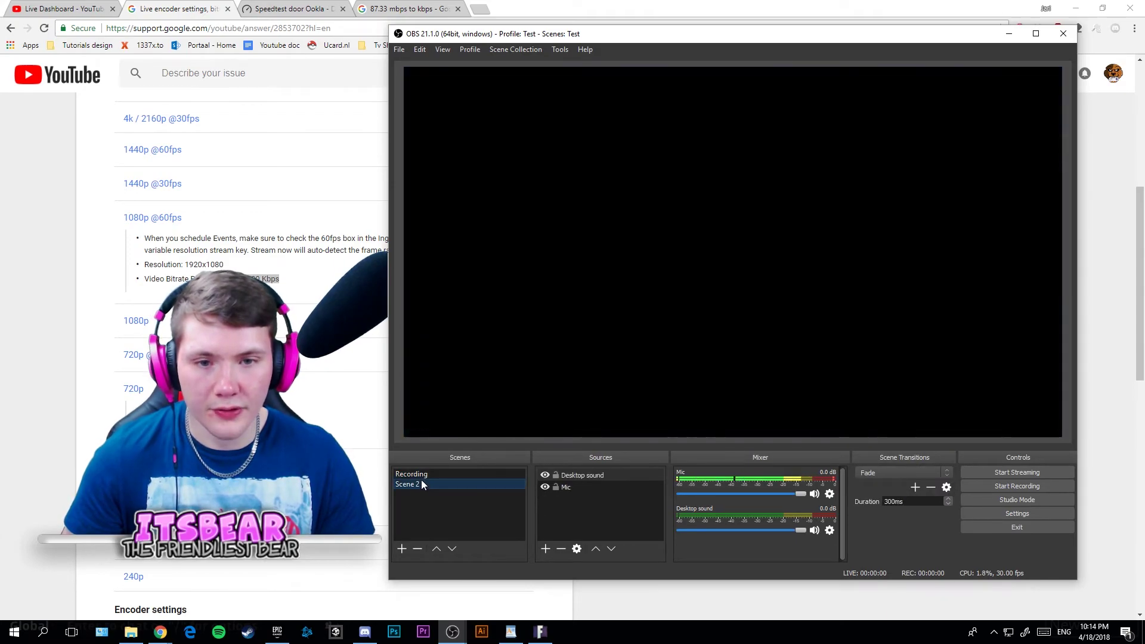
click(421, 475)
Step: Review the audio devices, the video resolution options and the streaming output settings
click(1017, 514)
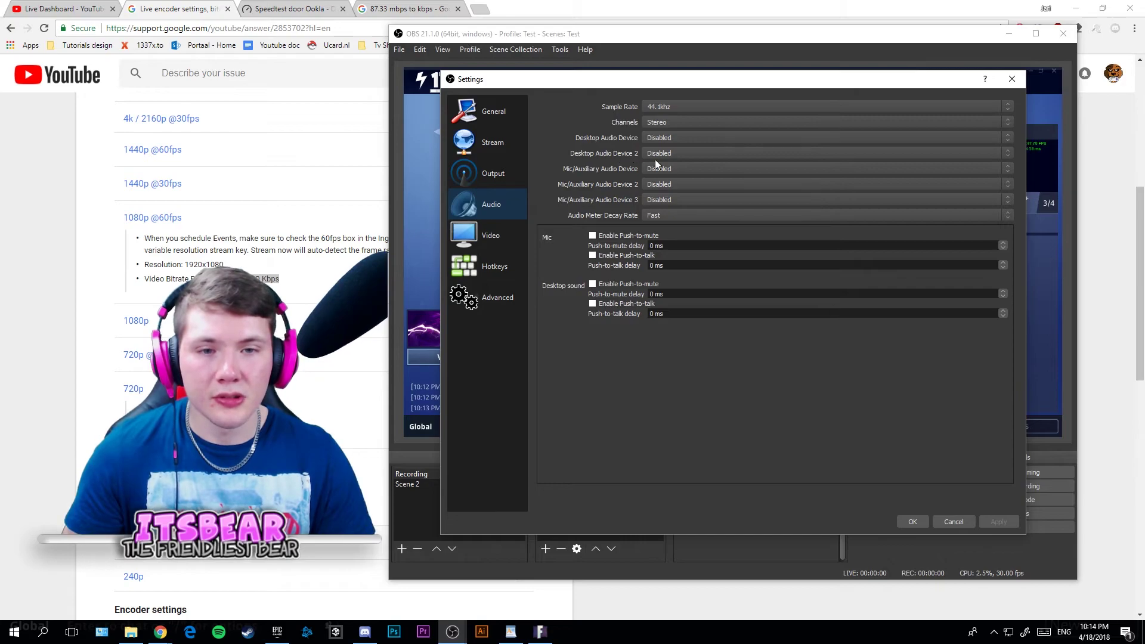
click(503, 235)
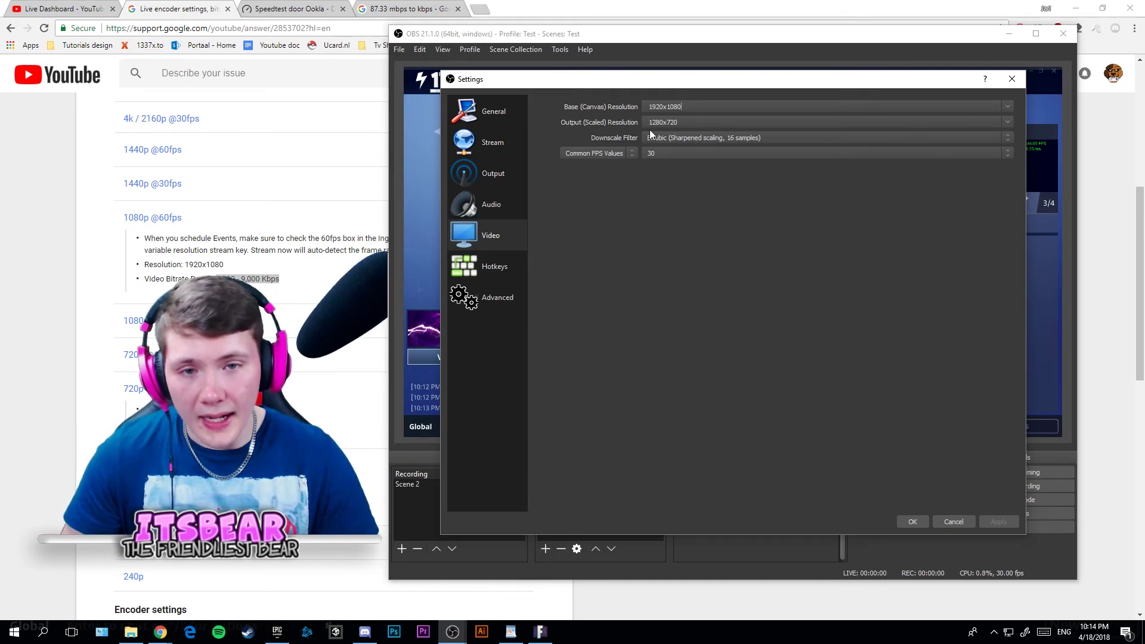
click(1009, 121)
click(1009, 121)
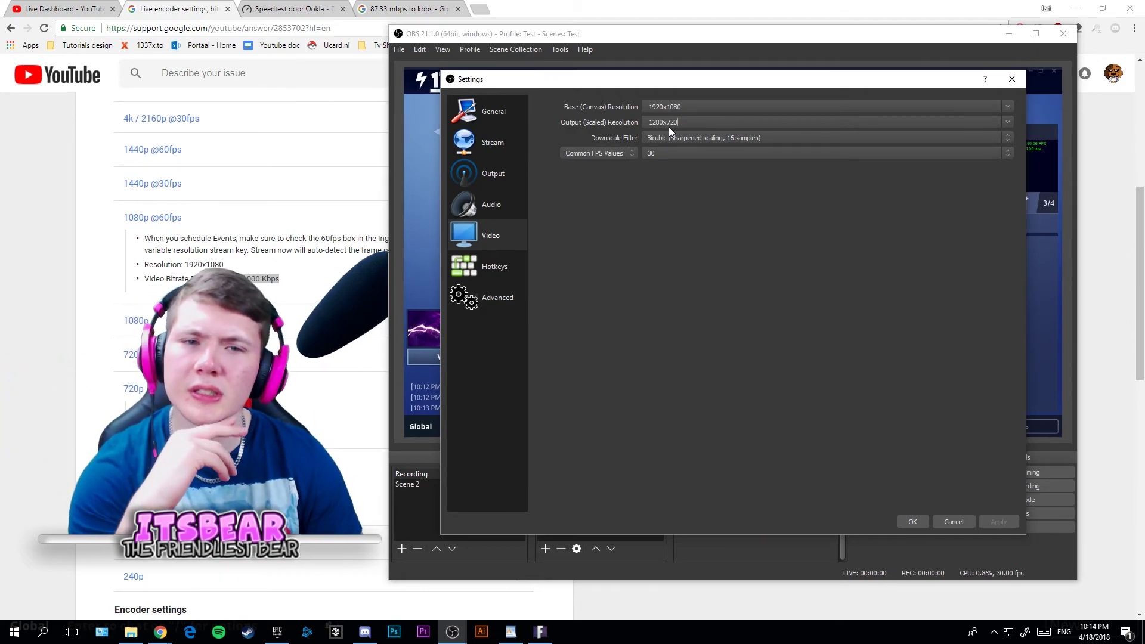
click(1009, 122)
click(1009, 121)
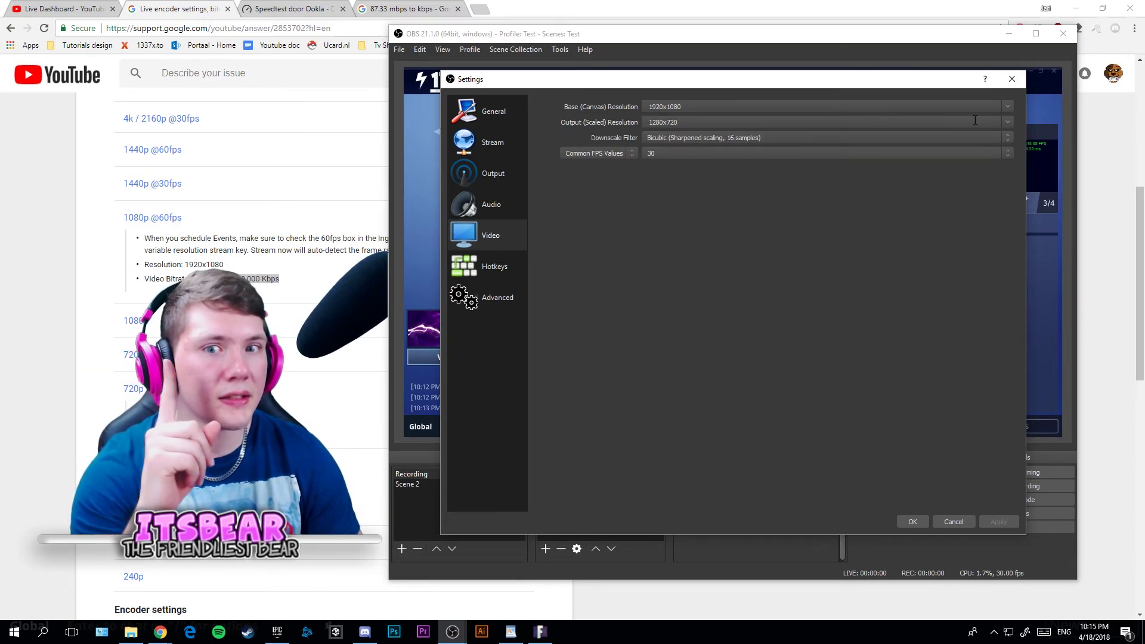
click(505, 179)
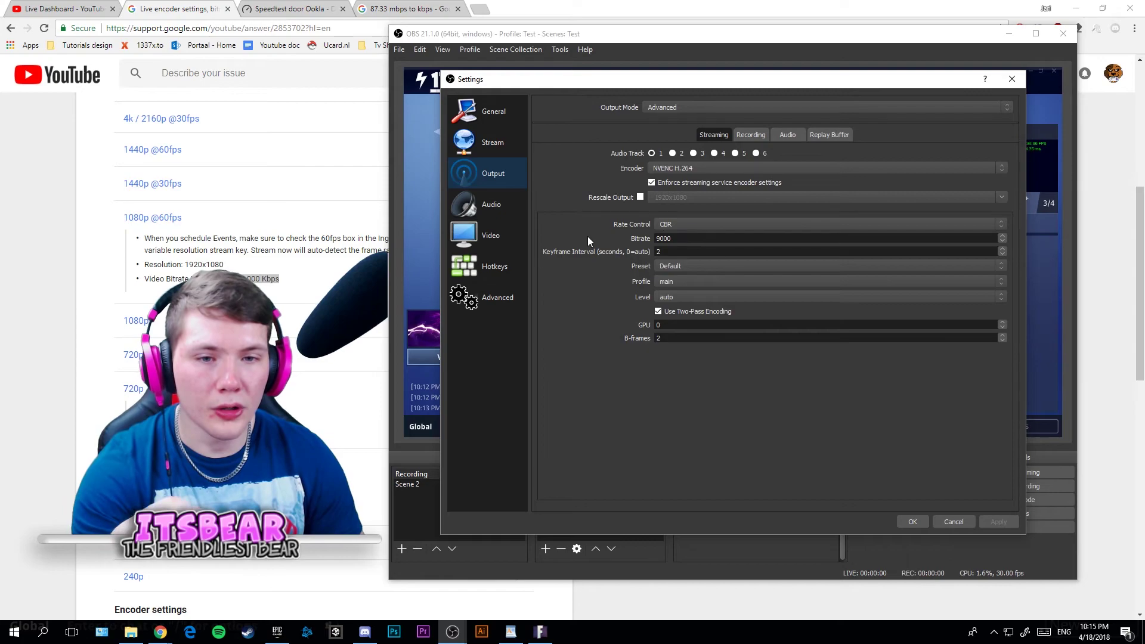
click(492, 238)
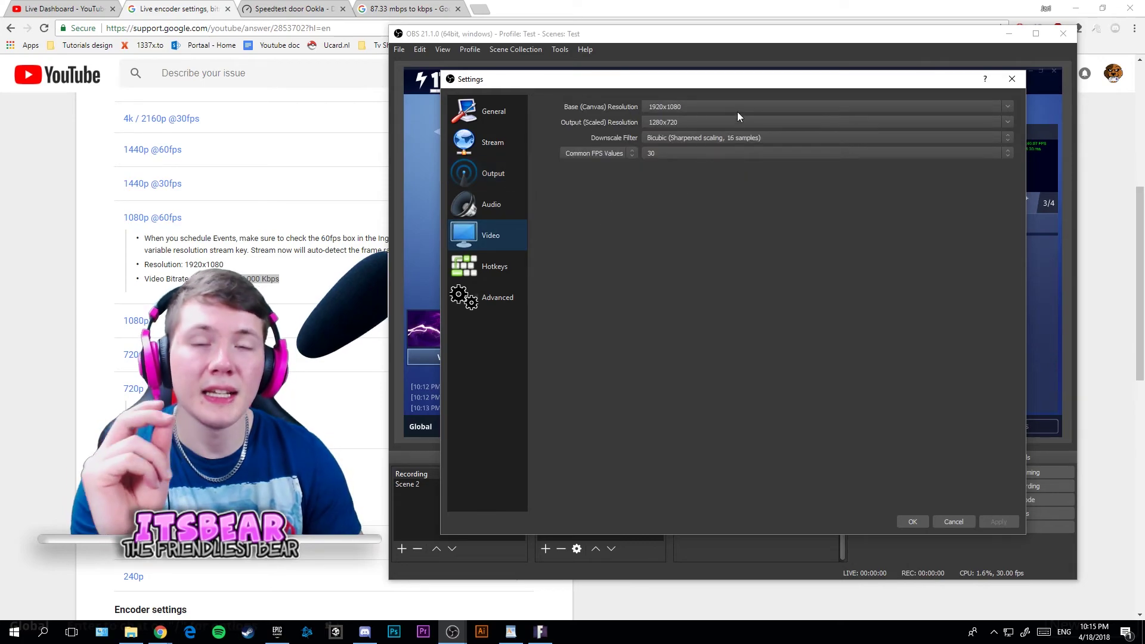
Step: Set the output (scaled) resolution to 1920x1080 and the downscale filter to Lanczos (Sharpened scaling, 32 samples)
scroll(1008, 122, up, 3)
click(1011, 121)
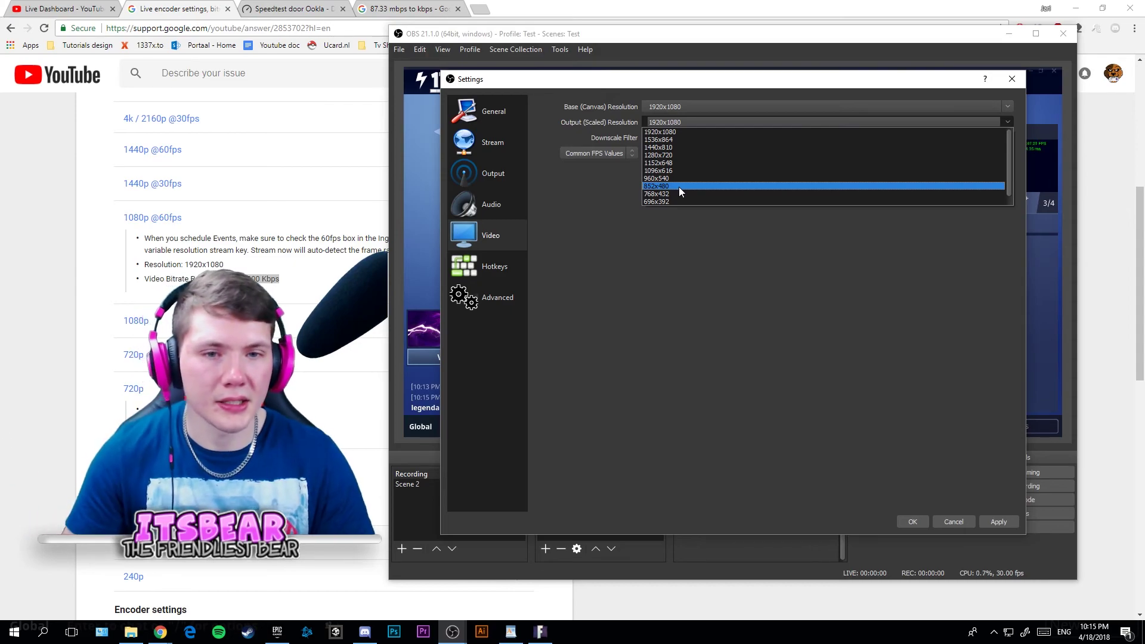
click(678, 135)
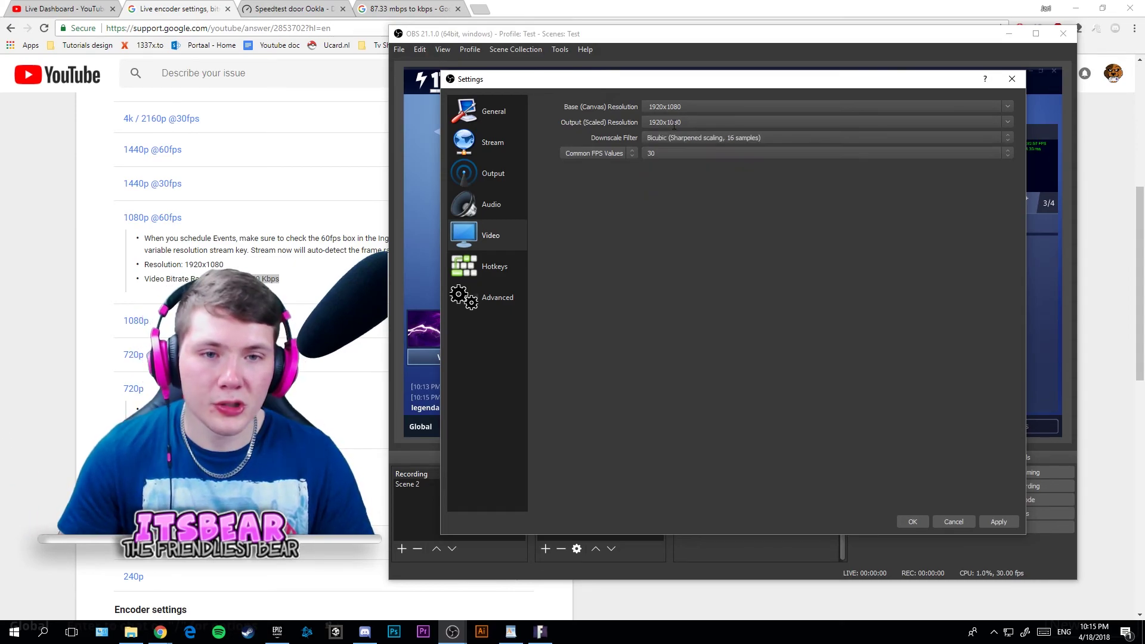
click(1009, 138)
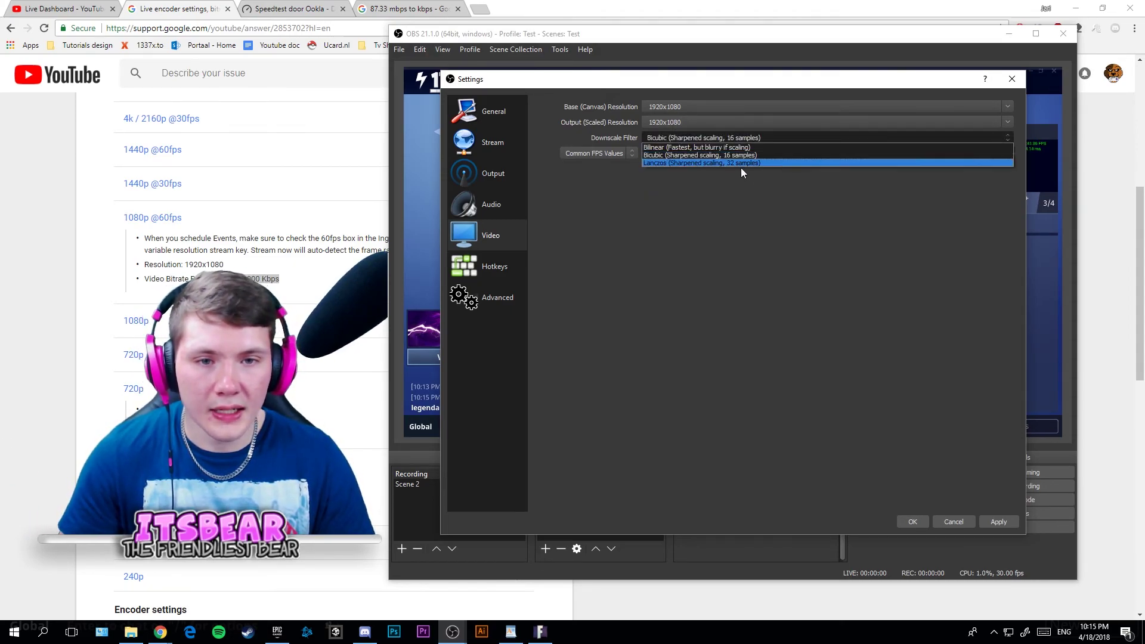
click(675, 163)
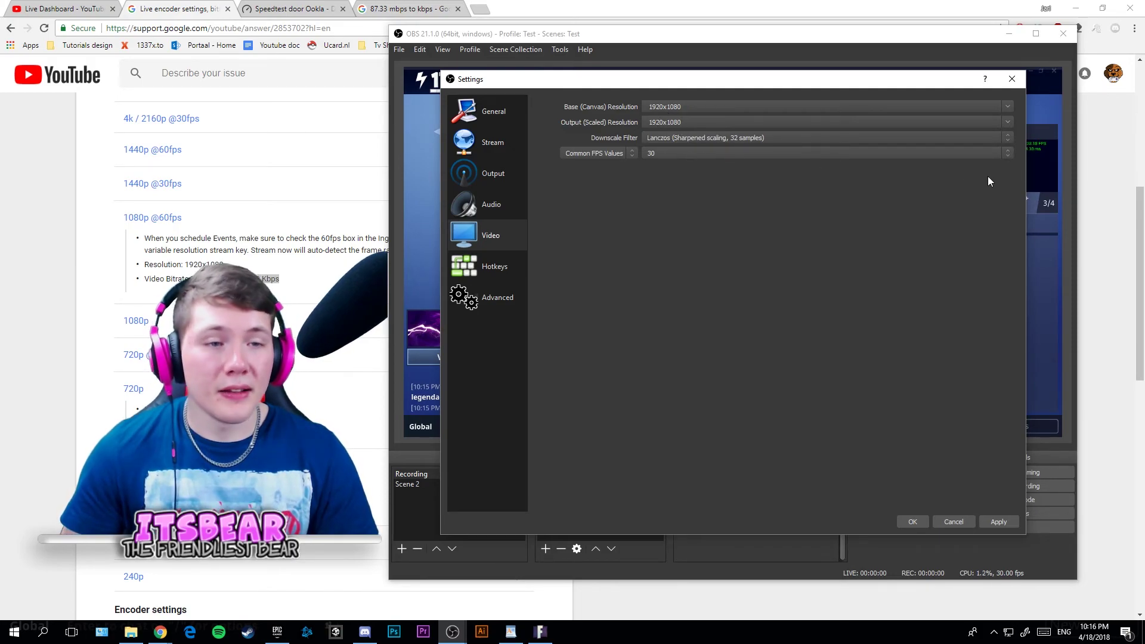
Step: Set the common FPS value to 60 in the video settings
click(1007, 154)
click(716, 150)
click(769, 152)
click(692, 217)
click(680, 154)
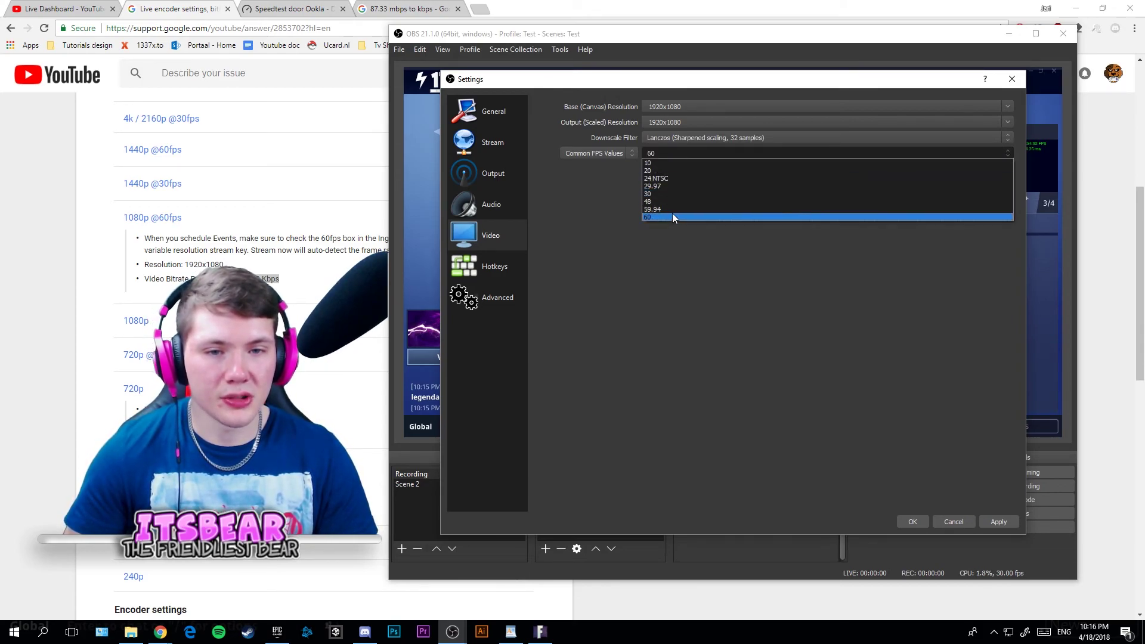
click(674, 215)
Step: Assign Num 0 as the hotkey for switching to Scene 2 and Num 1 for switching to Recording, and save the settings
click(495, 266)
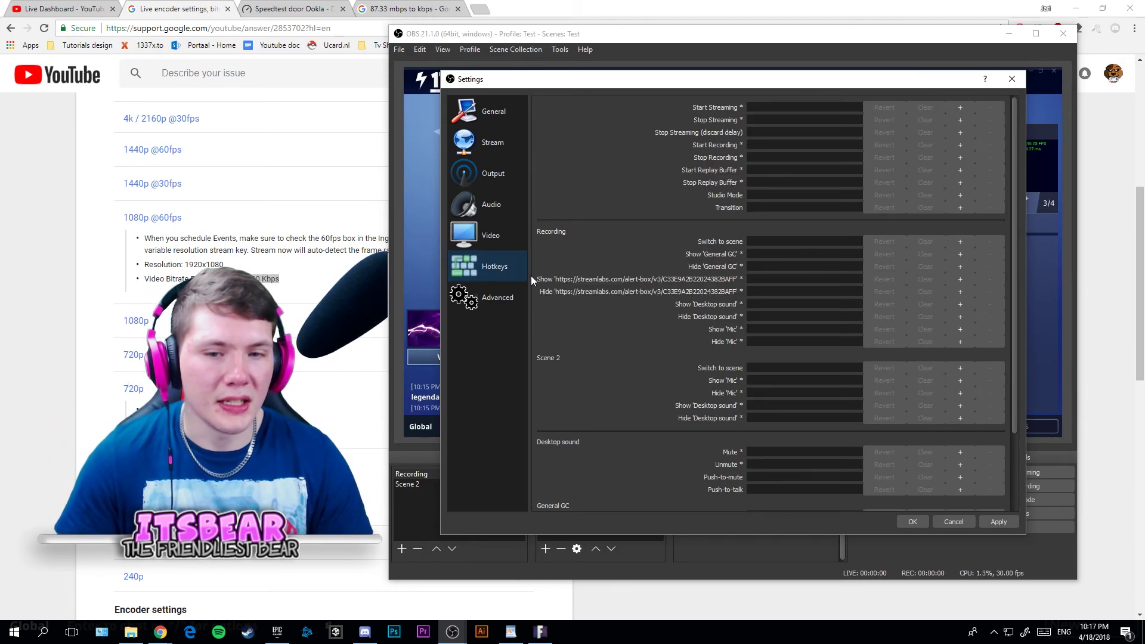
key(KP_0)
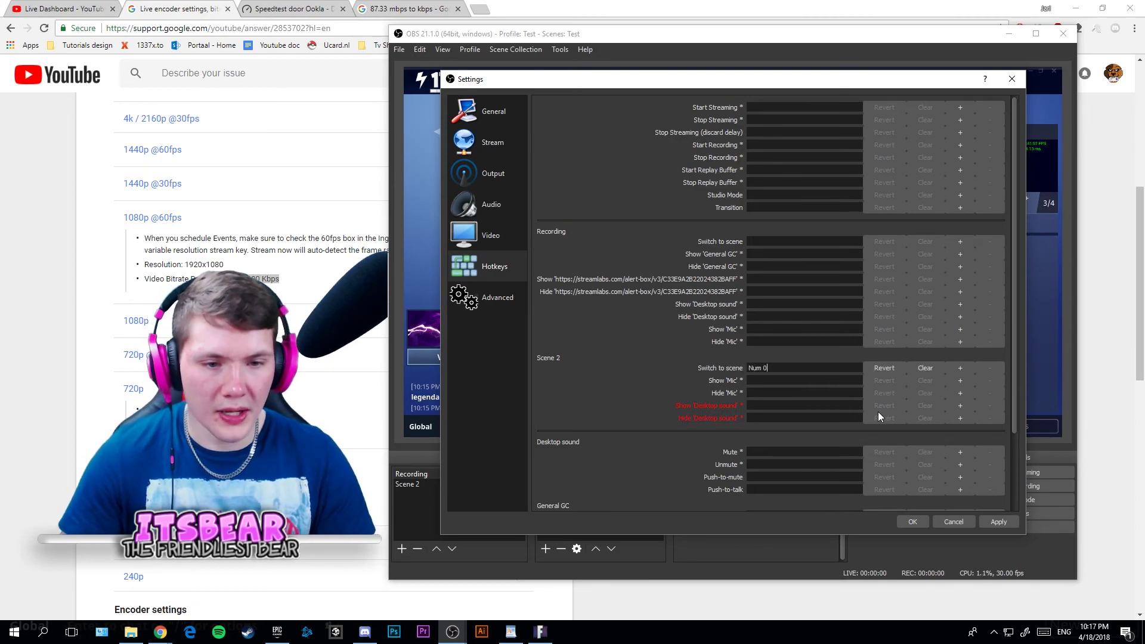
click(811, 241)
key(KP_1)
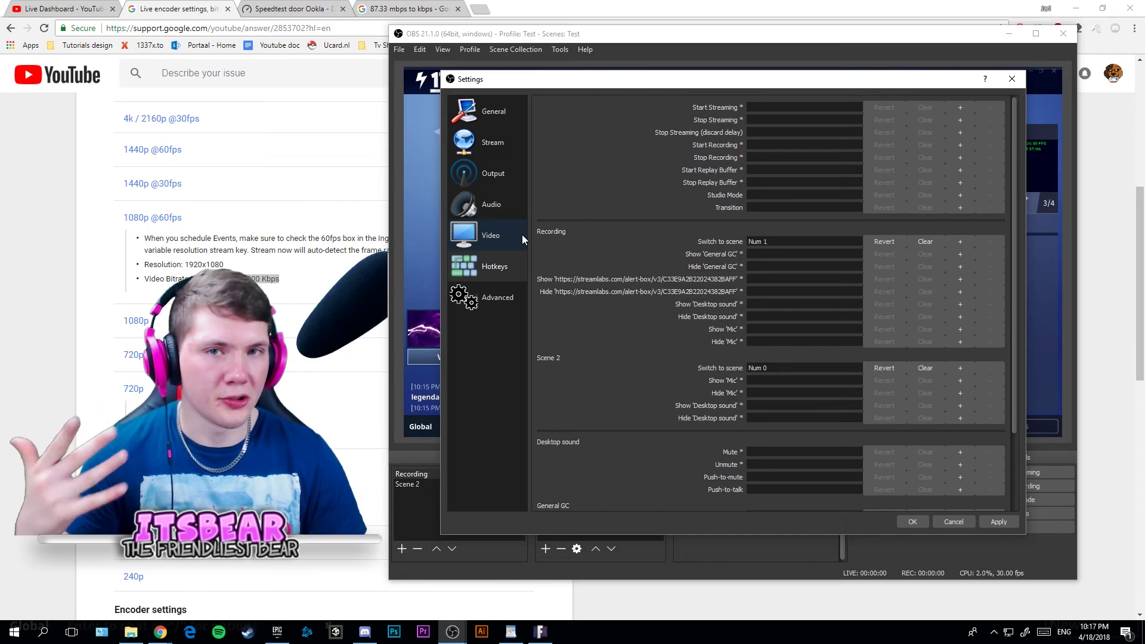
click(490, 230)
click(944, 528)
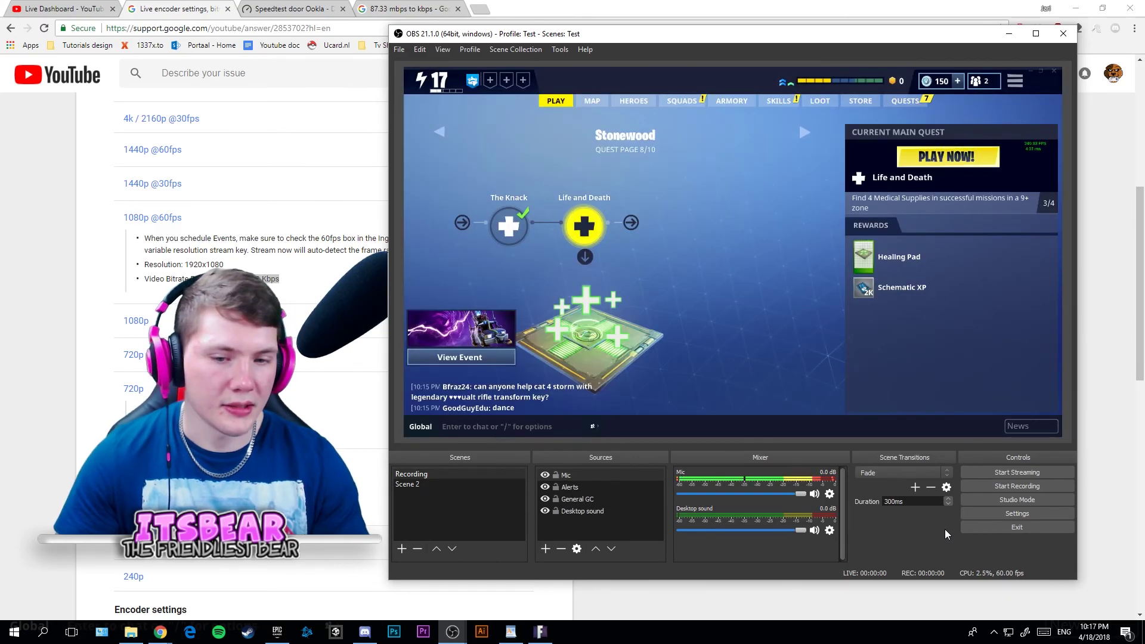
Step: Set the color format to I444 in the advanced settings, check the stream delay and automatic reconnect options, and close the settings
click(1012, 513)
click(475, 266)
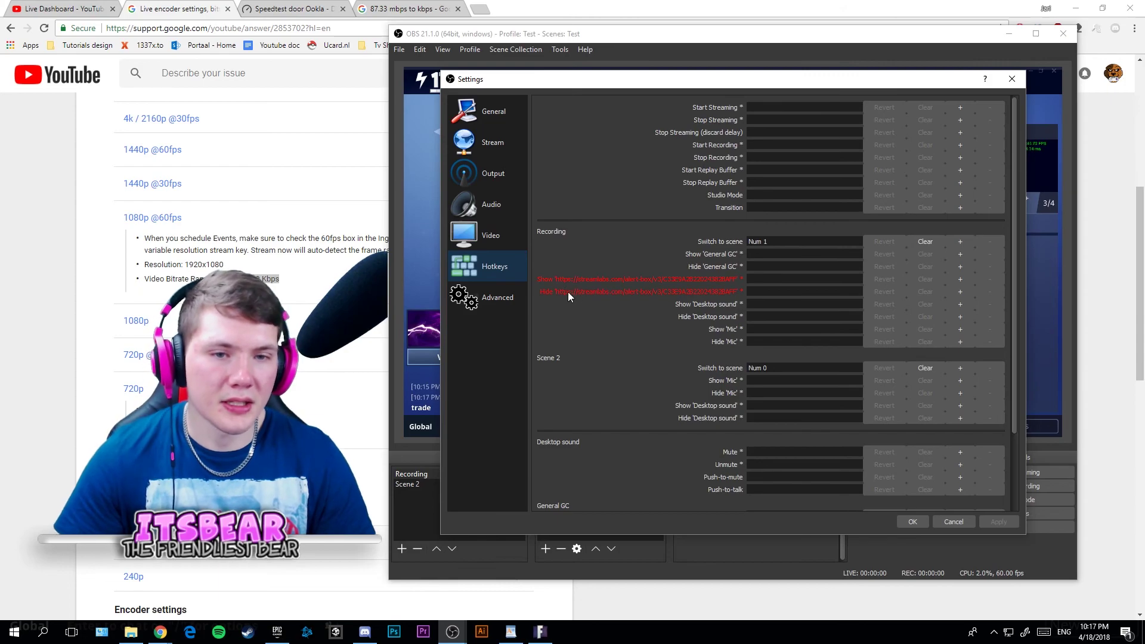
click(506, 286)
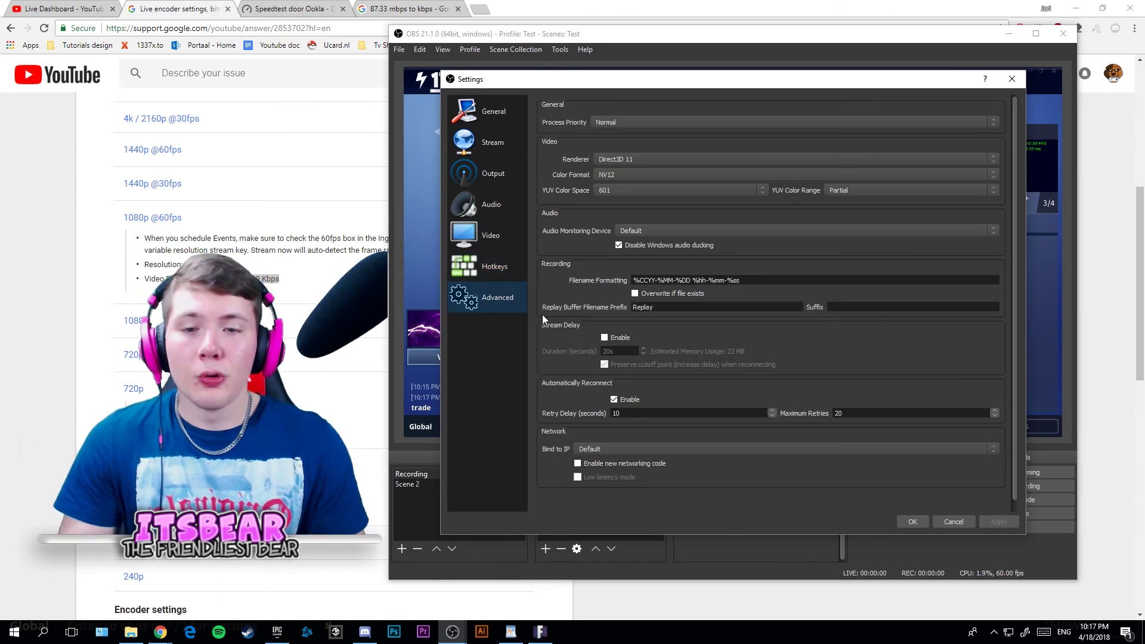
scroll(672, 174, down, 2)
scroll(557, 249, down, 1)
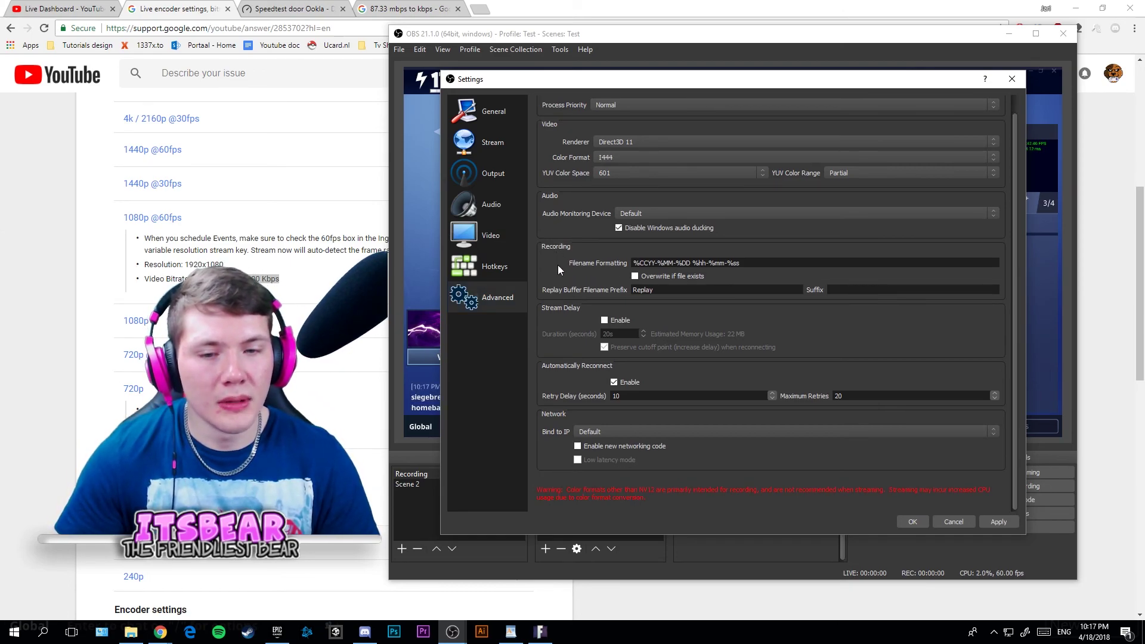
double_click(644, 393)
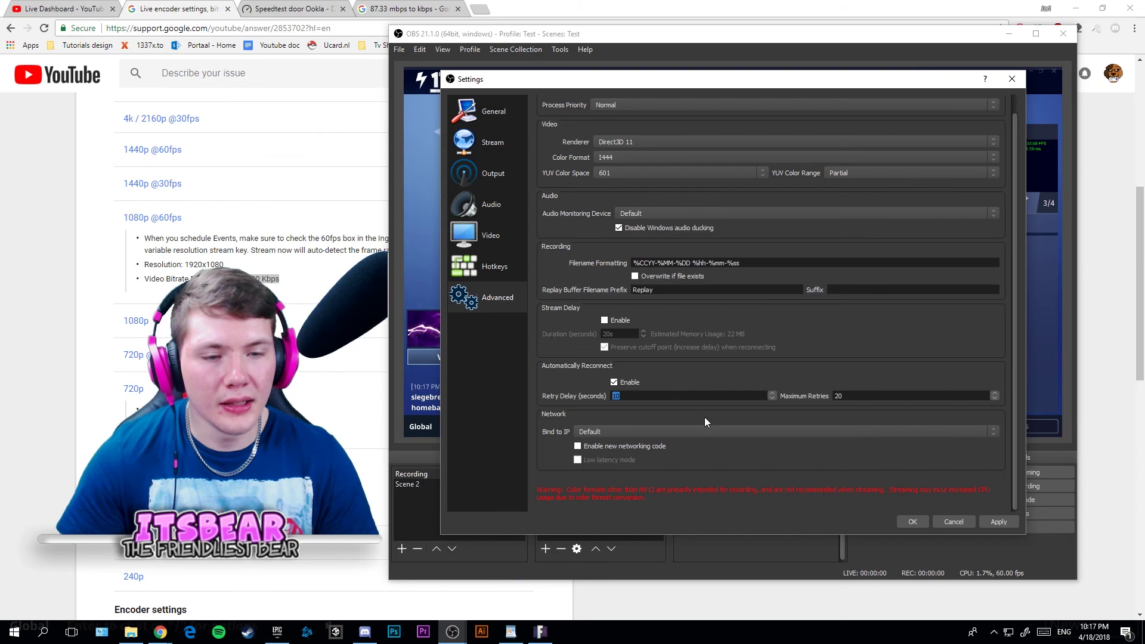
scroll(668, 388, up, 1)
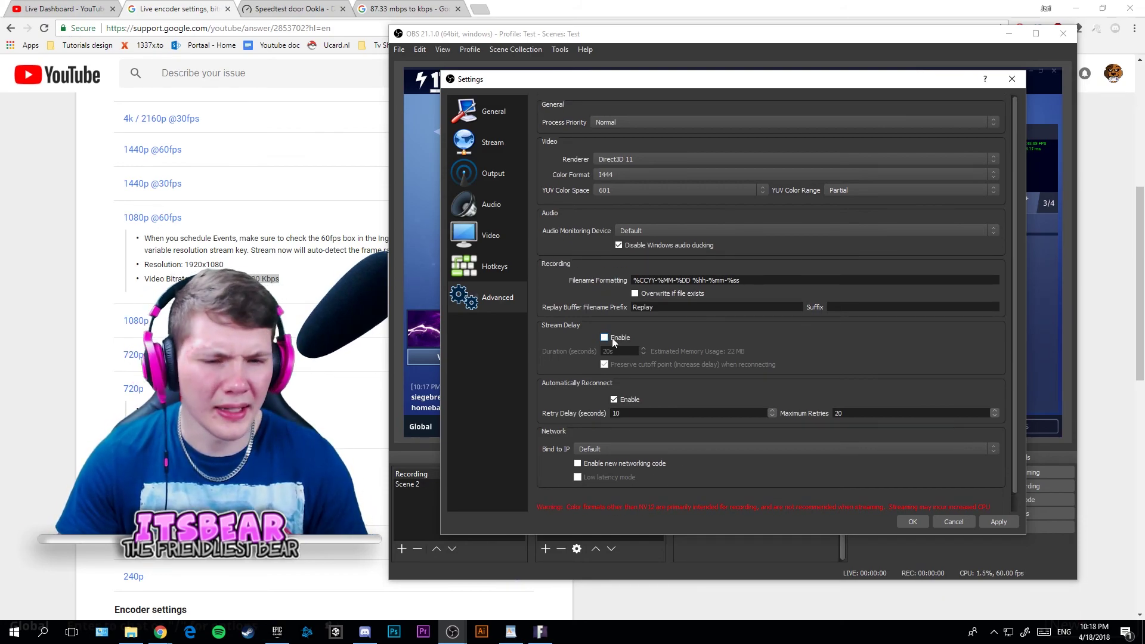
key(Escape)
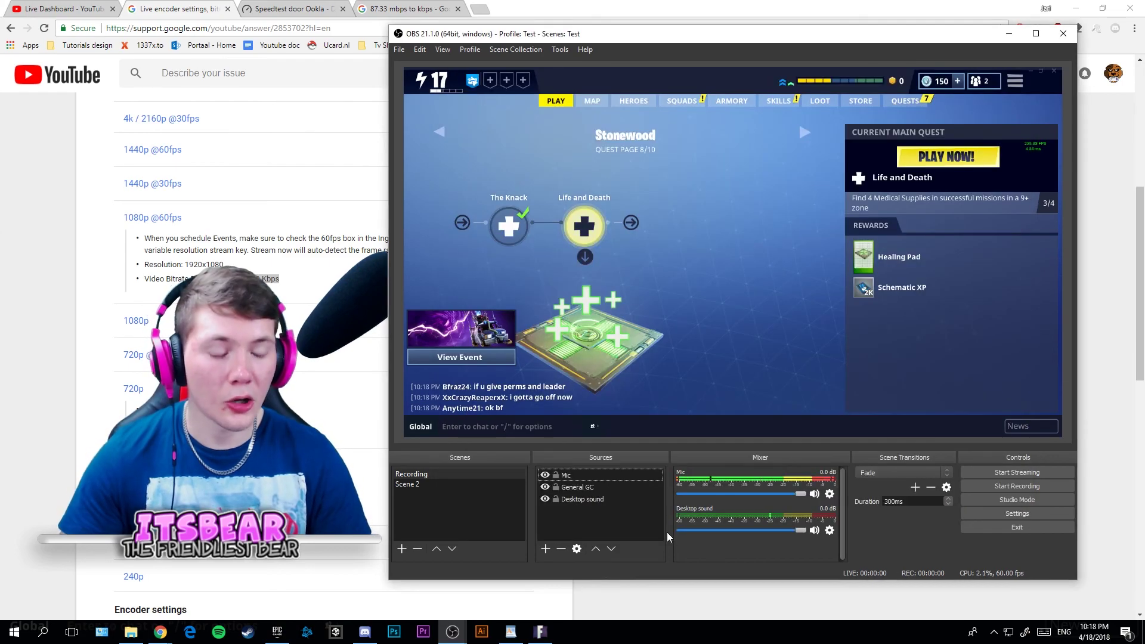